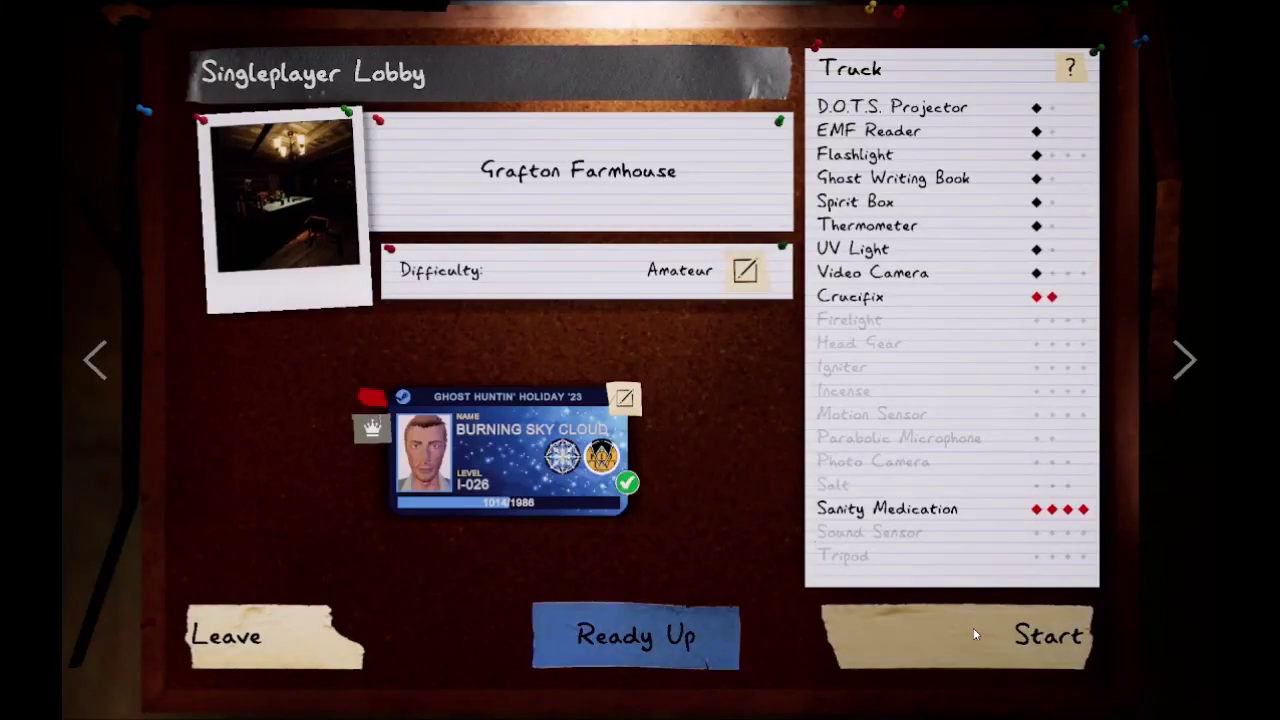
left_click(975, 634)
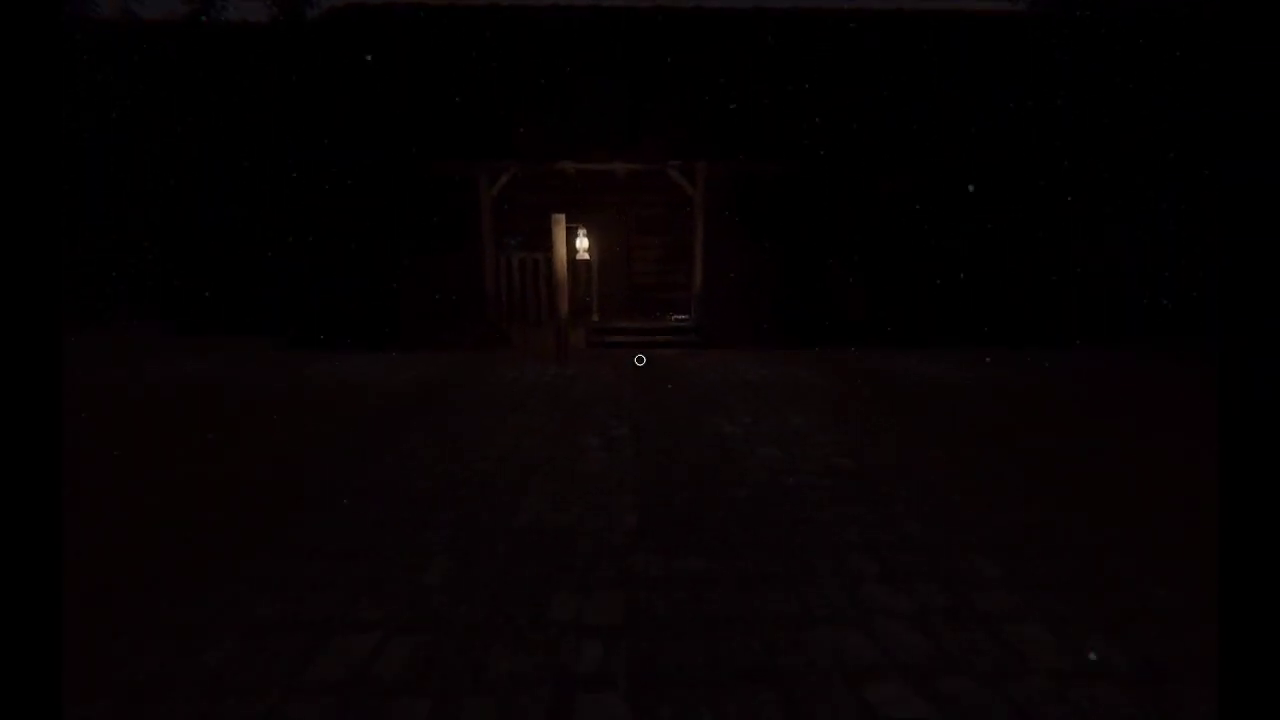
key("w")
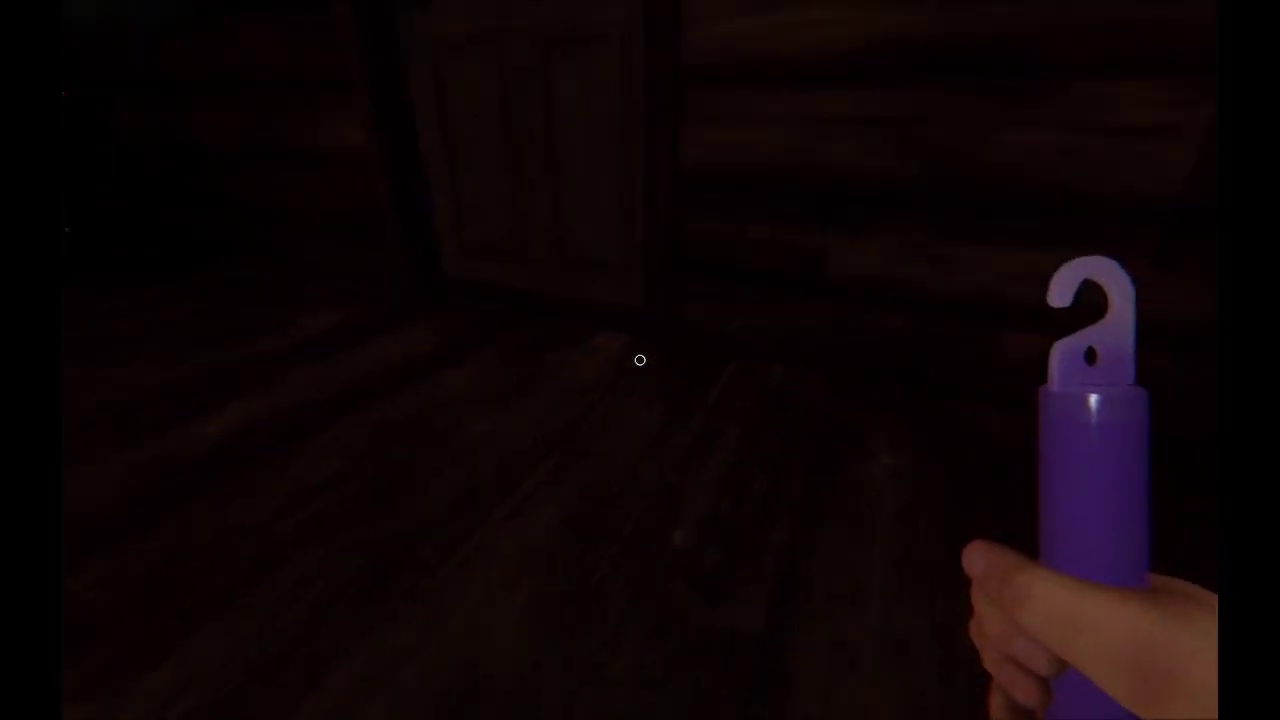
left_click(640, 360)
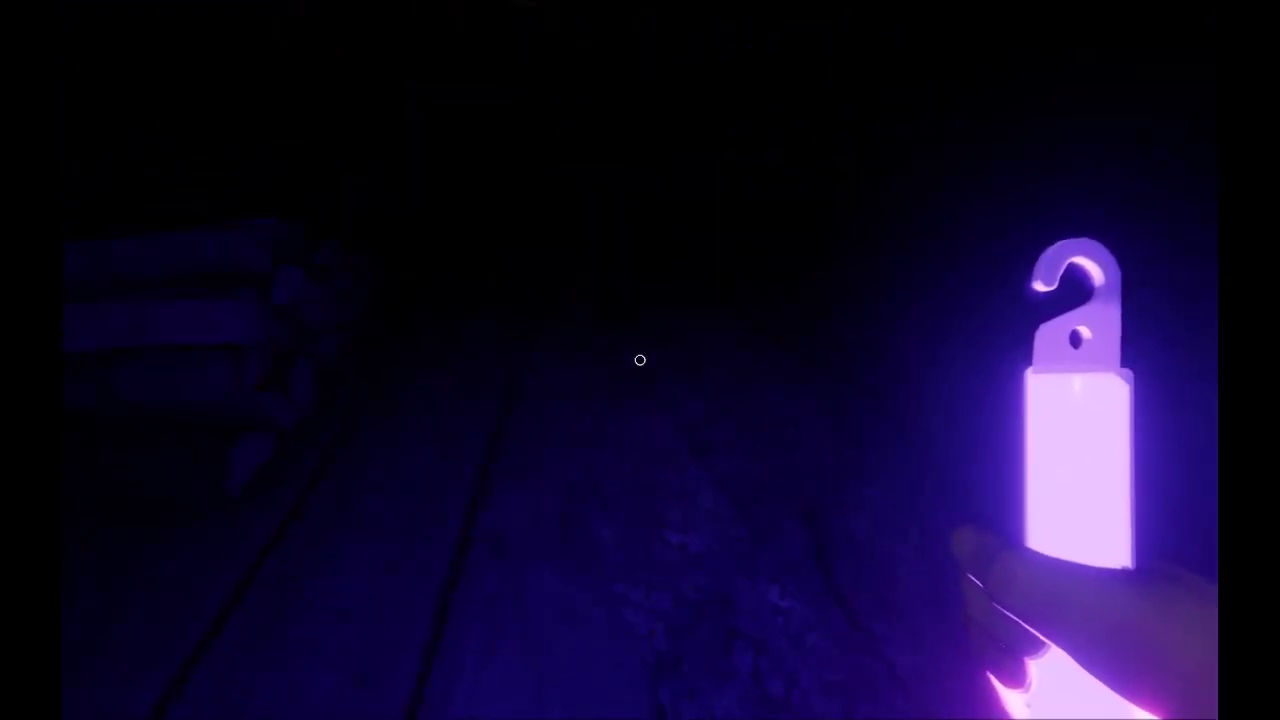
key("w")
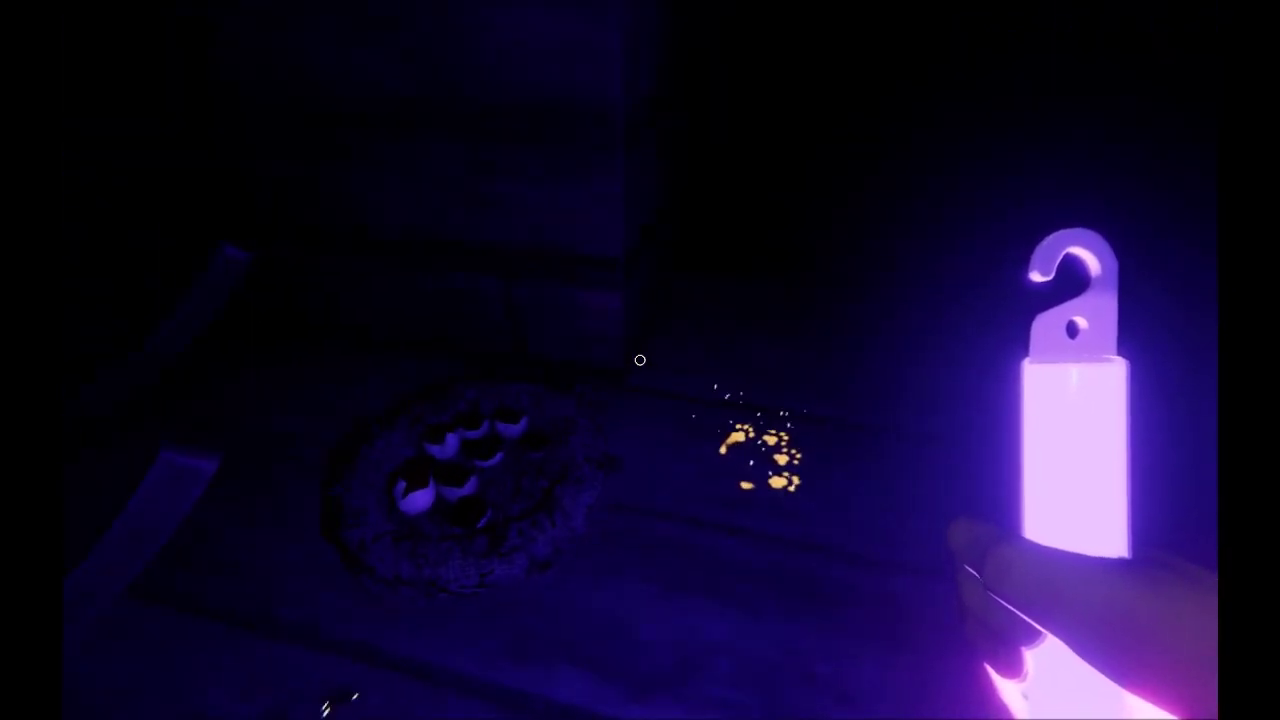
key("w")
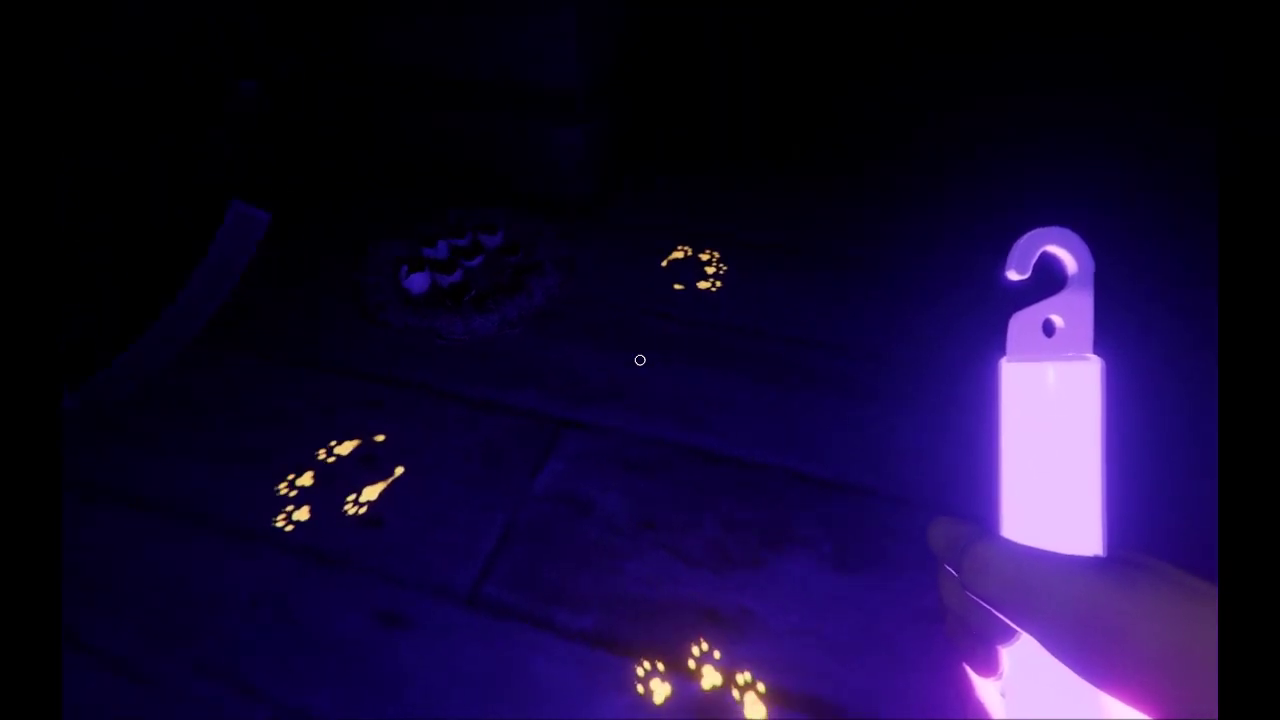
key("w")
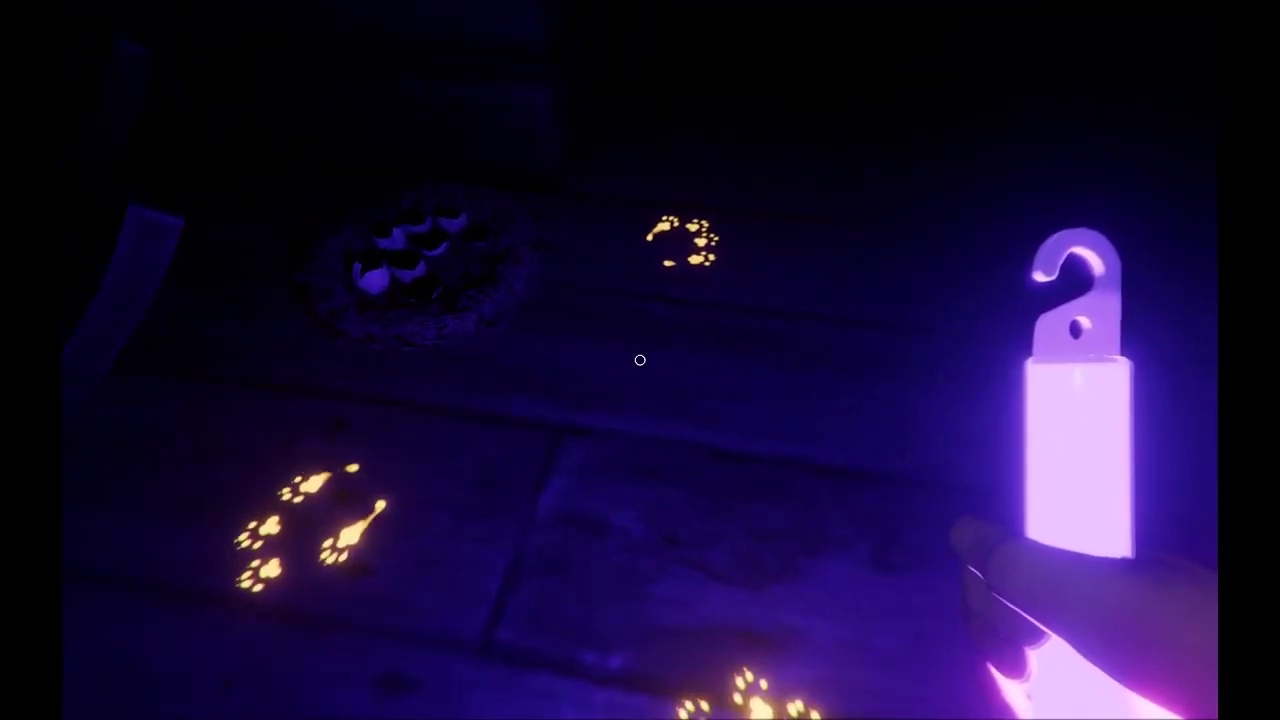
key("w")
key("q")
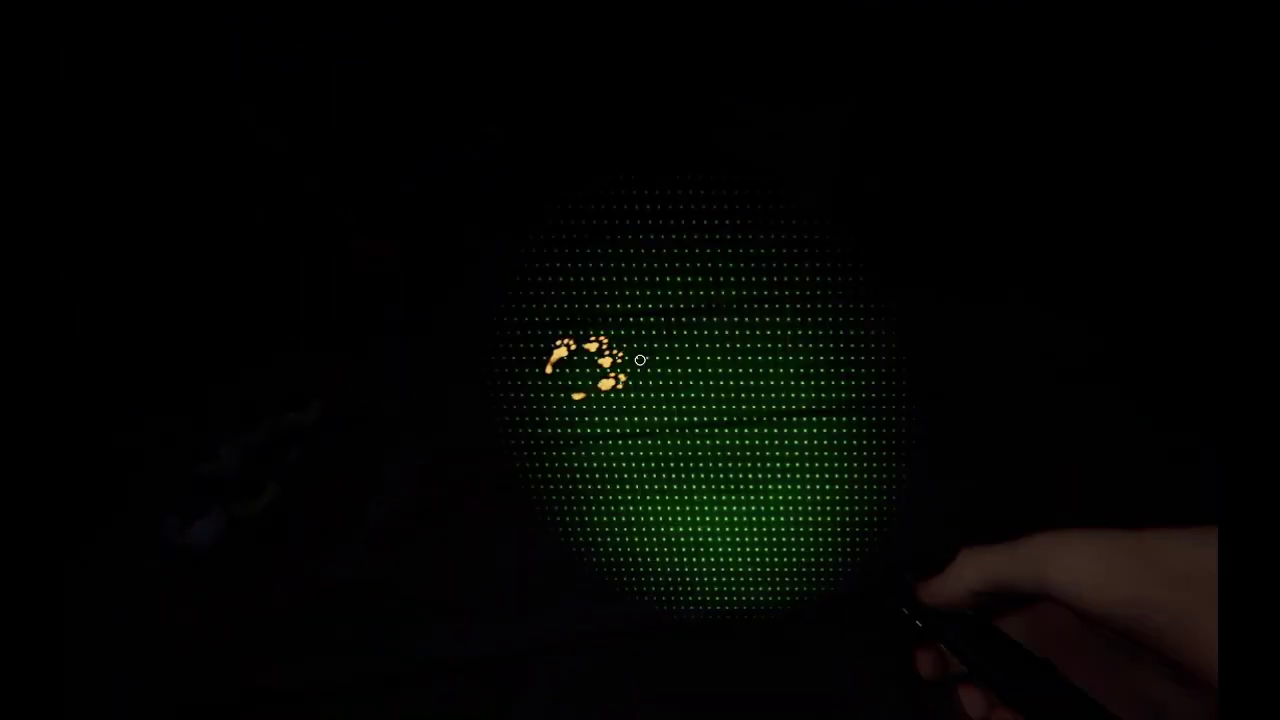
key("q")
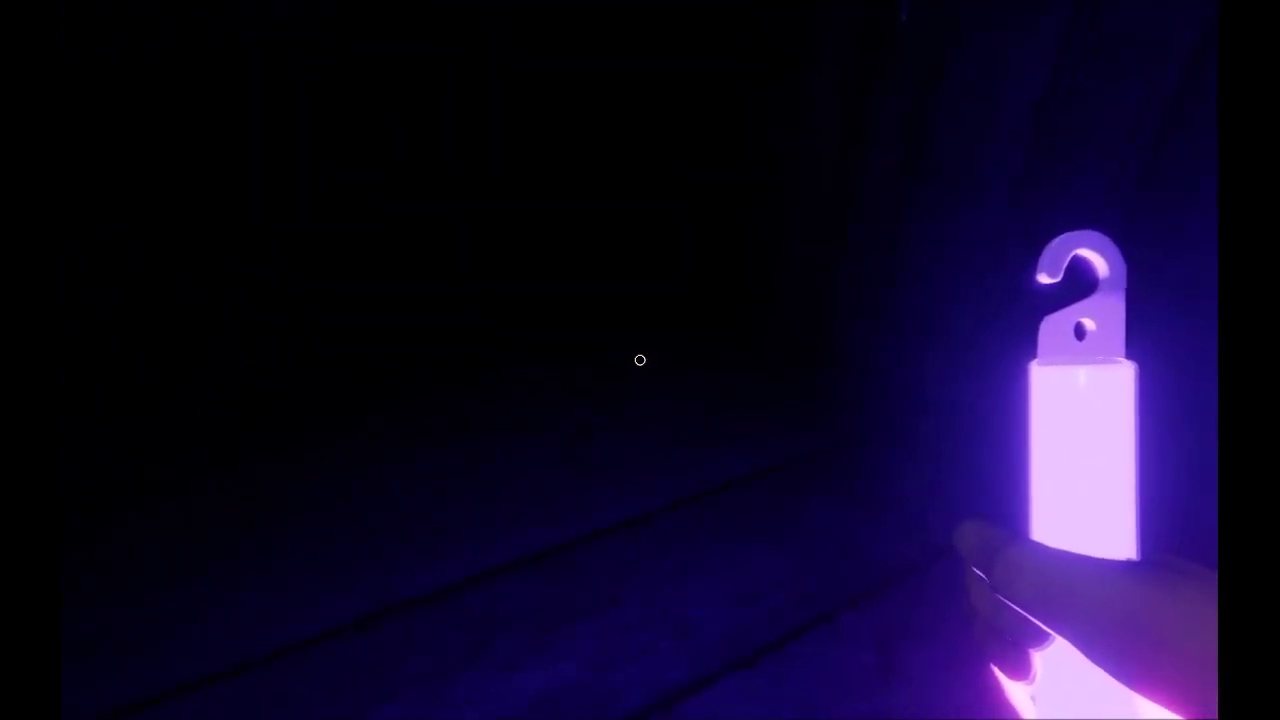
key("w")
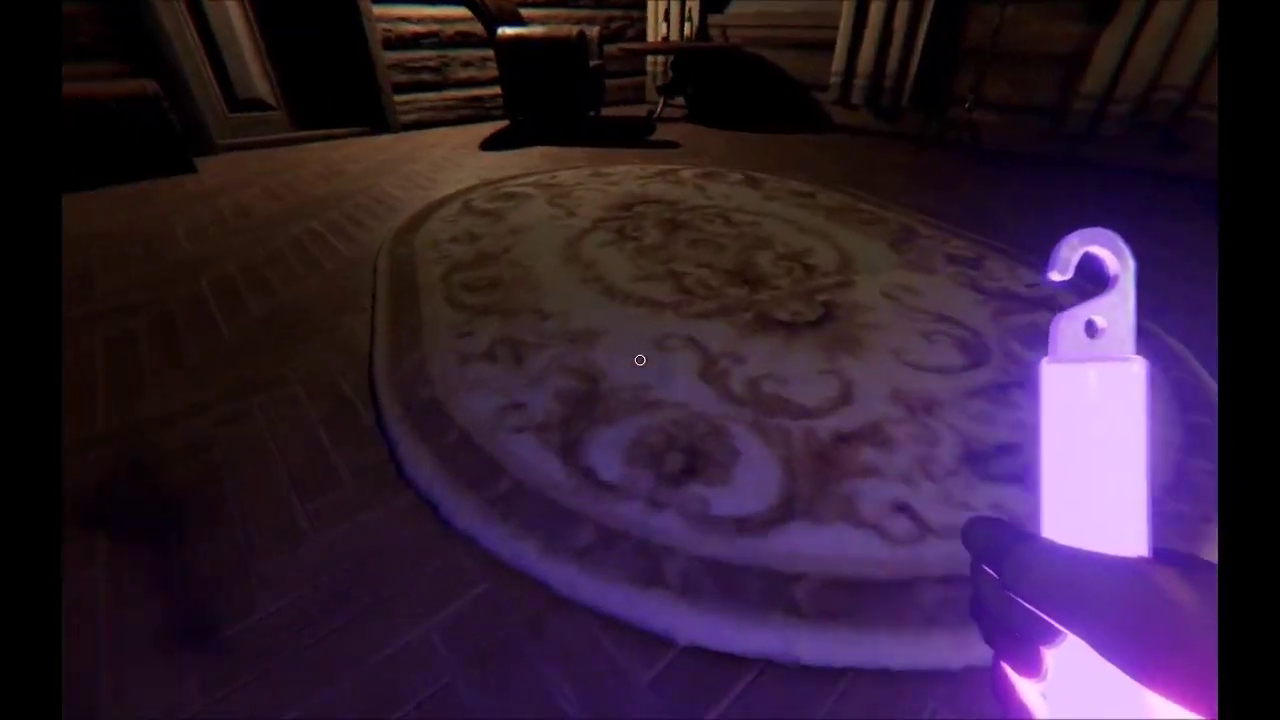
key("w")
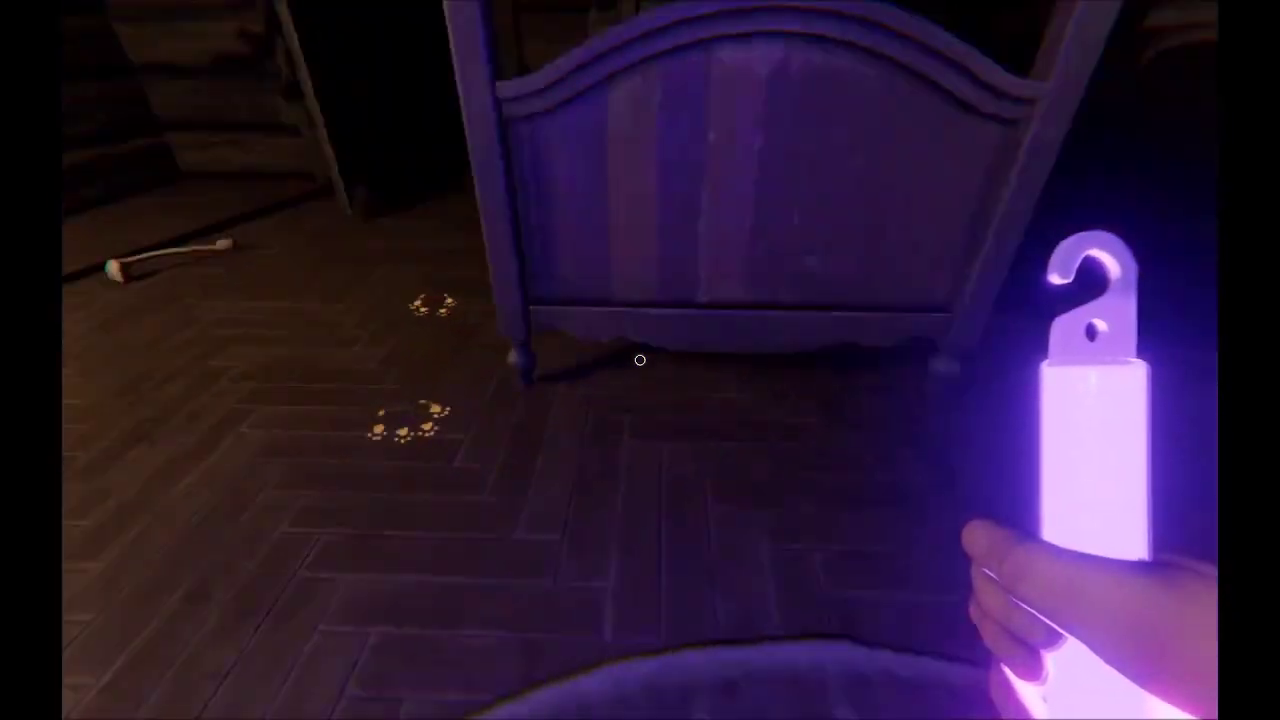
key("w")
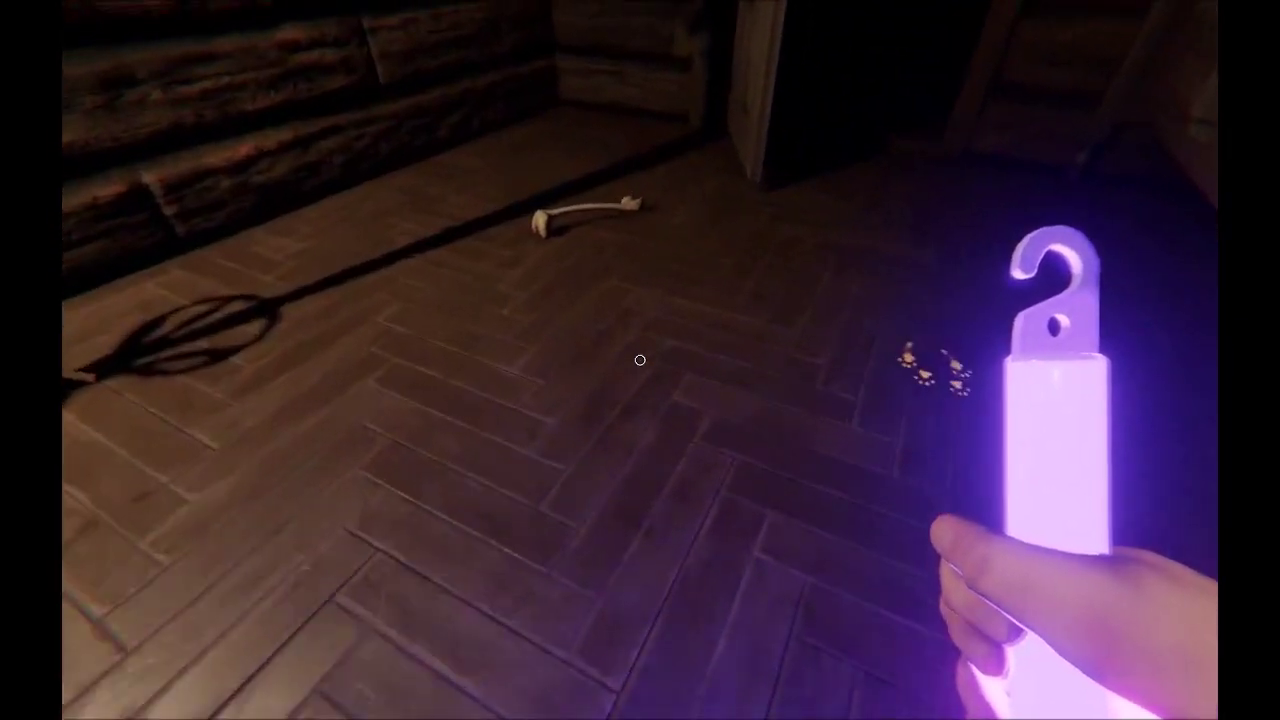
key("q")
key("w")
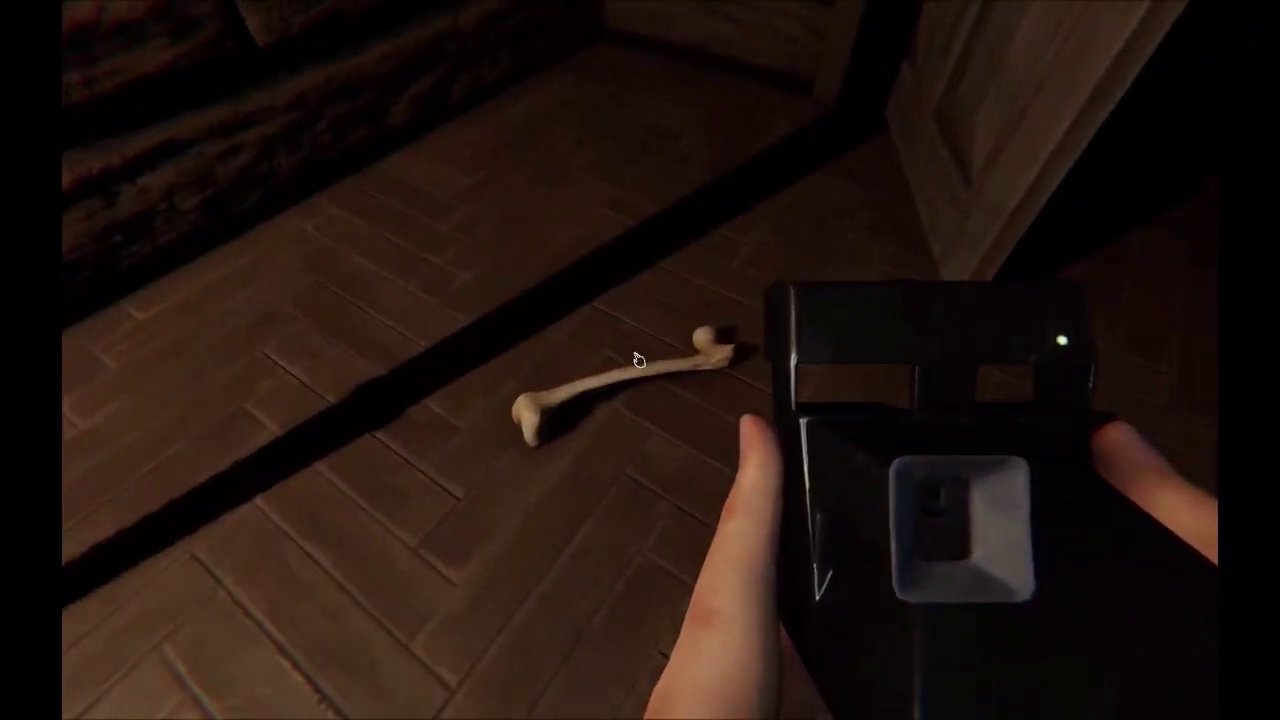
key("q")
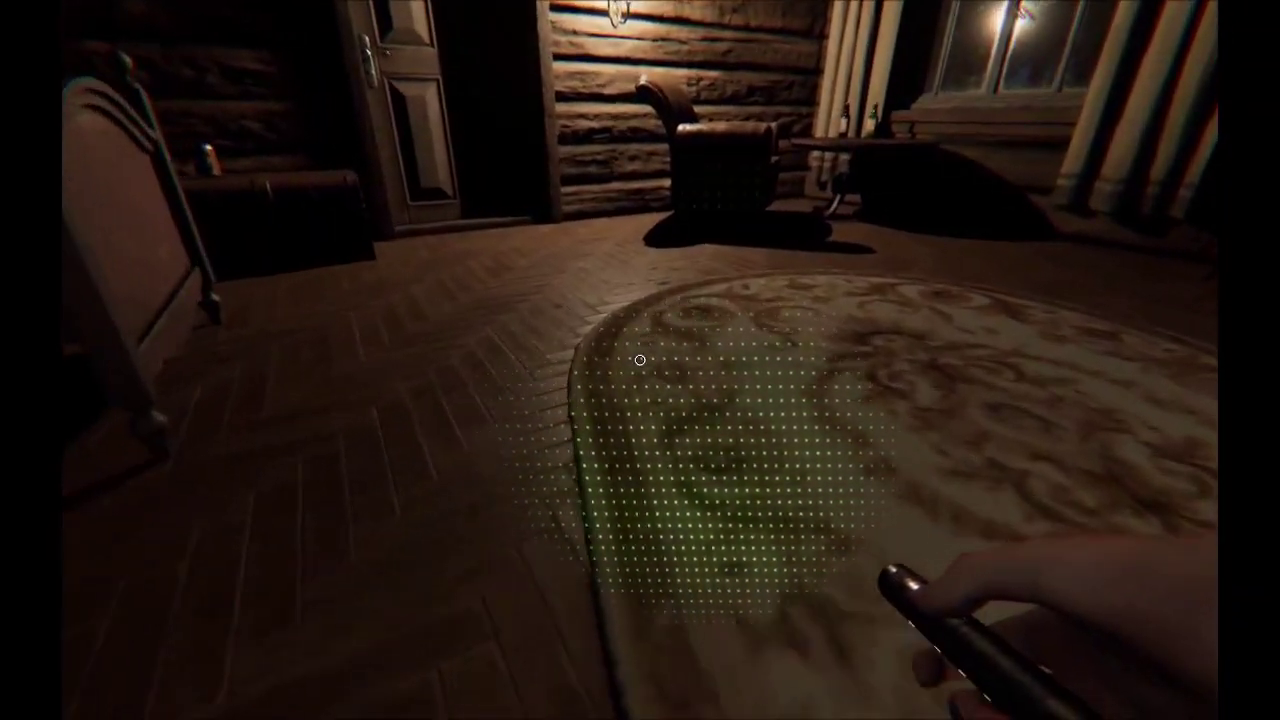
key("q")
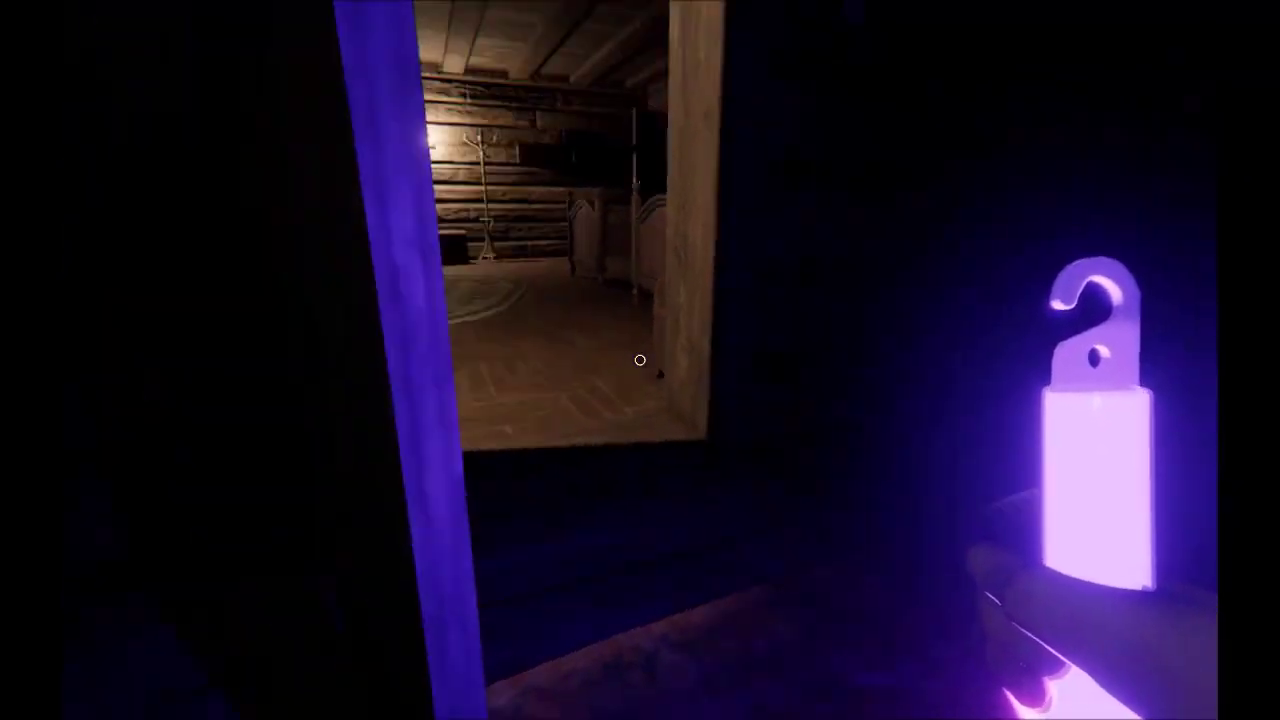
key("w")
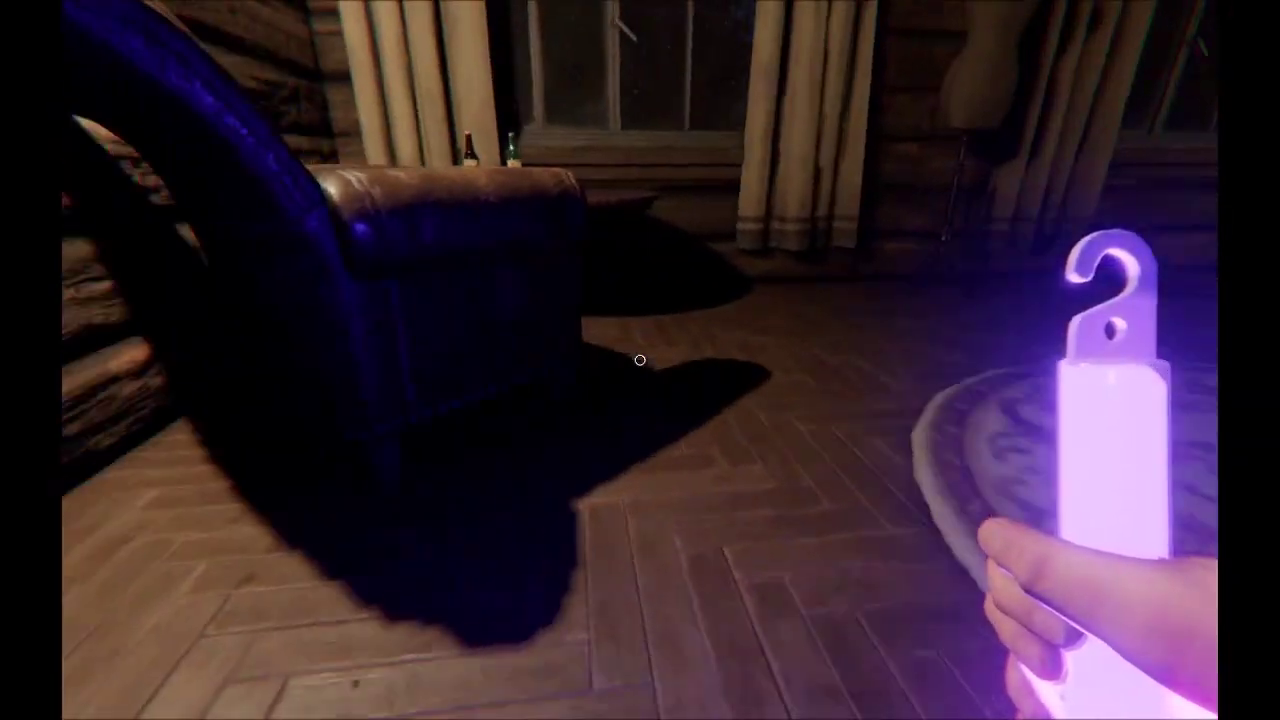
key("w")
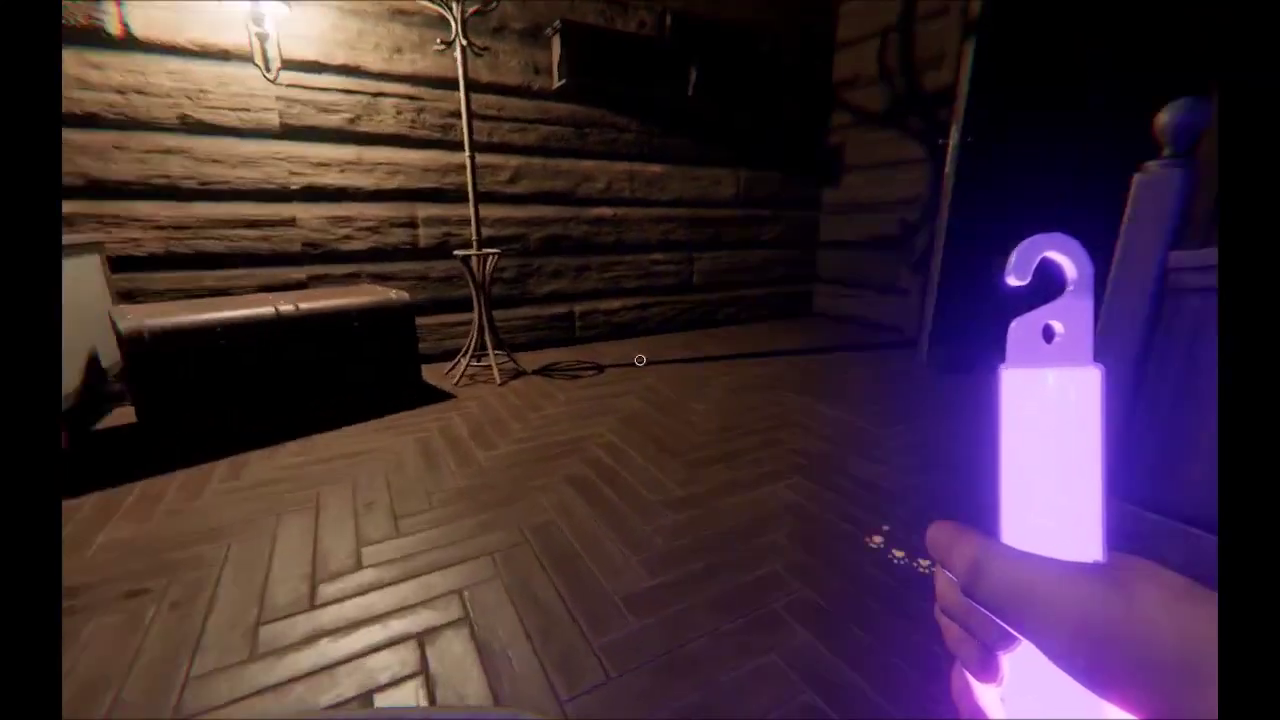
key("w")
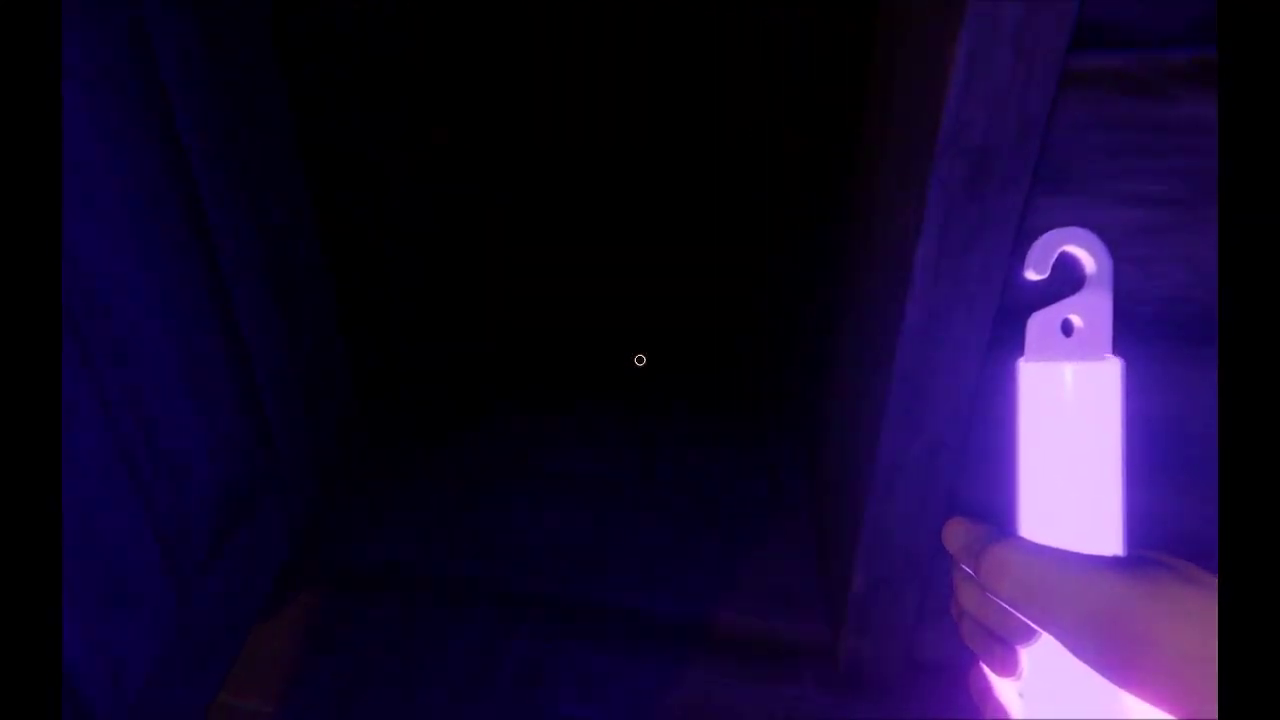
key("w")
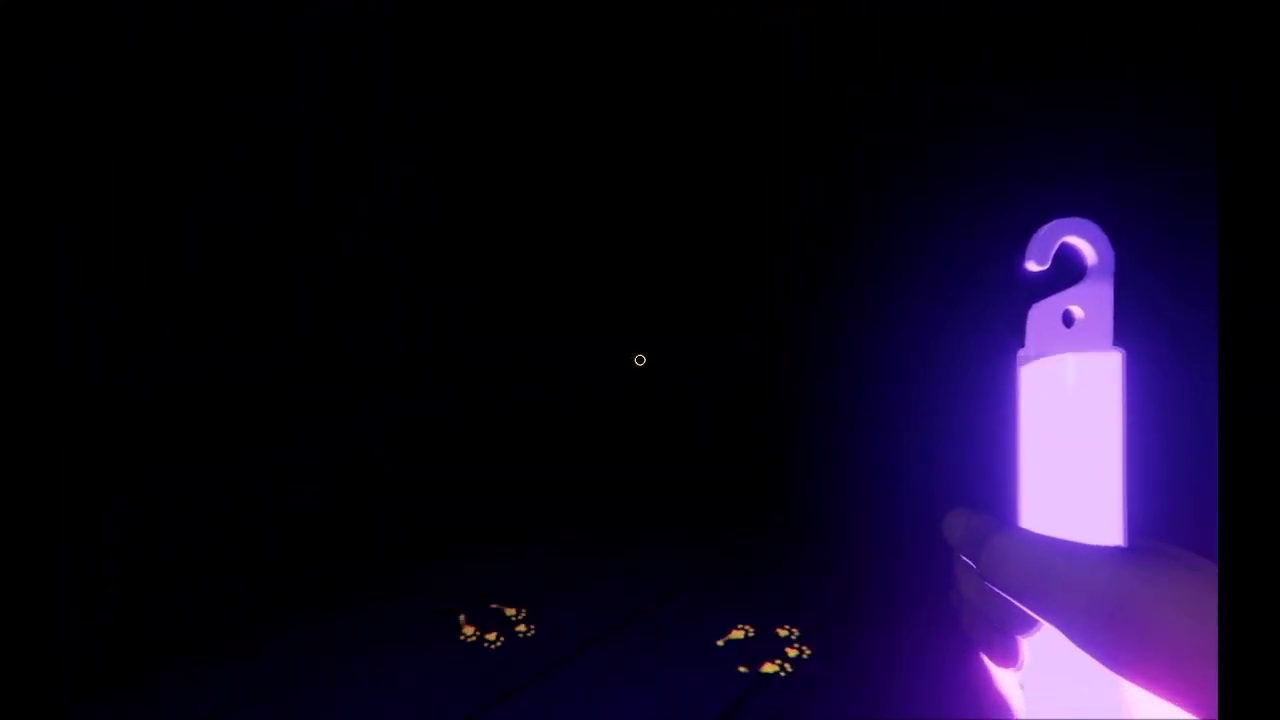
key("w")
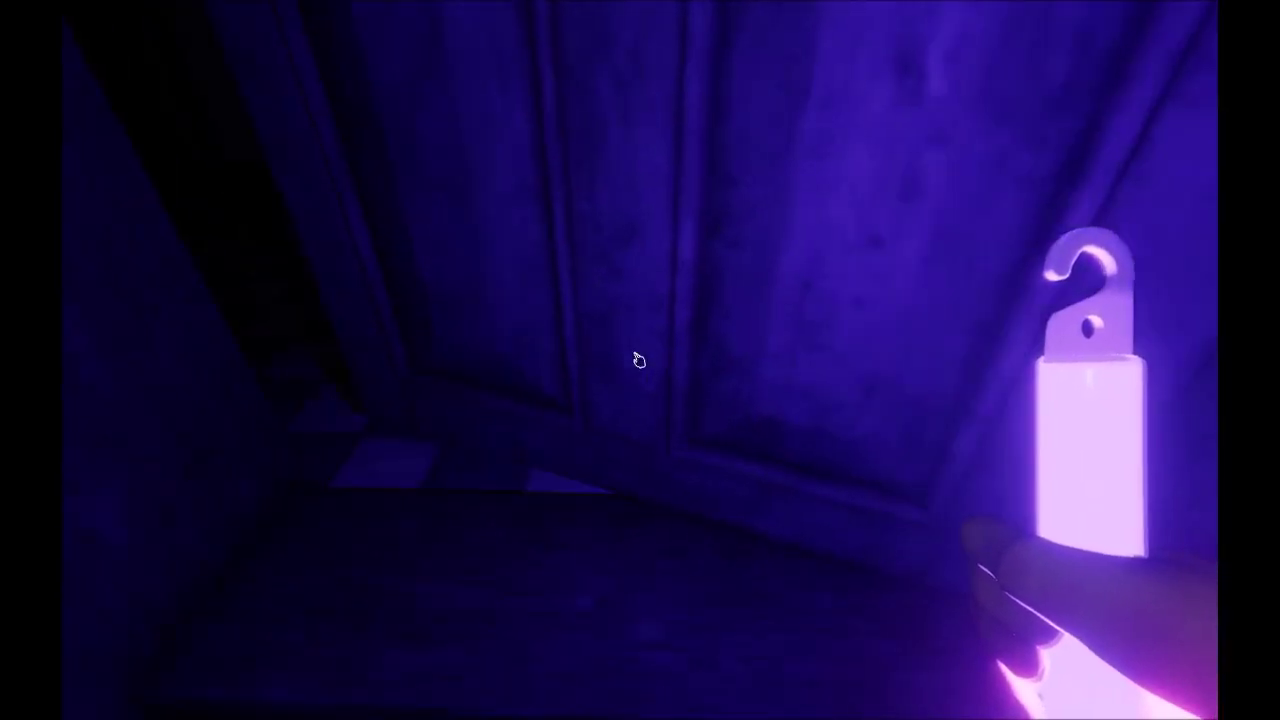
left_click(639, 360)
key("w")
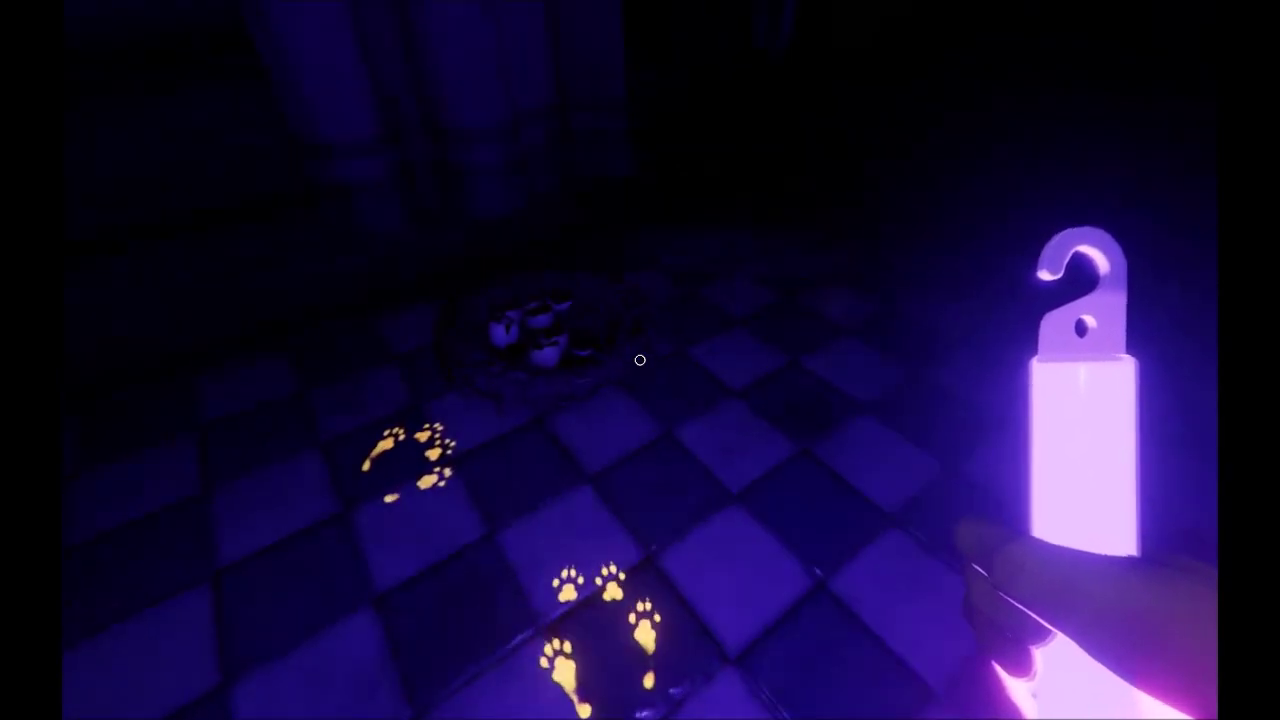
key("w")
left_click(640, 360)
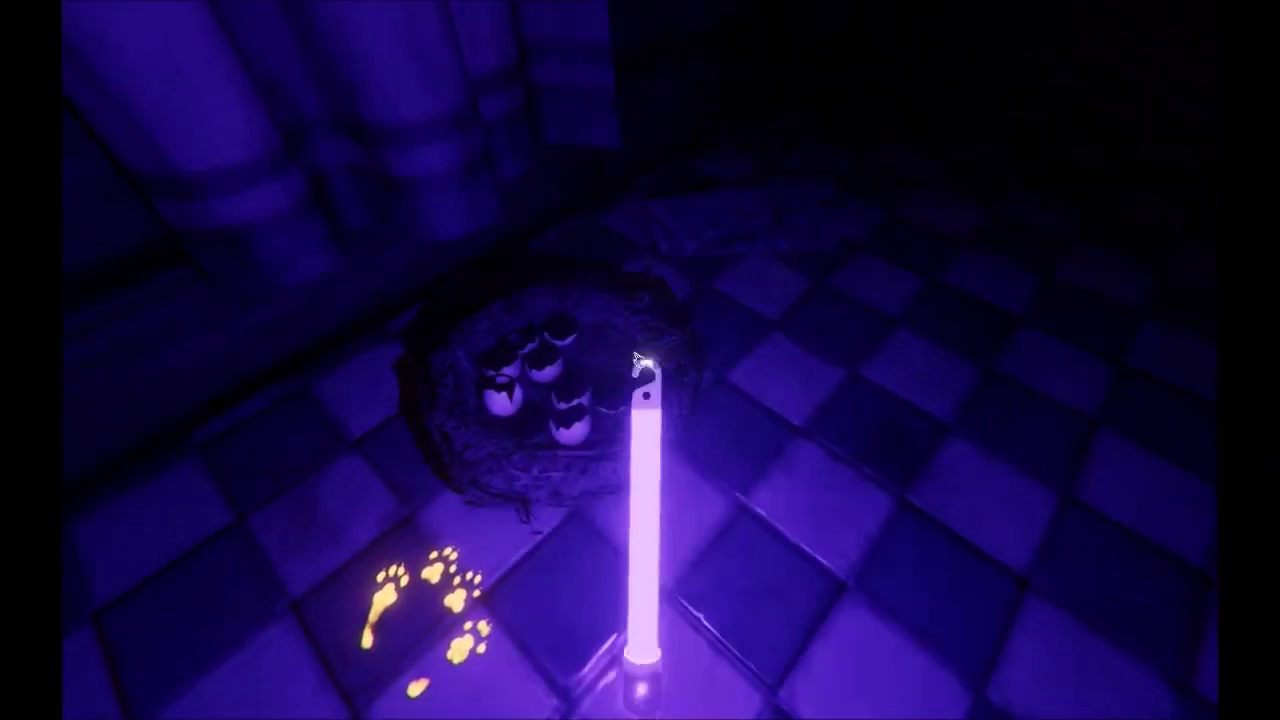
key("2")
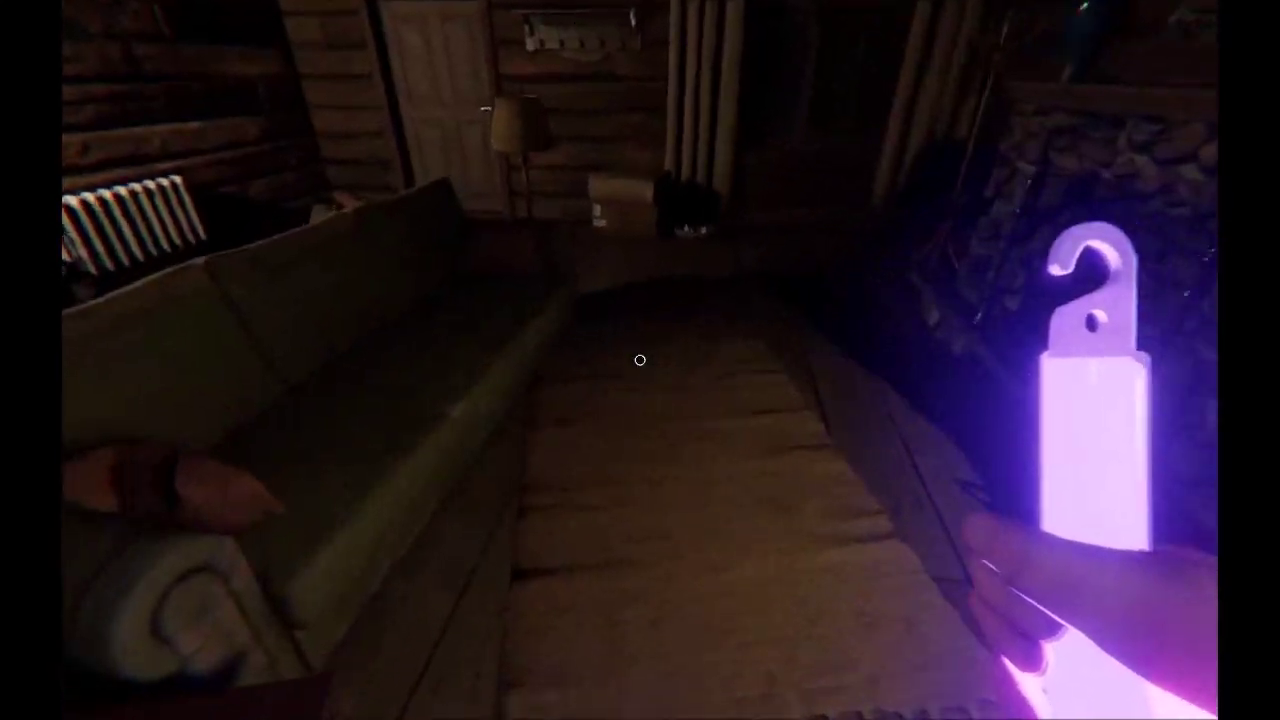
key("w")
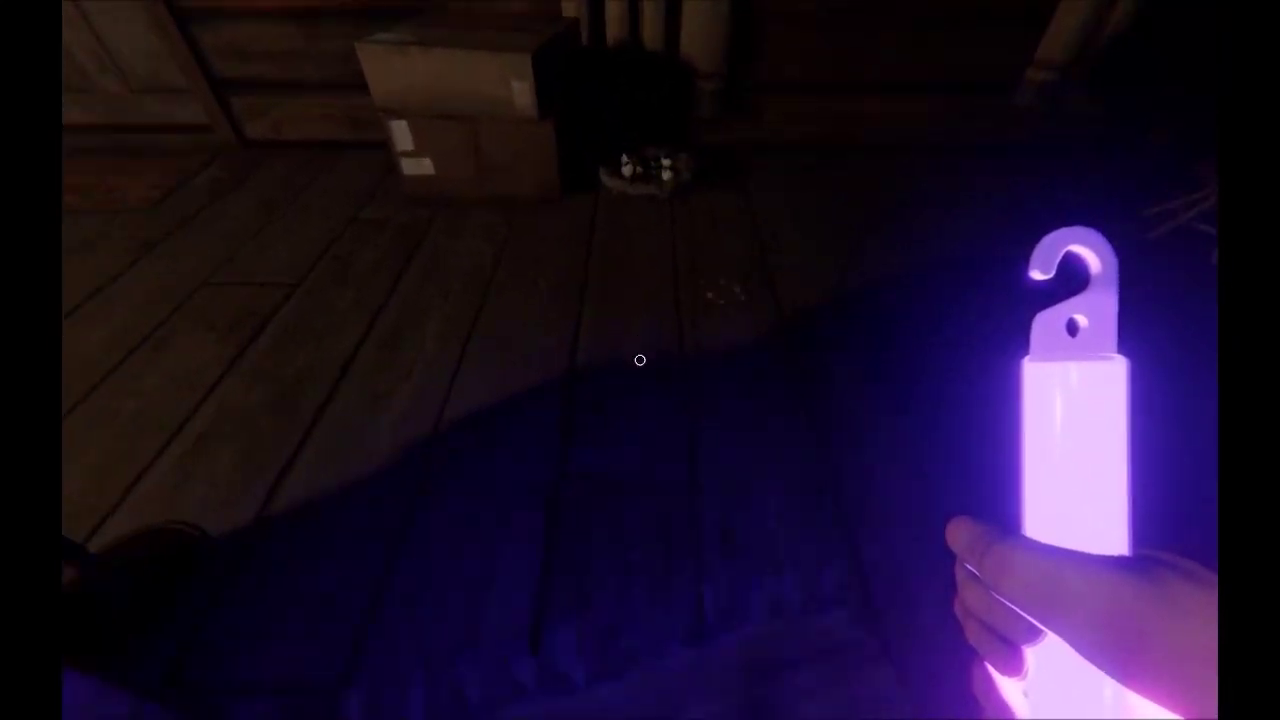
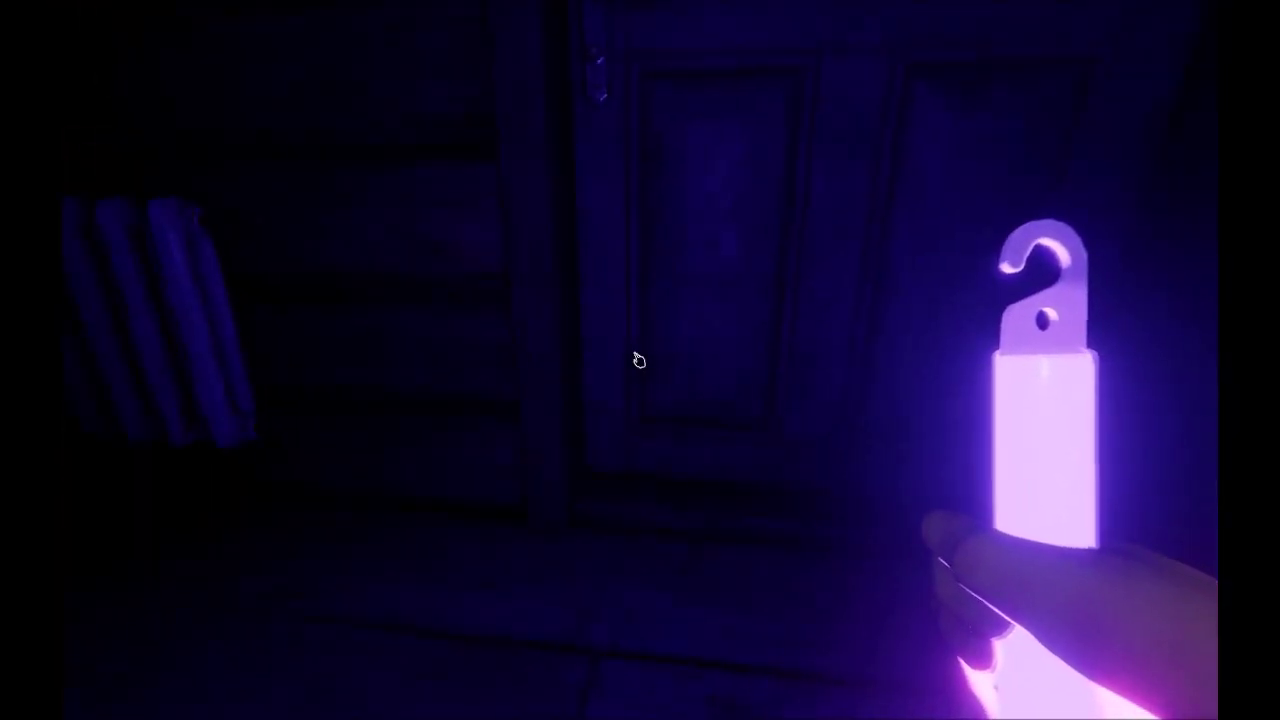
left_click(639, 360)
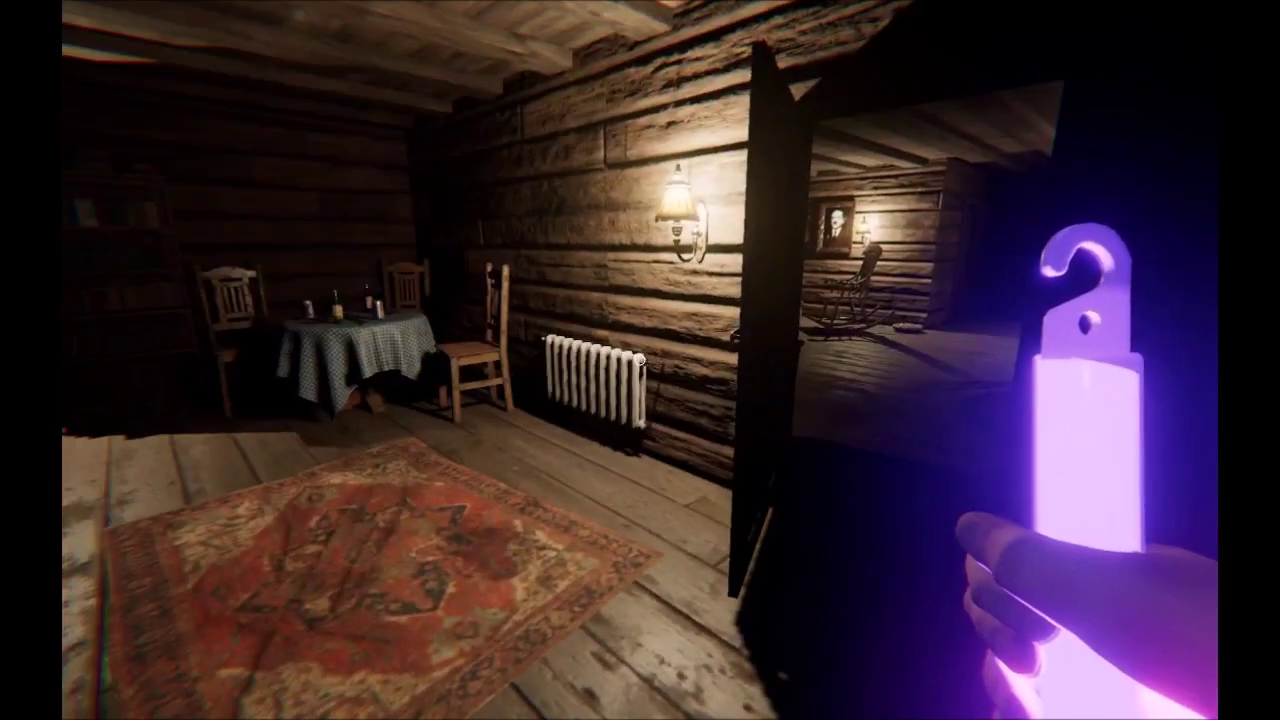
left_click(640, 360)
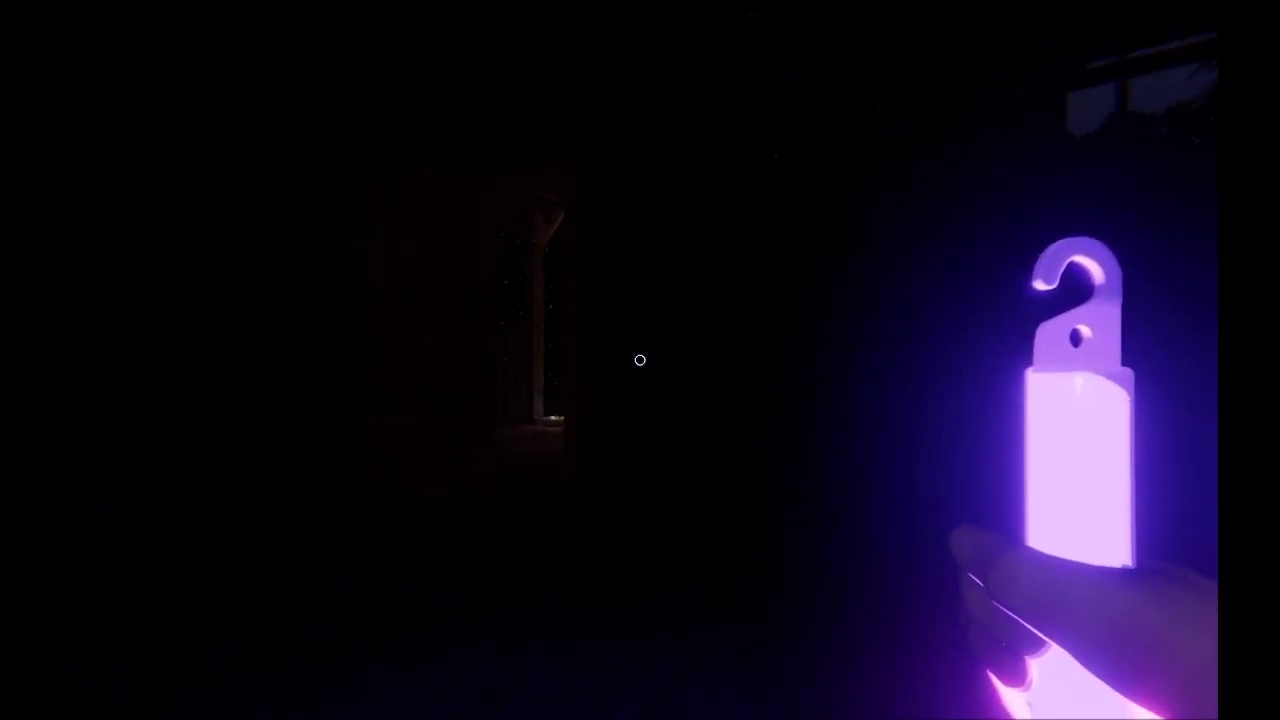
left_click(640, 360)
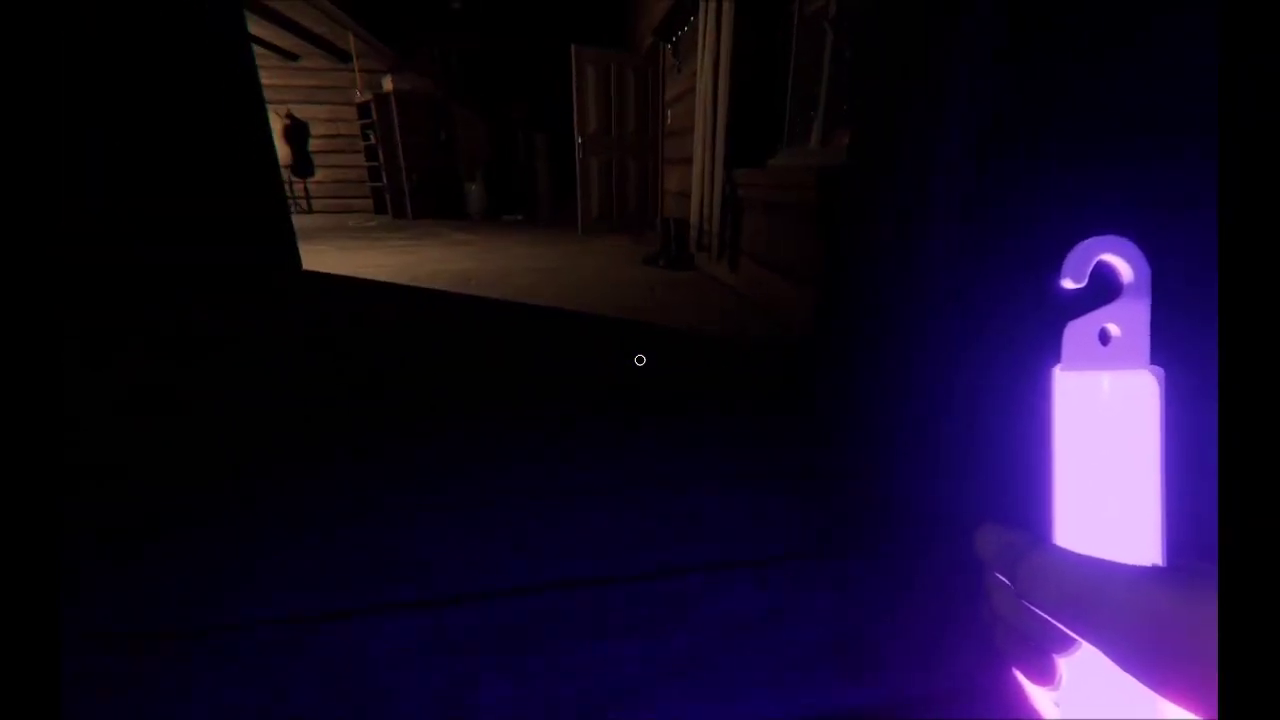
key("w")
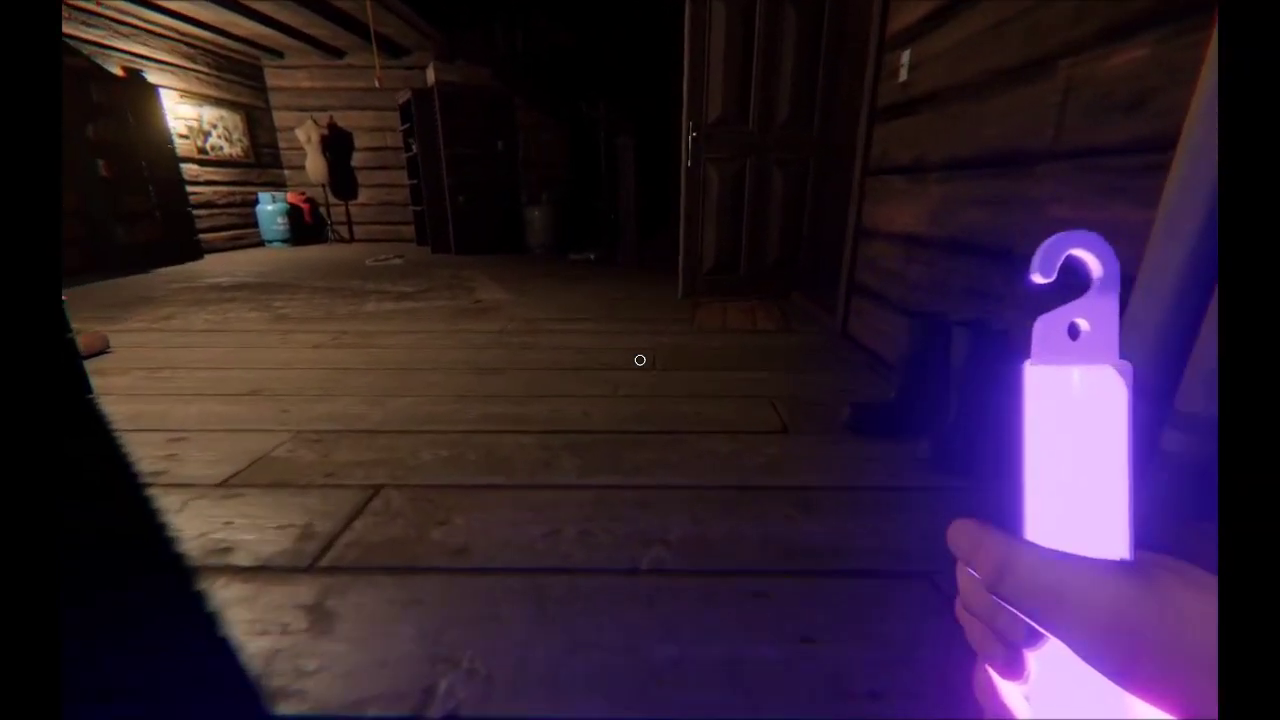
key("w")
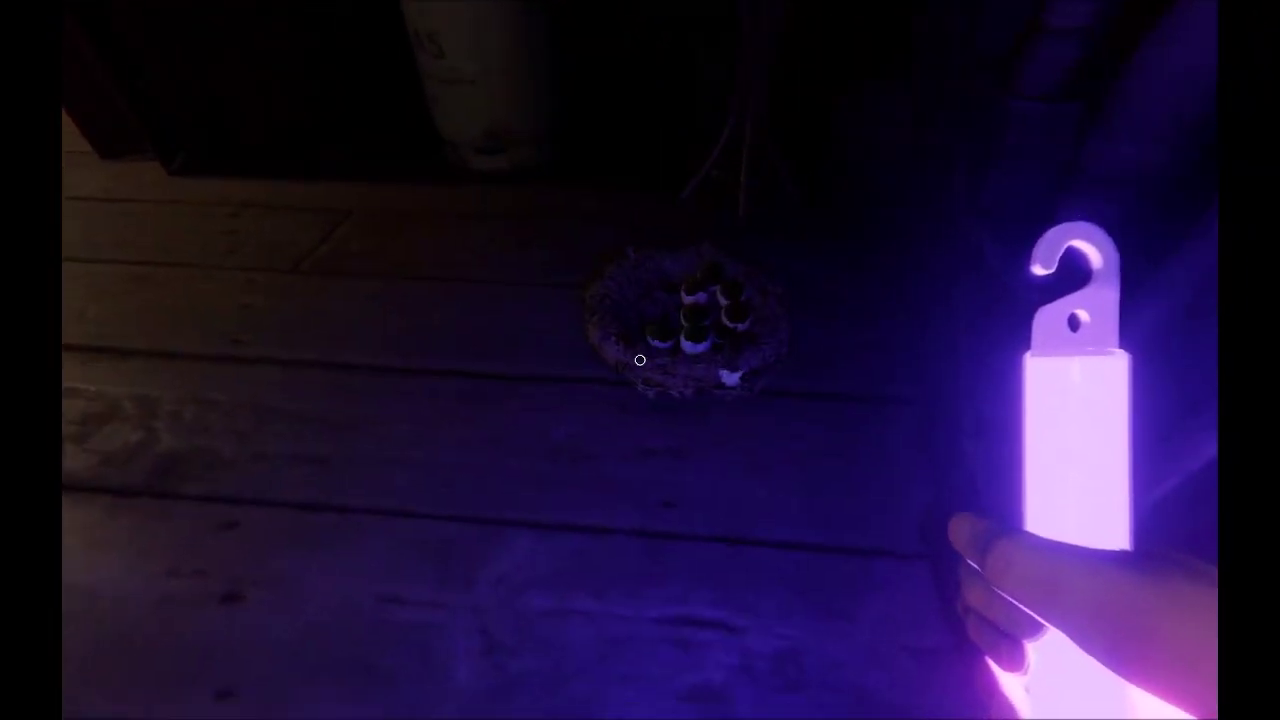
key("w")
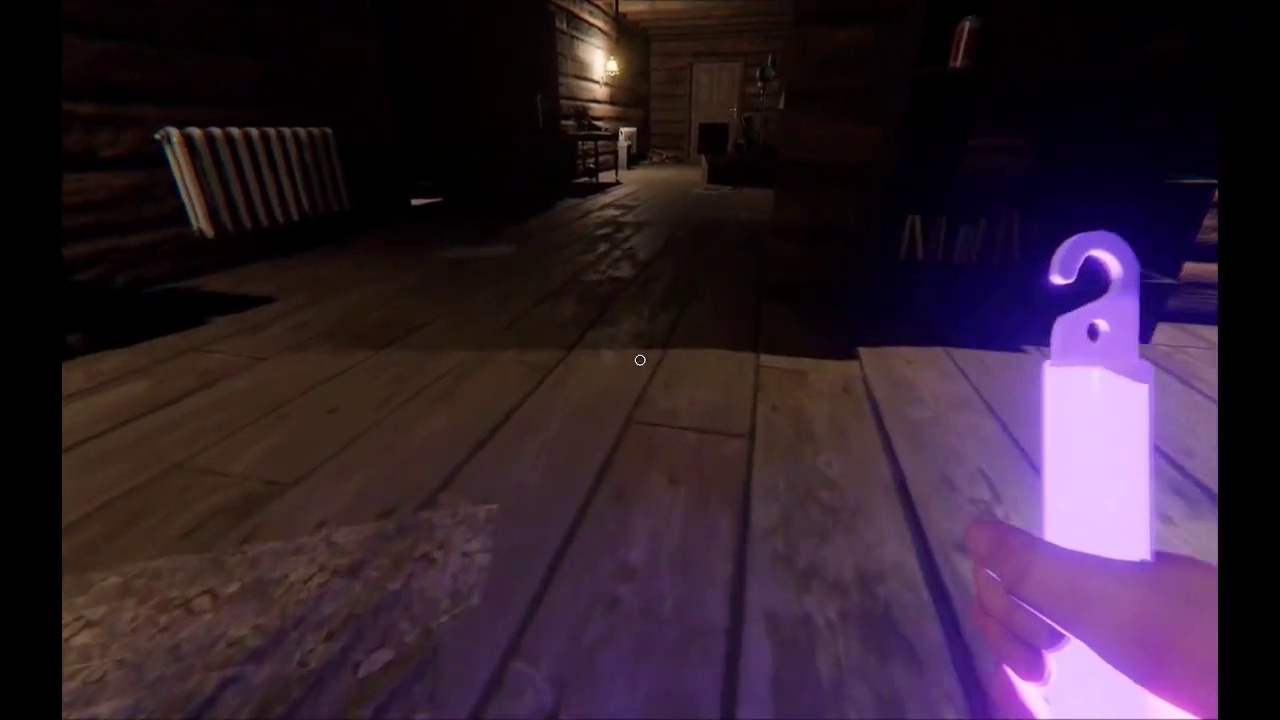
key("w")
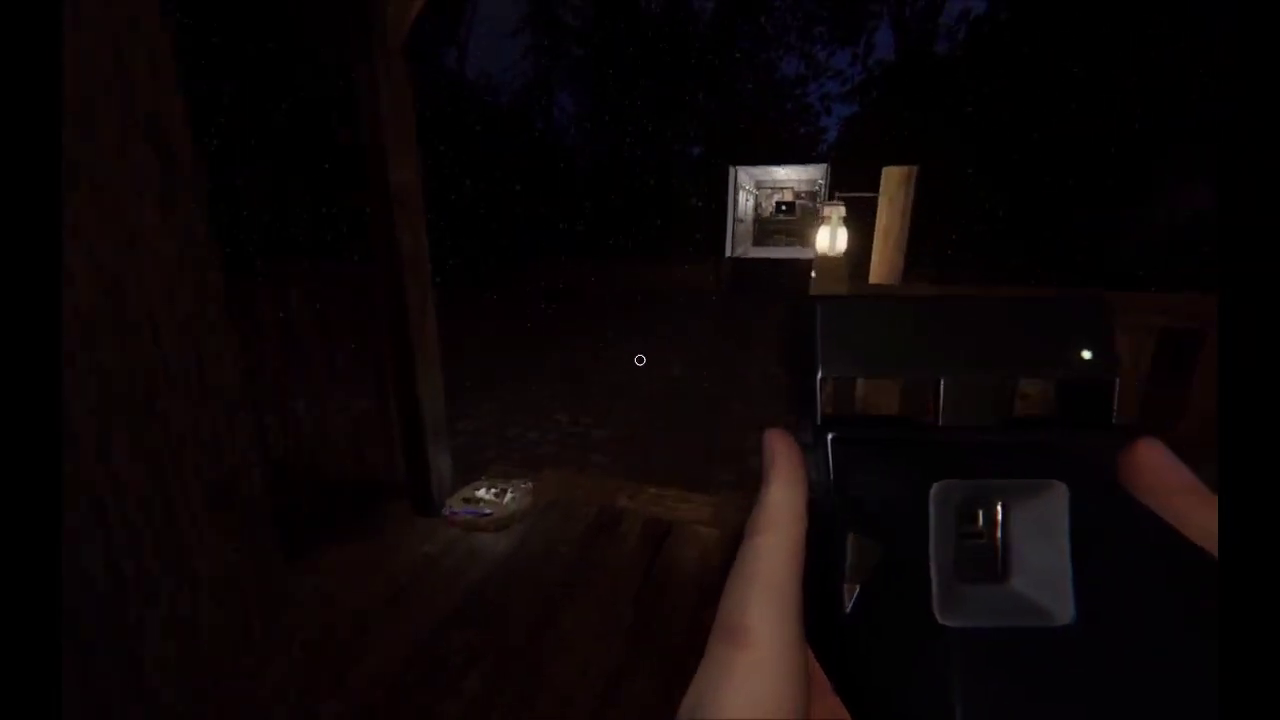
key("j")
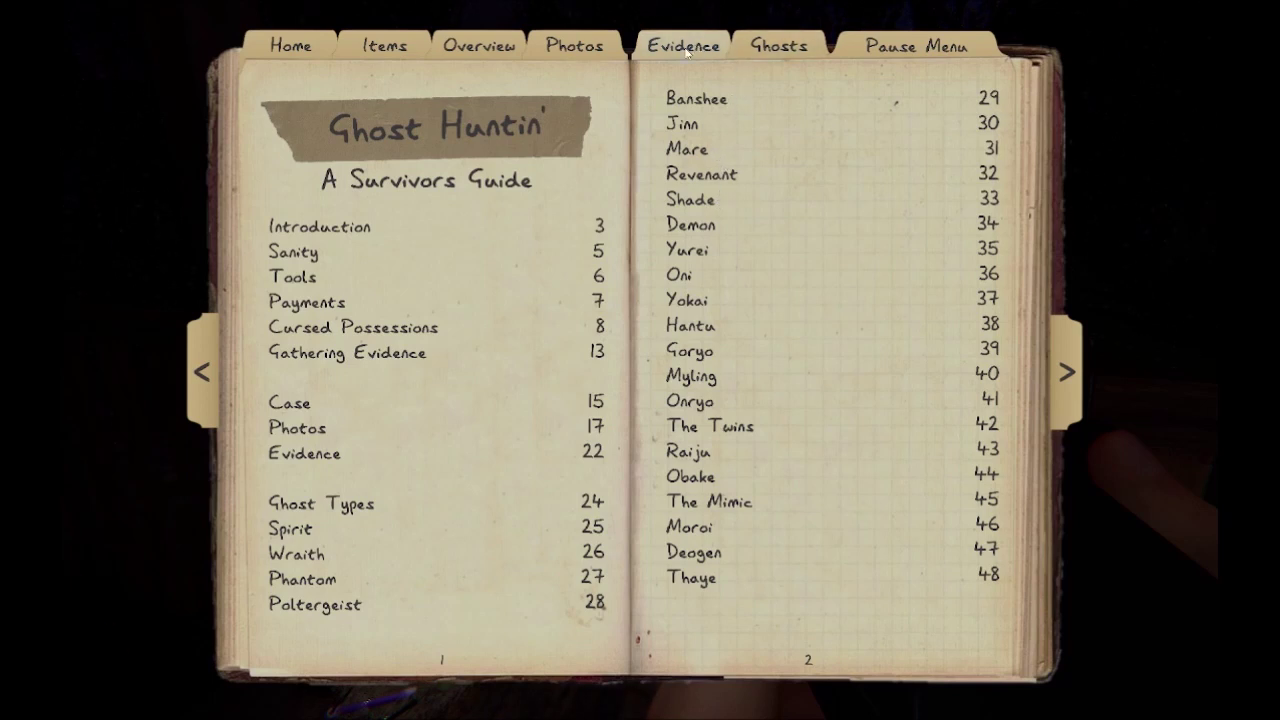
left_click(605, 56)
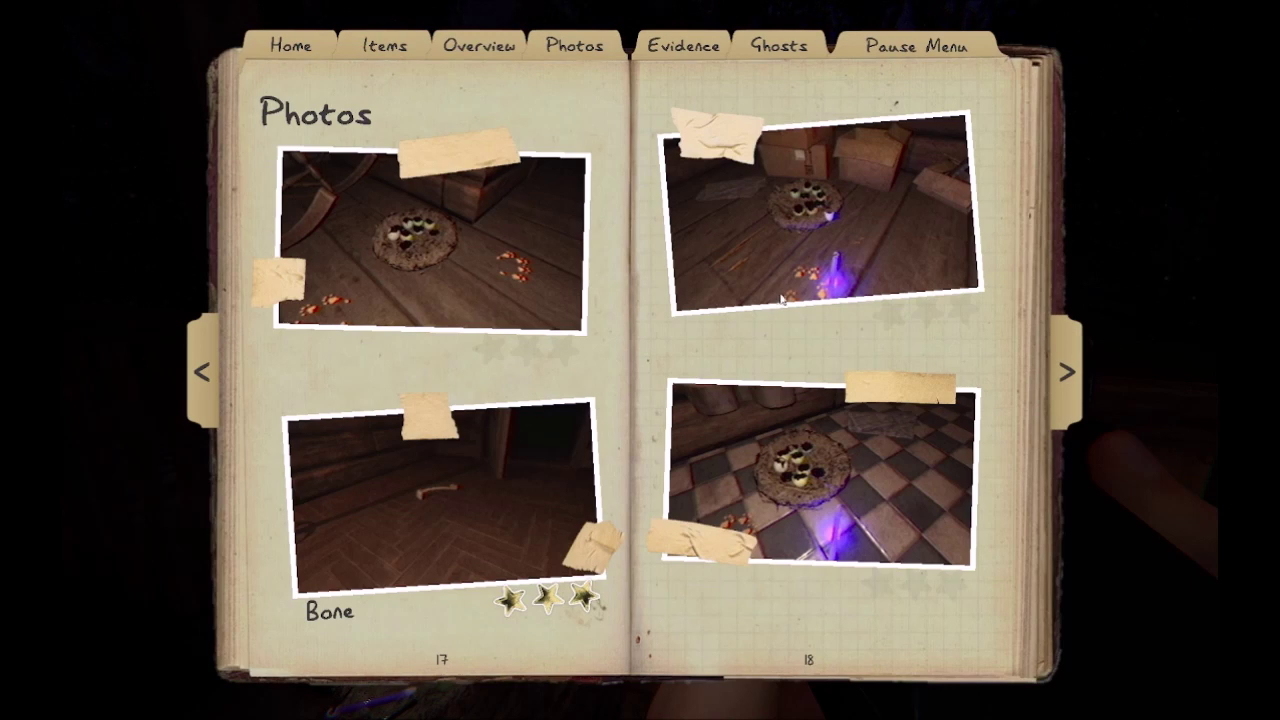
left_click(1066, 371)
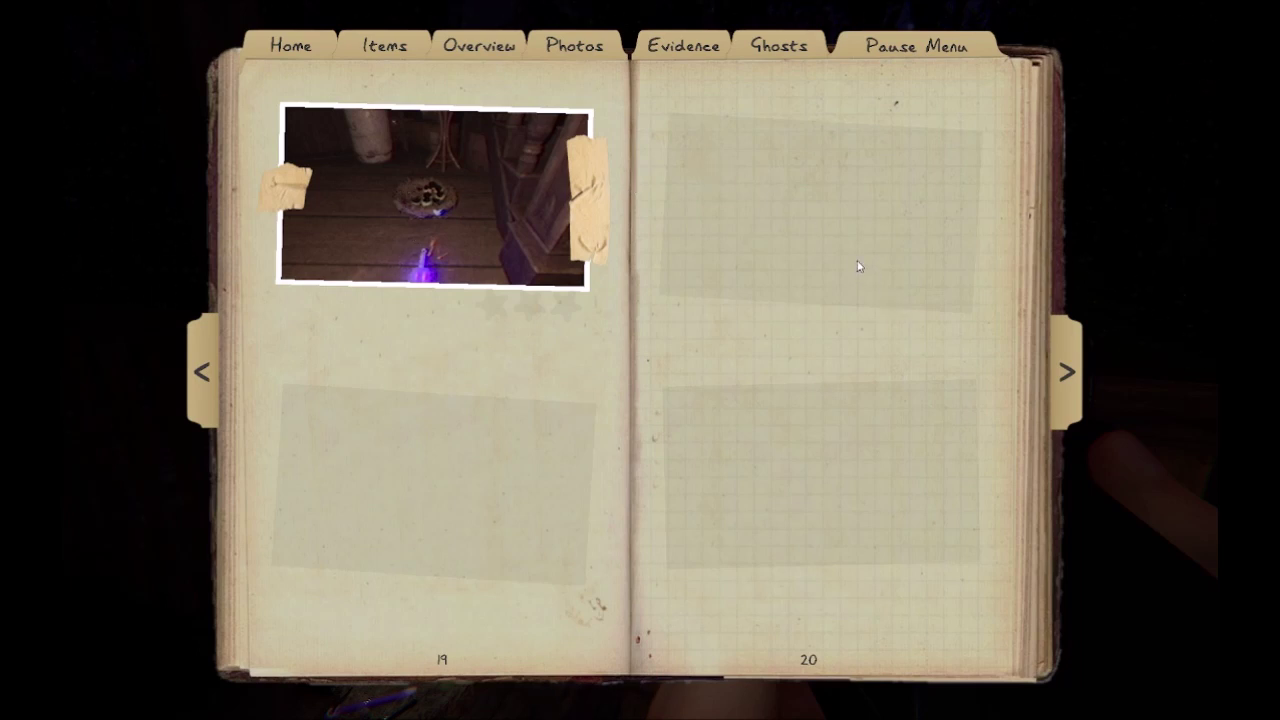
key("j")
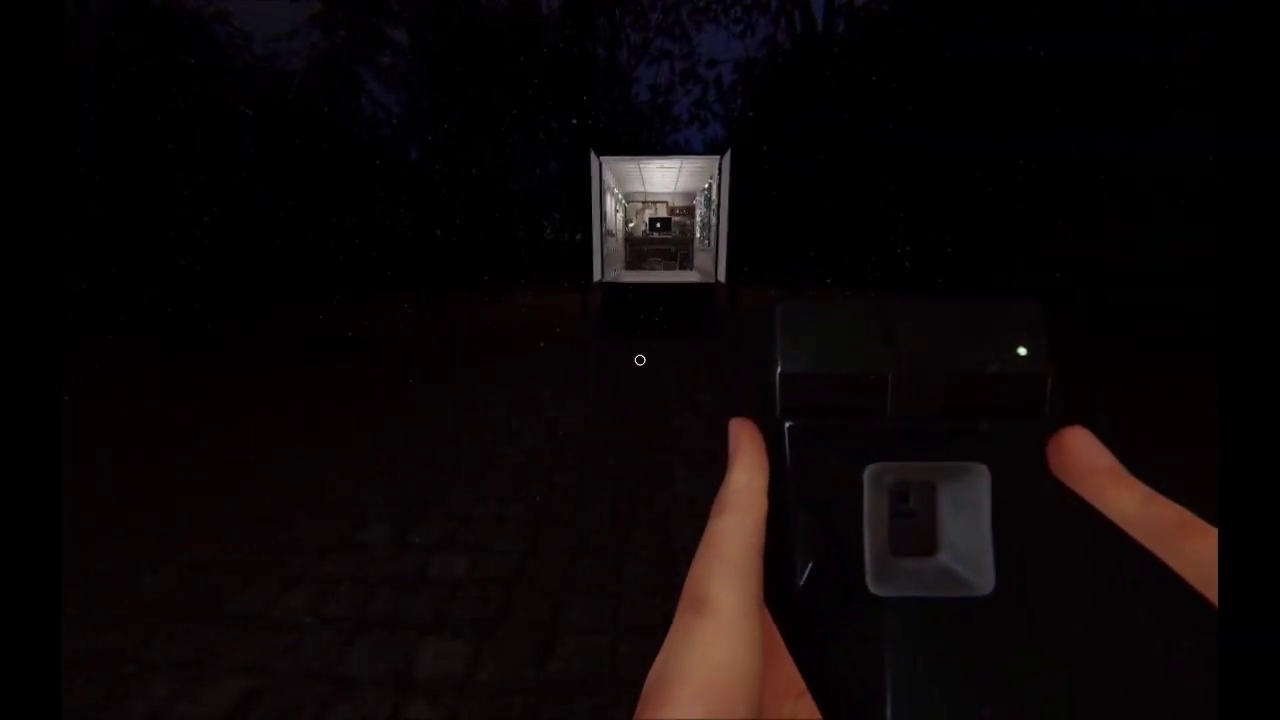
key("w")
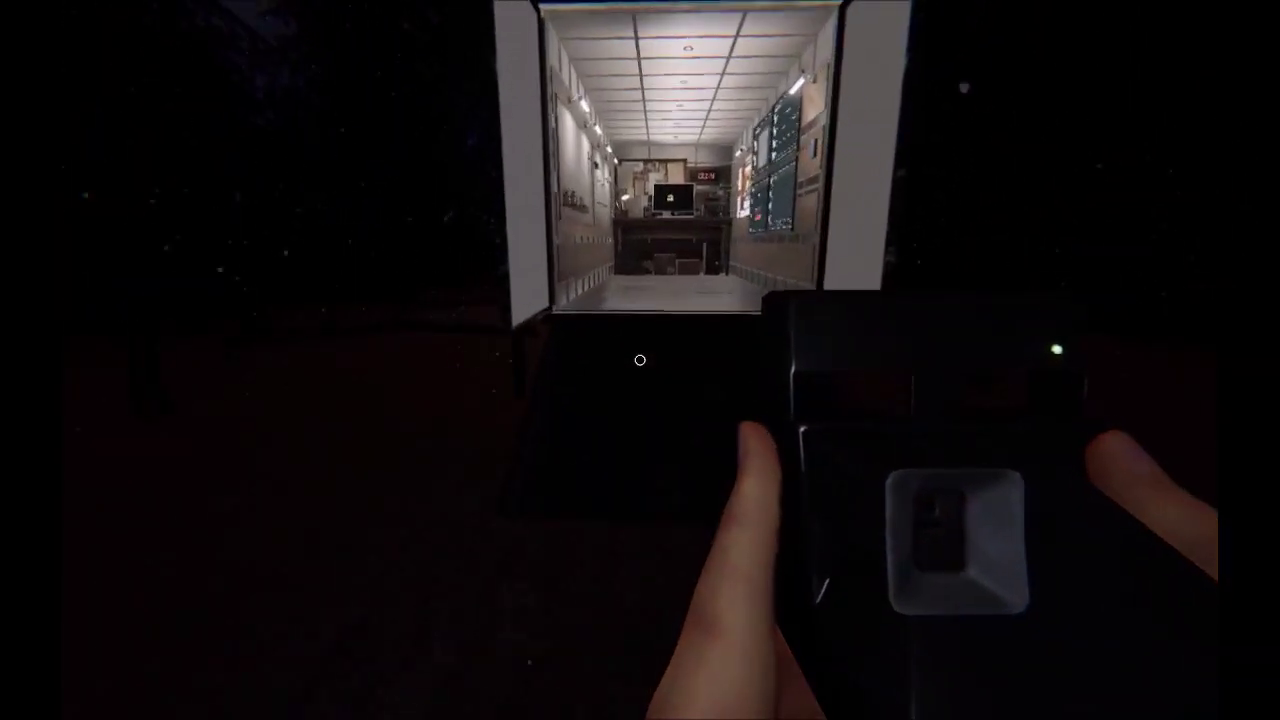
key("w")
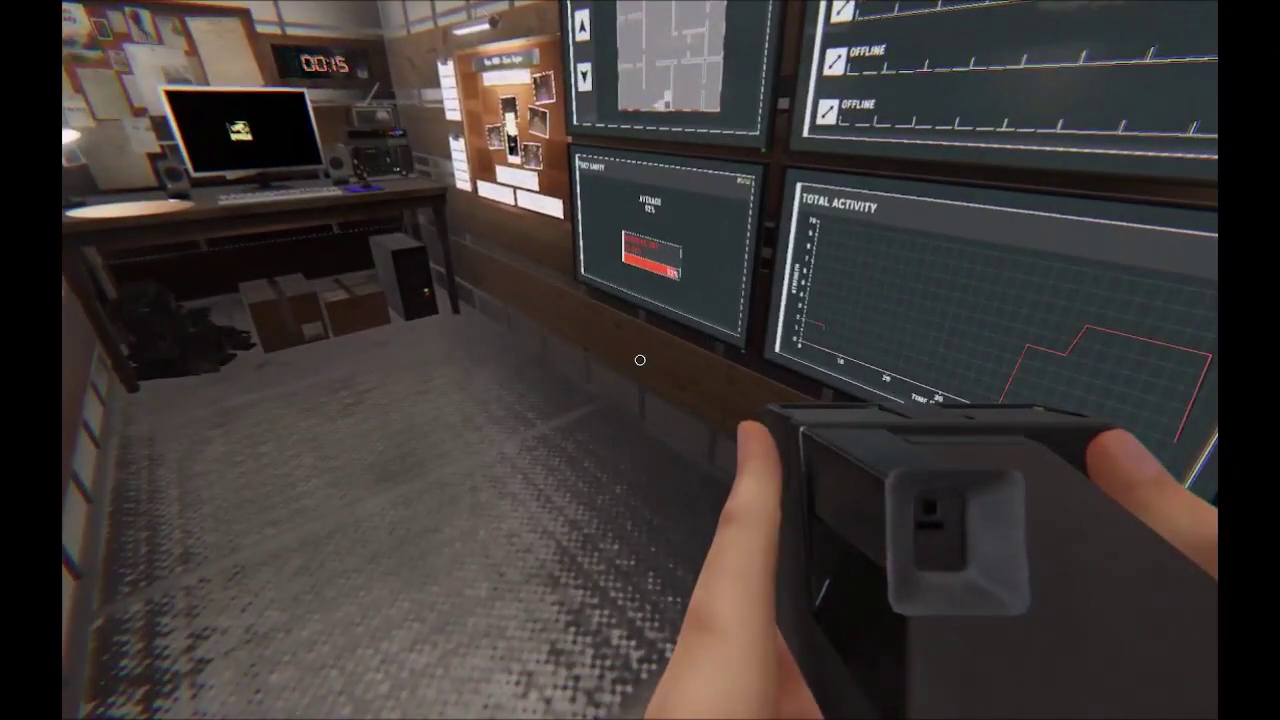
key("w")
key("w")
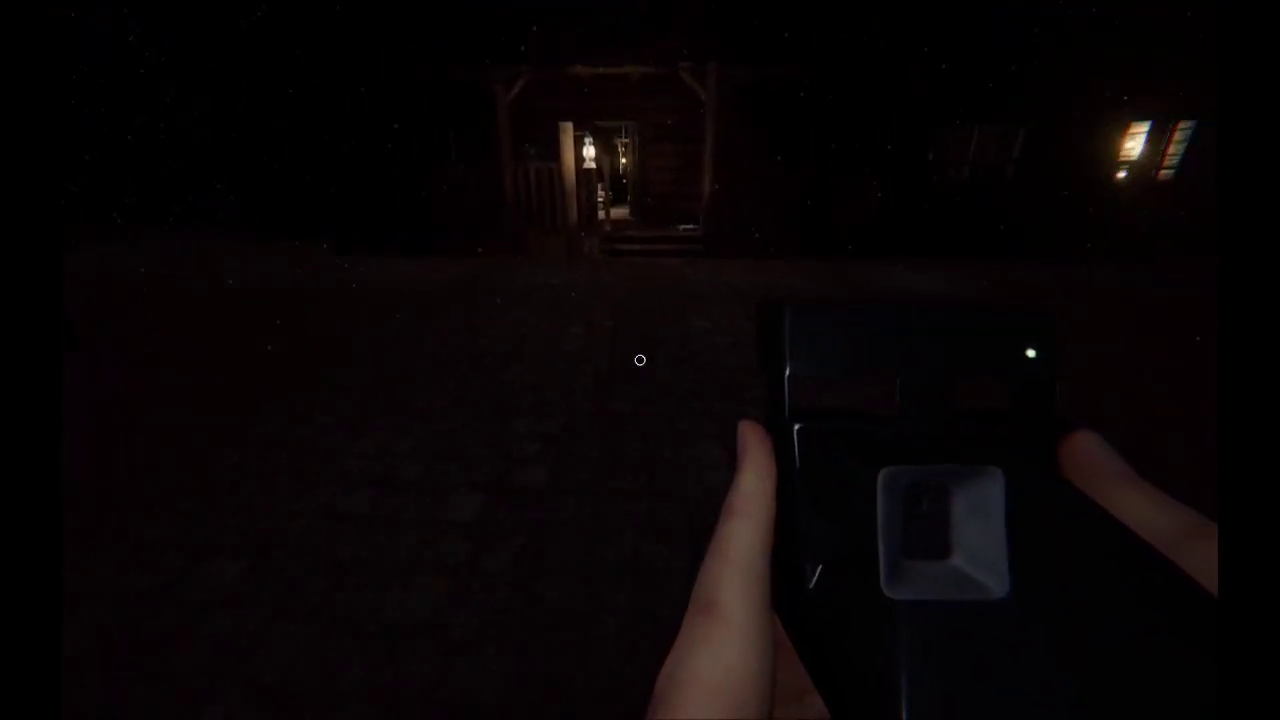
key("q")
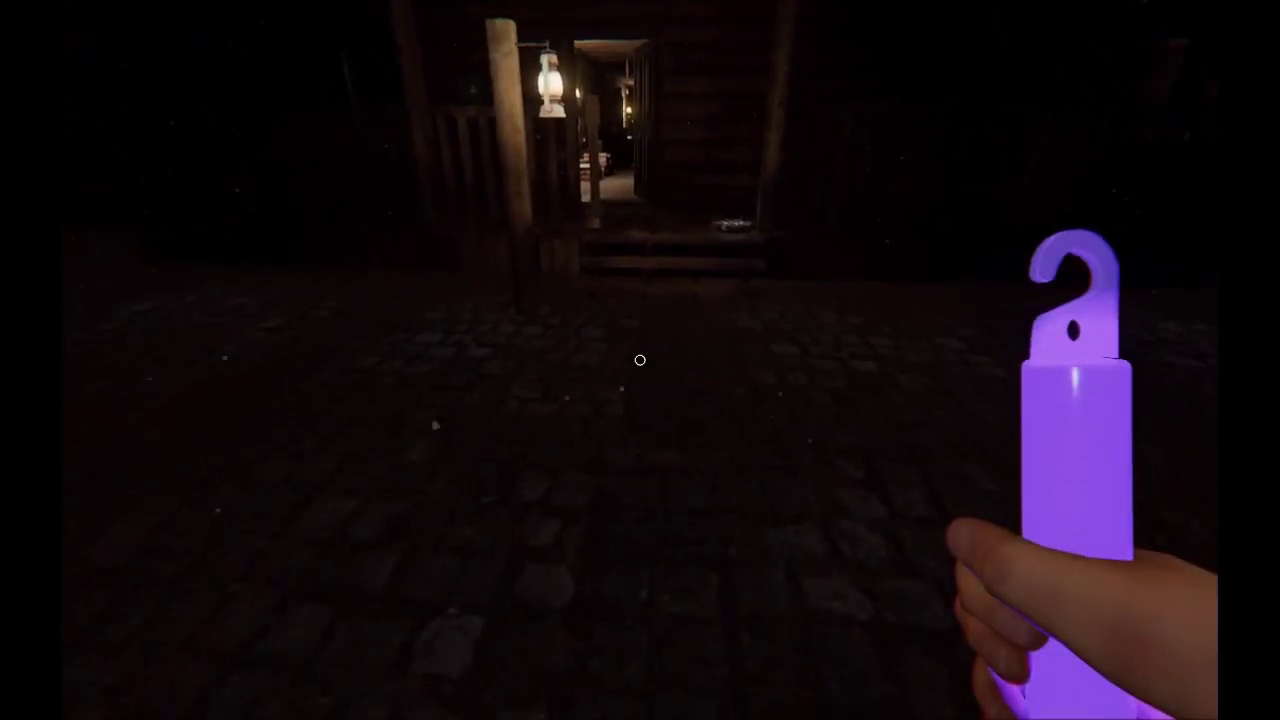
key("w")
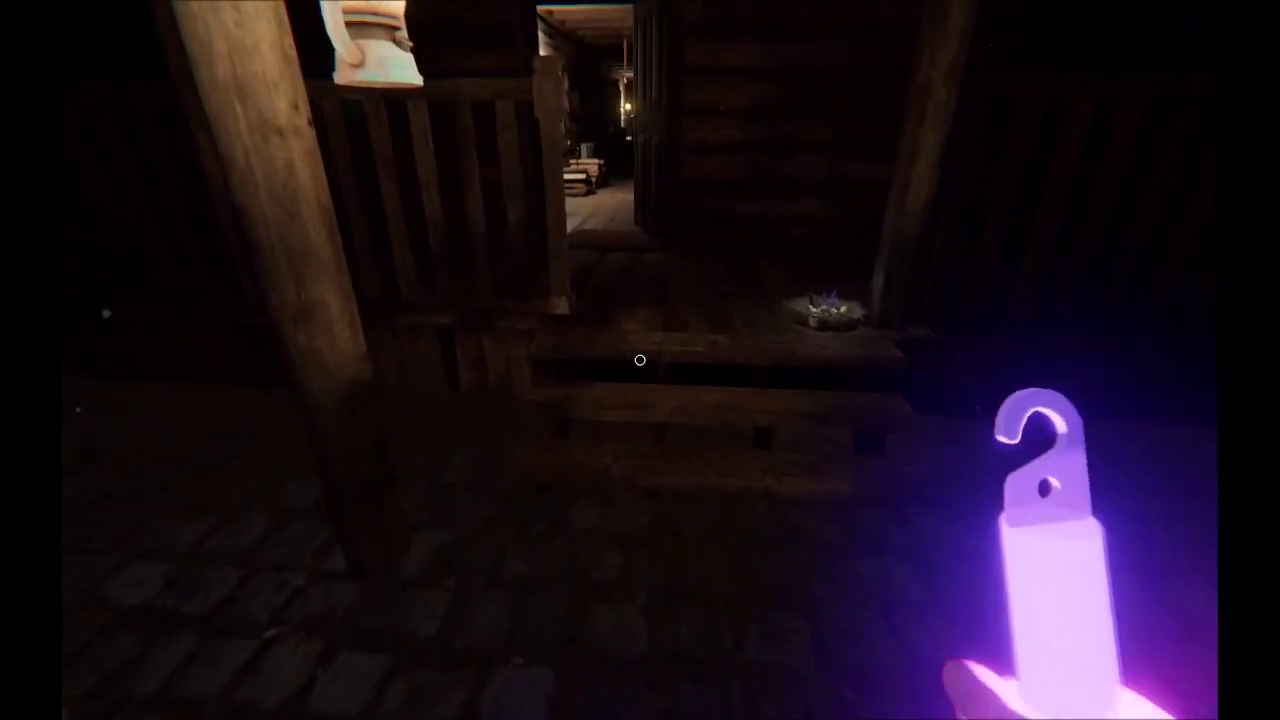
key("w")
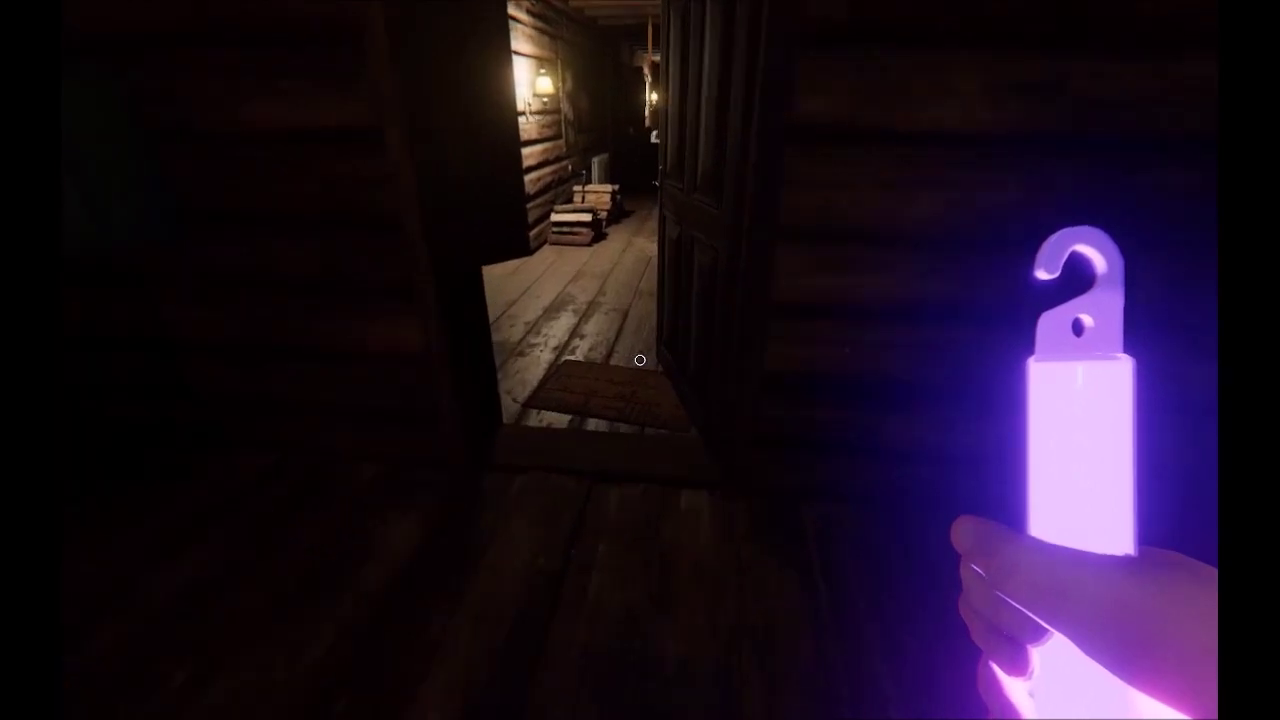
key("w")
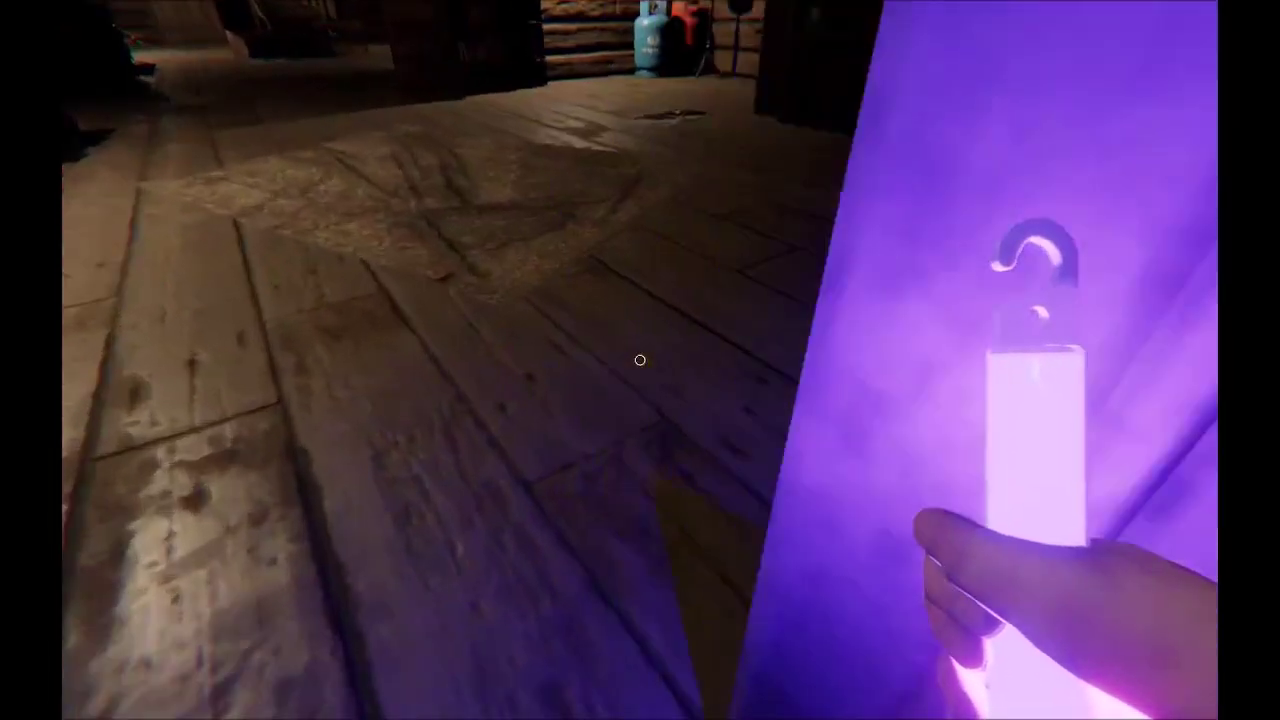
key("w")
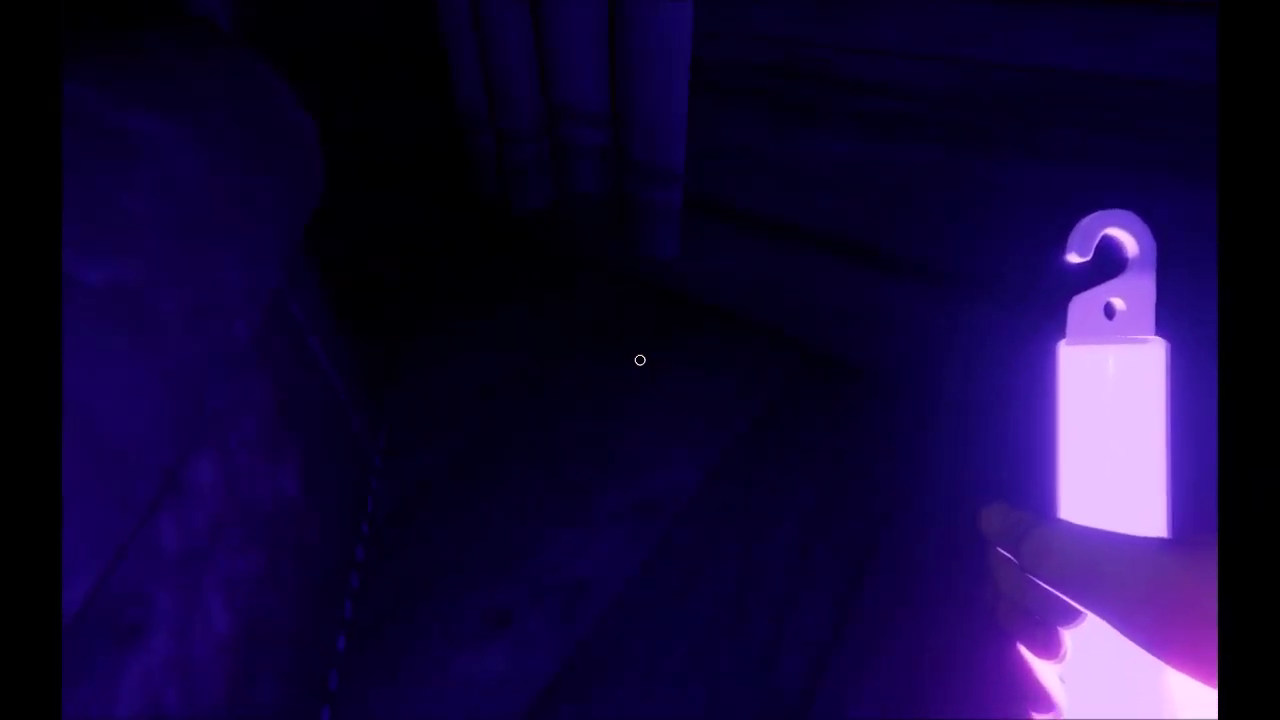
key("w")
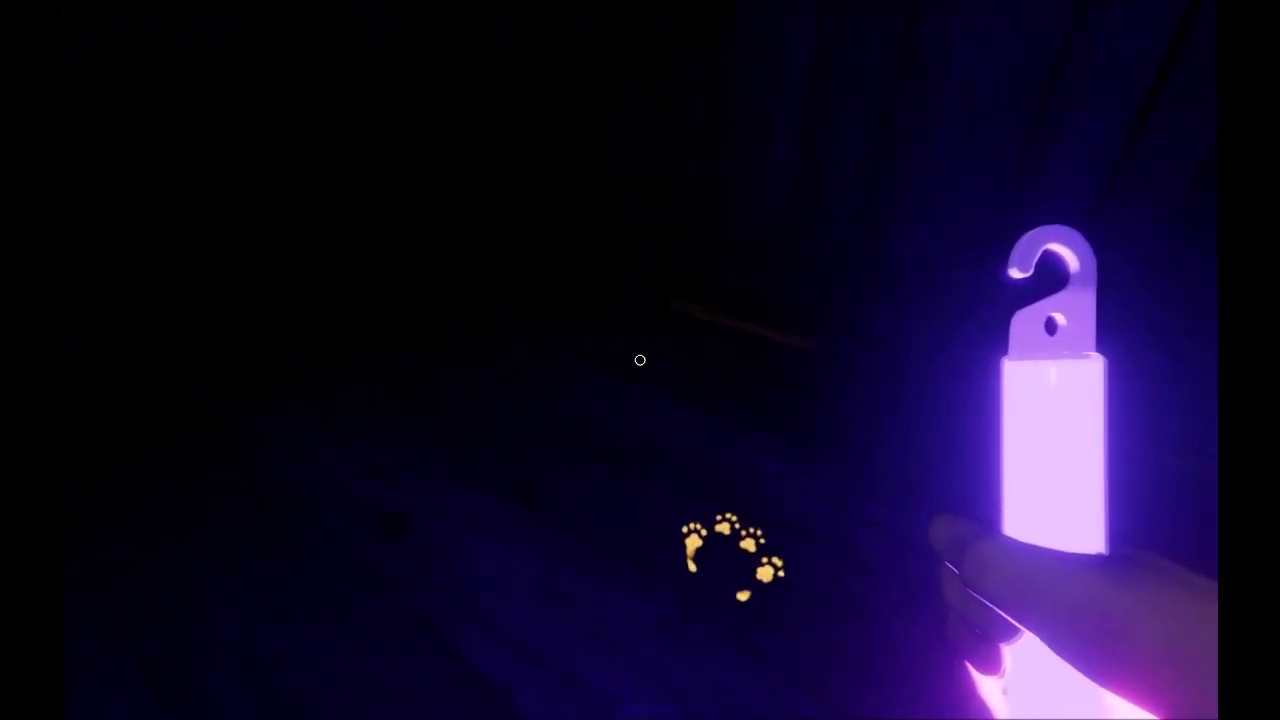
key("w")
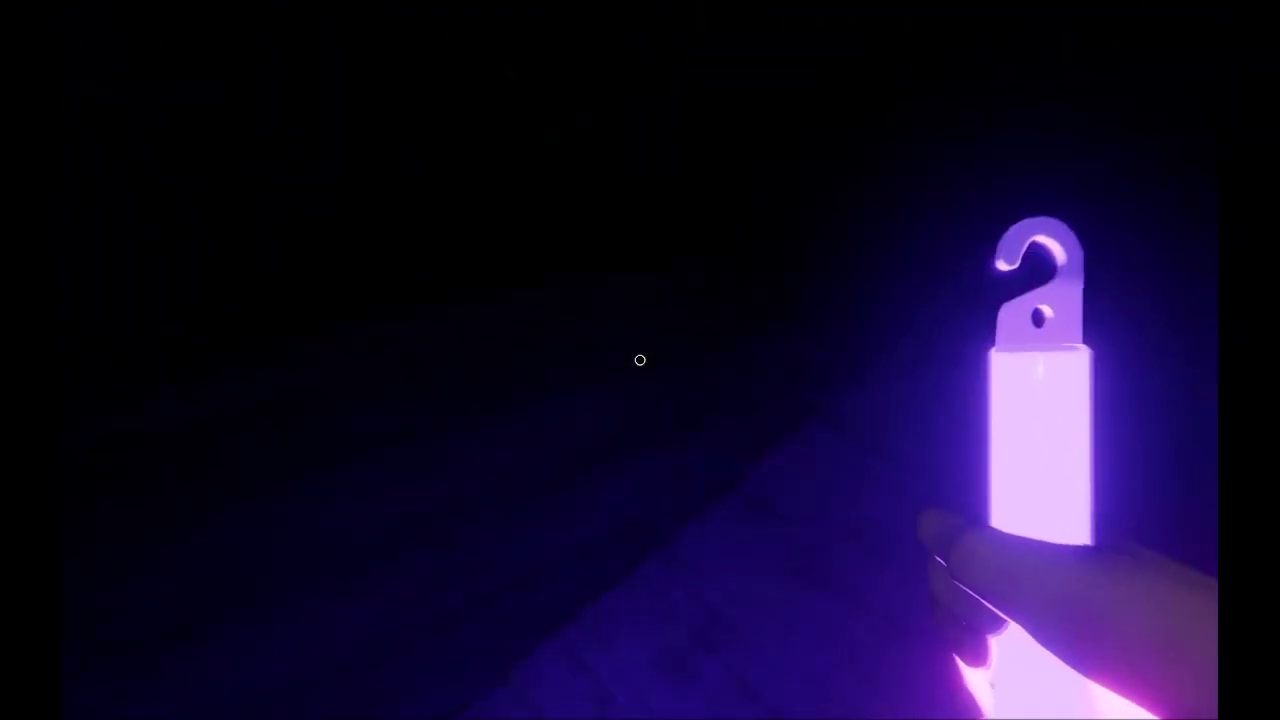
key("w")
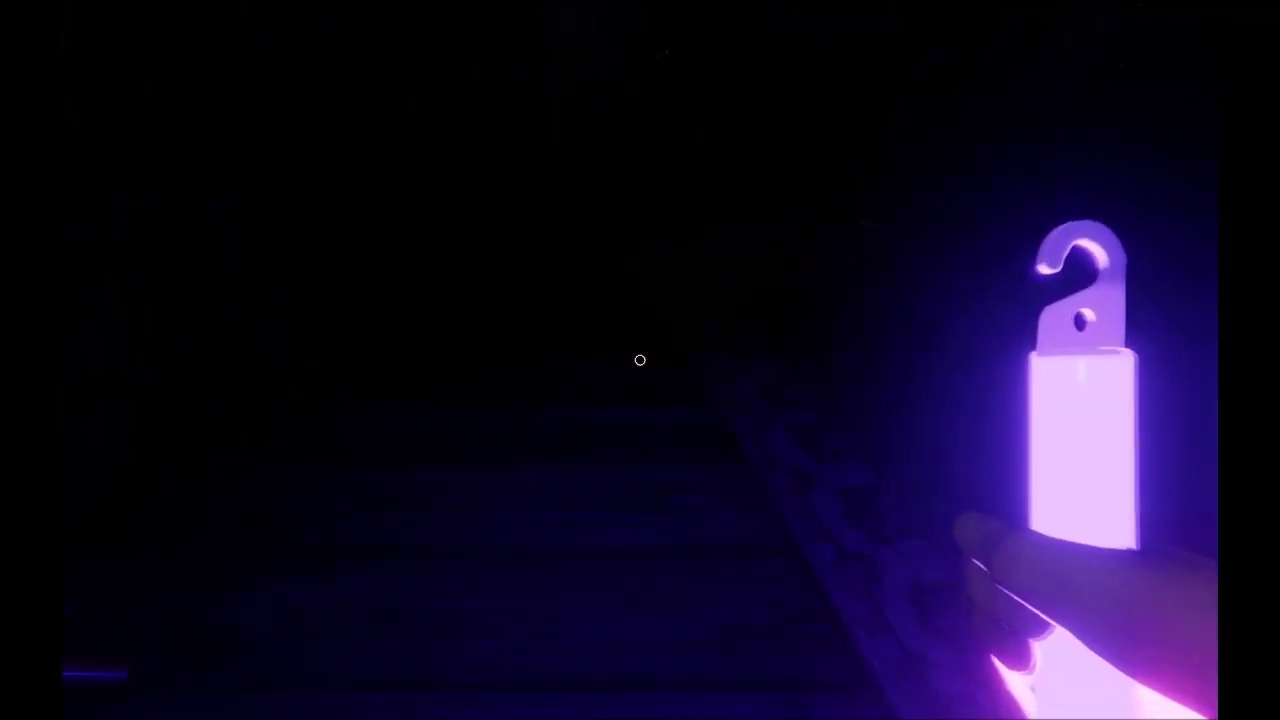
key("w")
left_click_drag(640, 360, 640, 360)
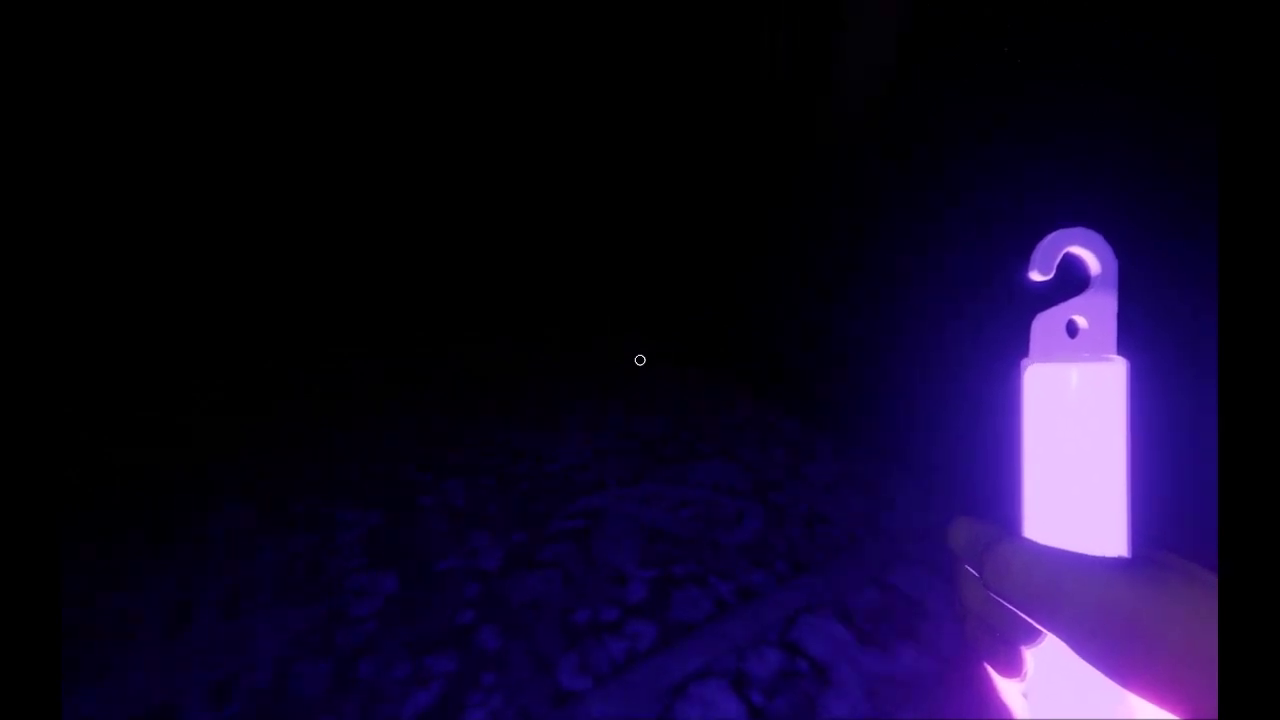
left_click(639, 360)
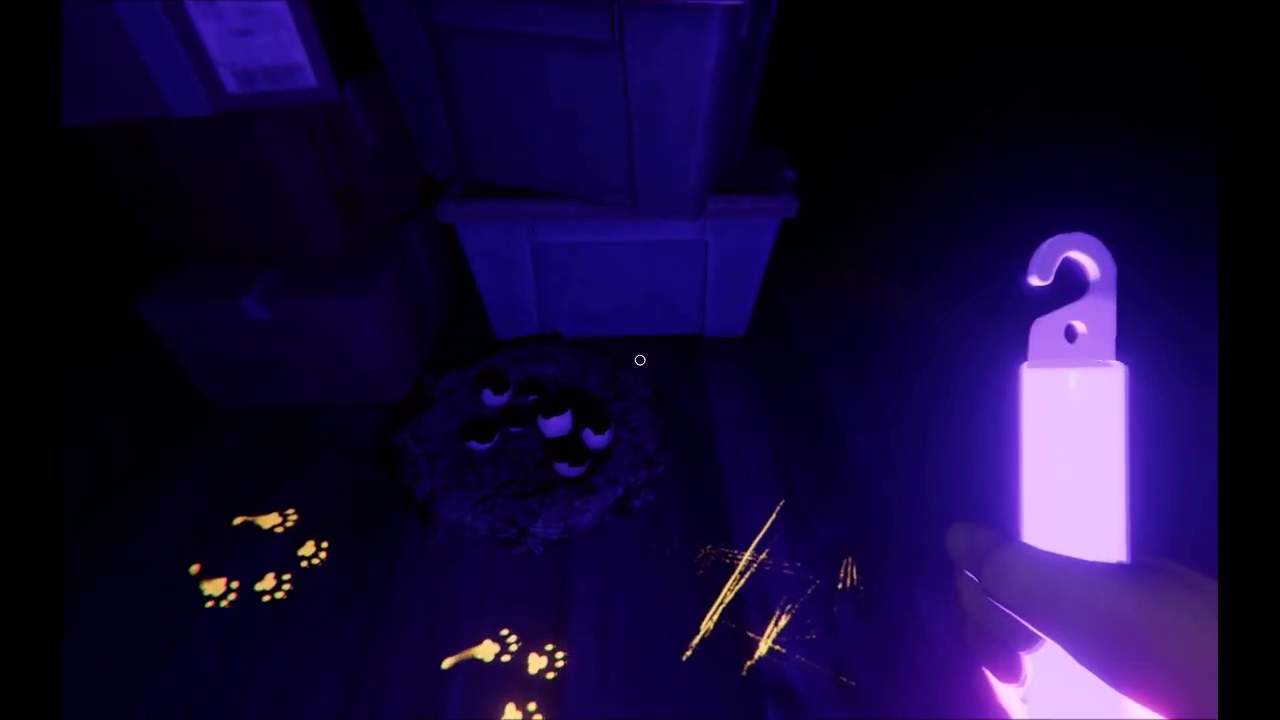
key("g")
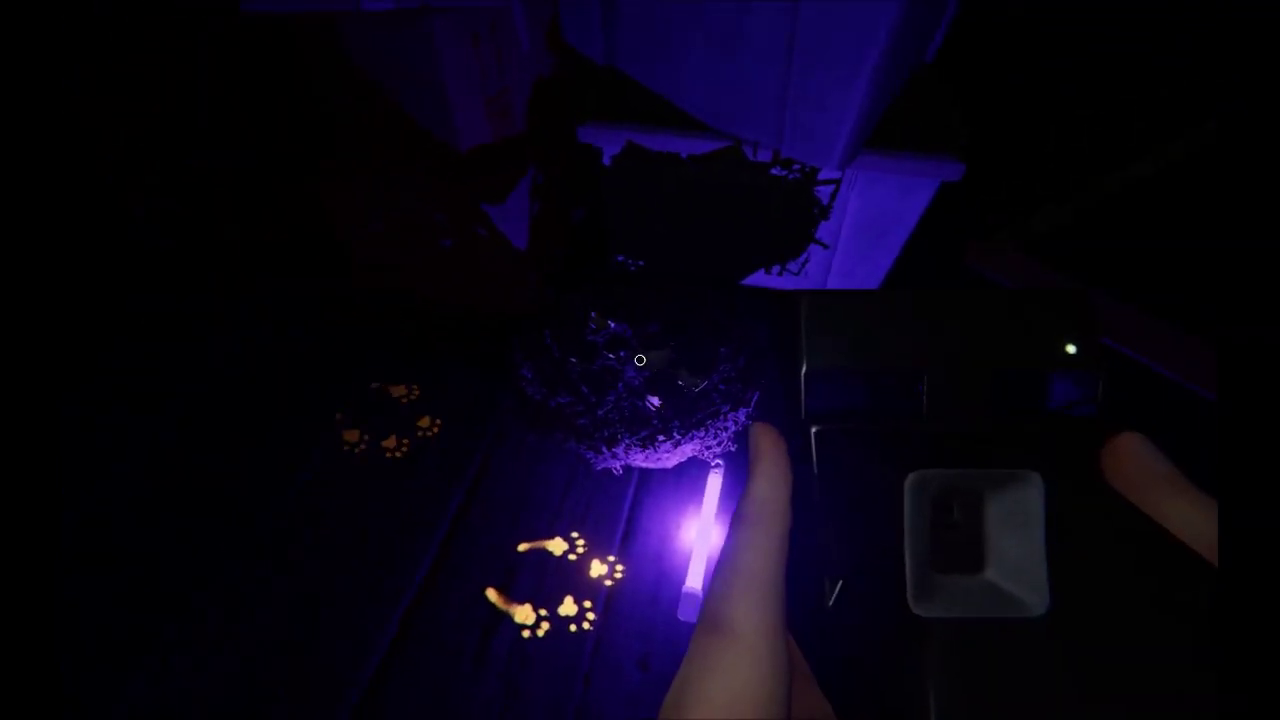
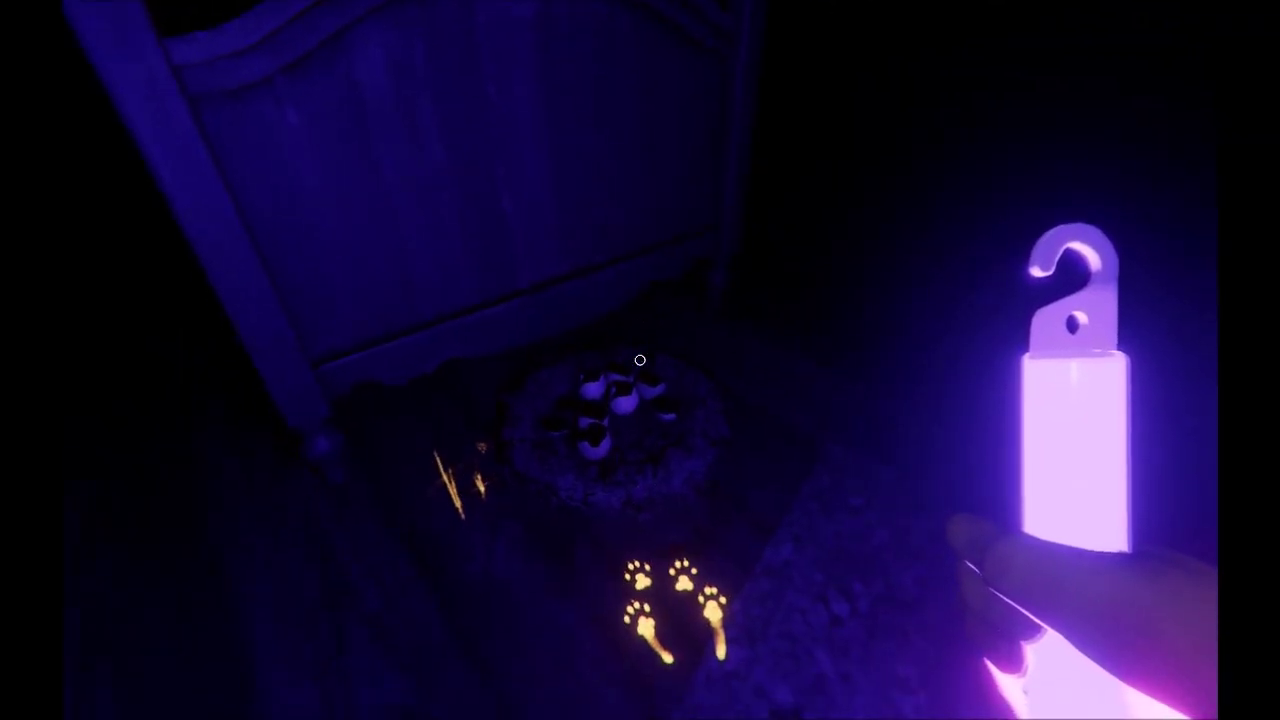
key("g")
key("q")
left_click(640, 360)
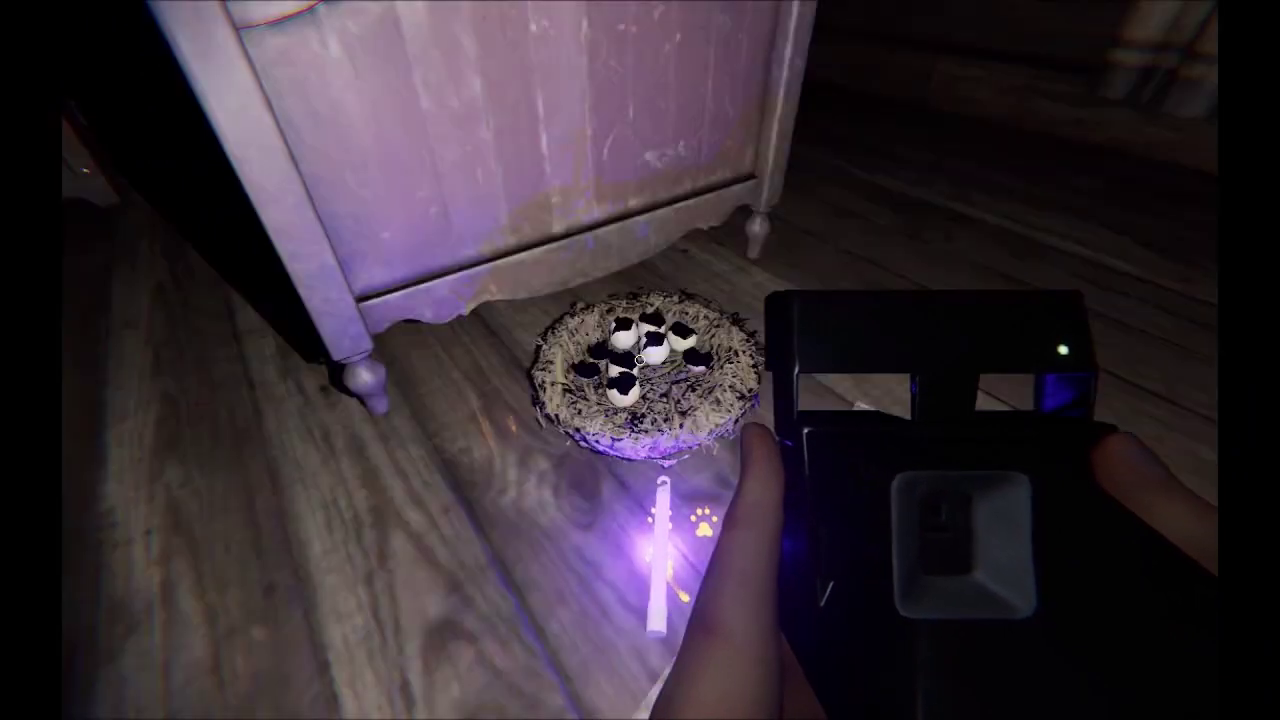
key("e")
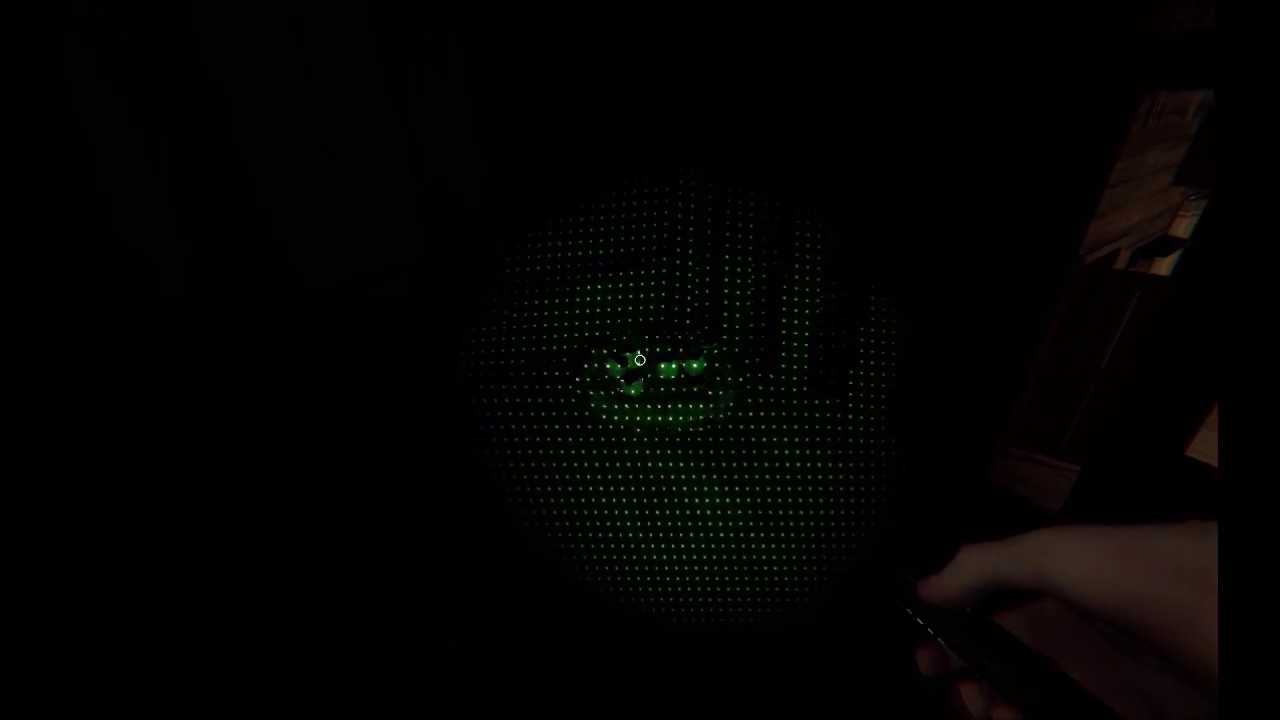
key("q")
key("q")
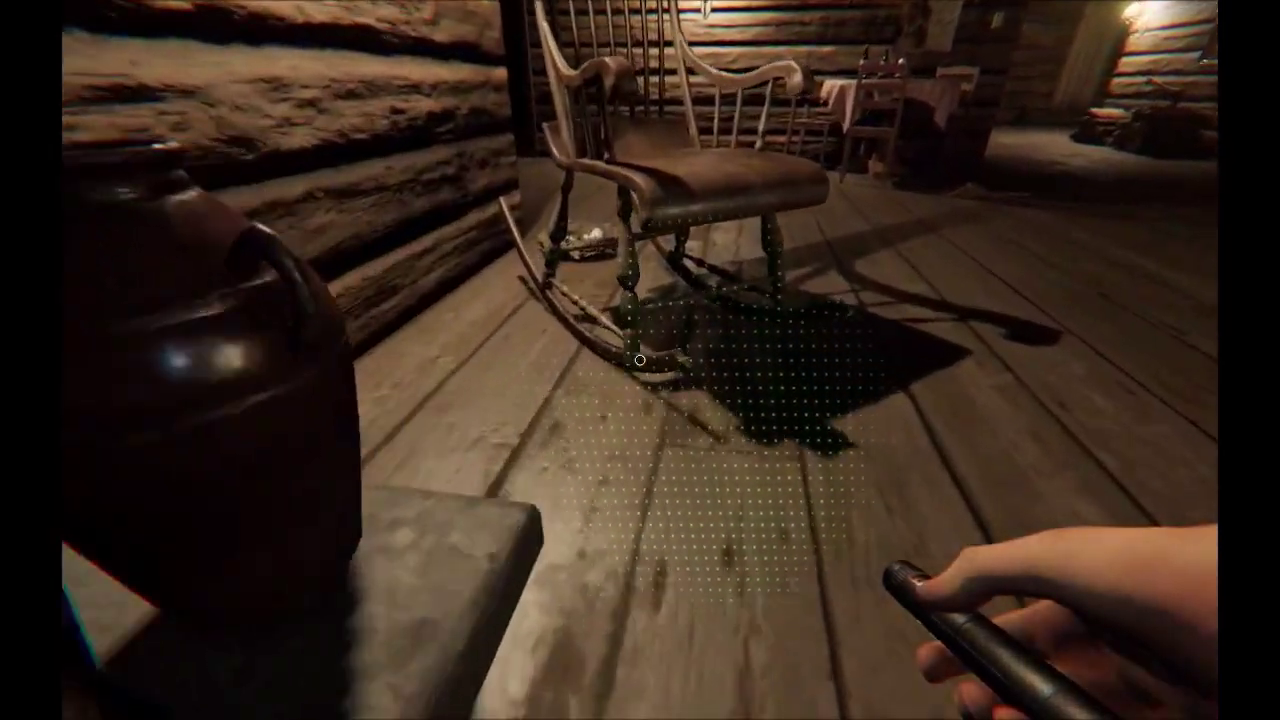
key("w")
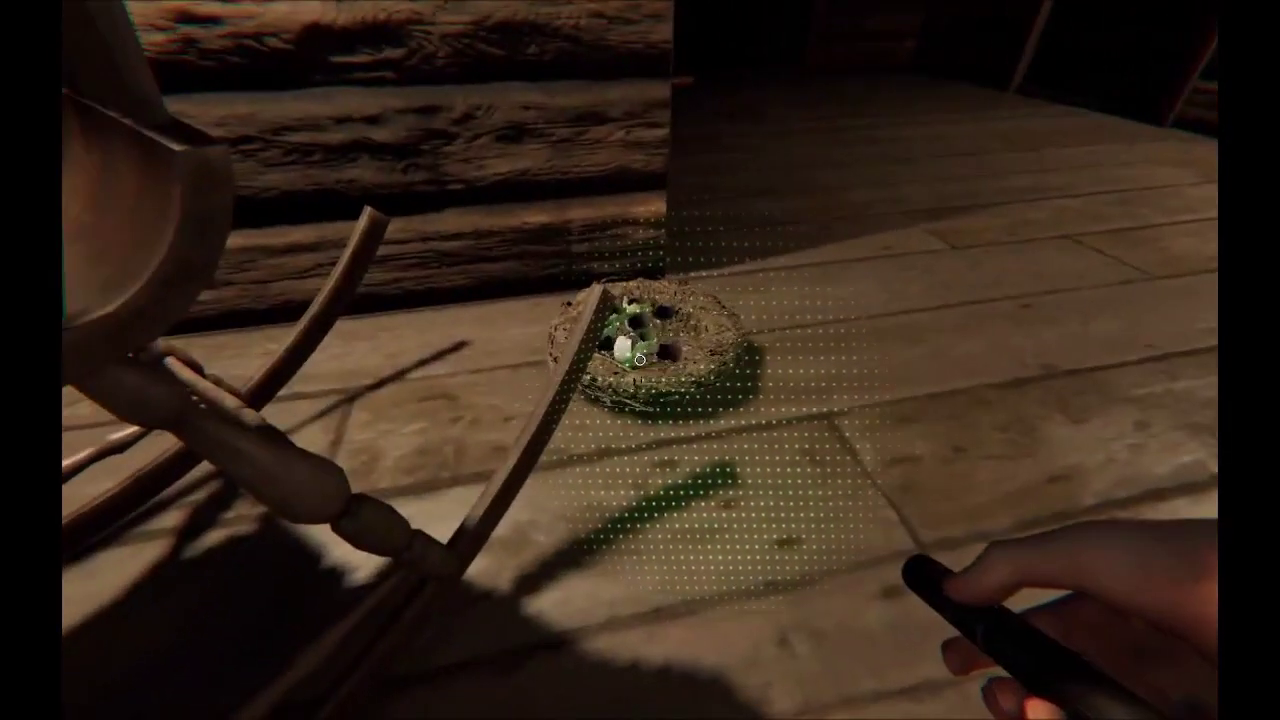
key("w")
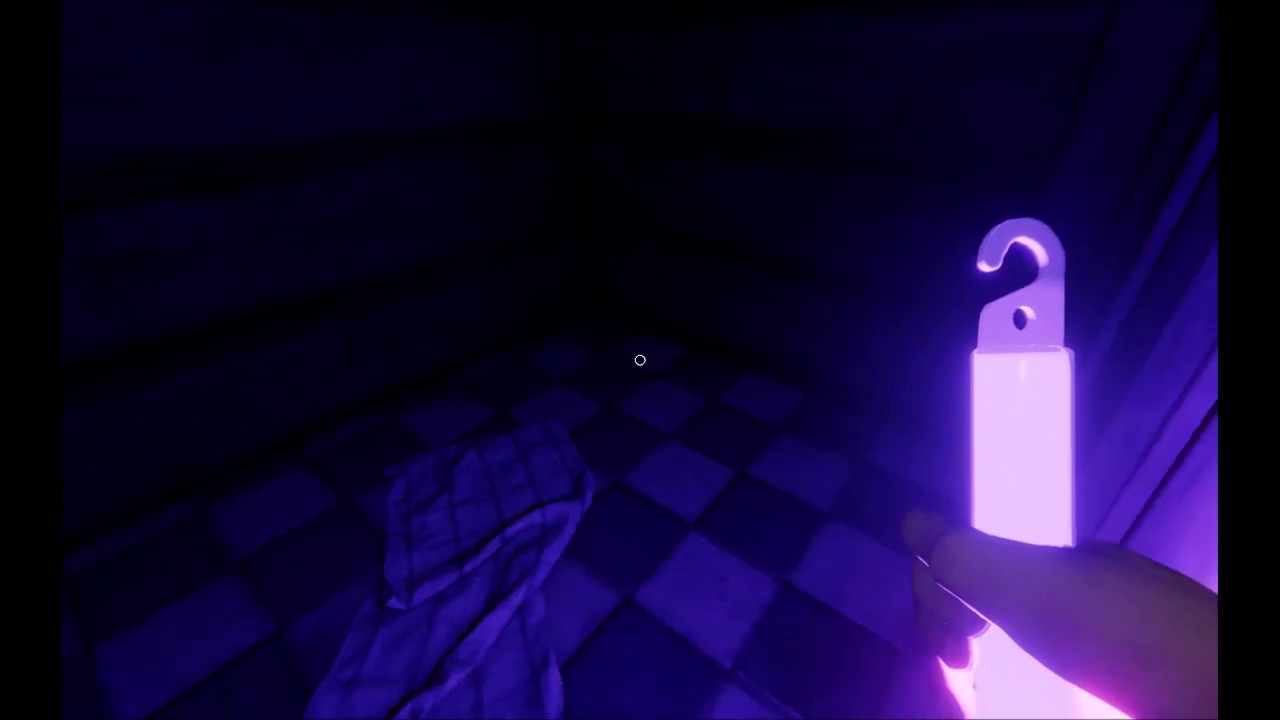
key("w")
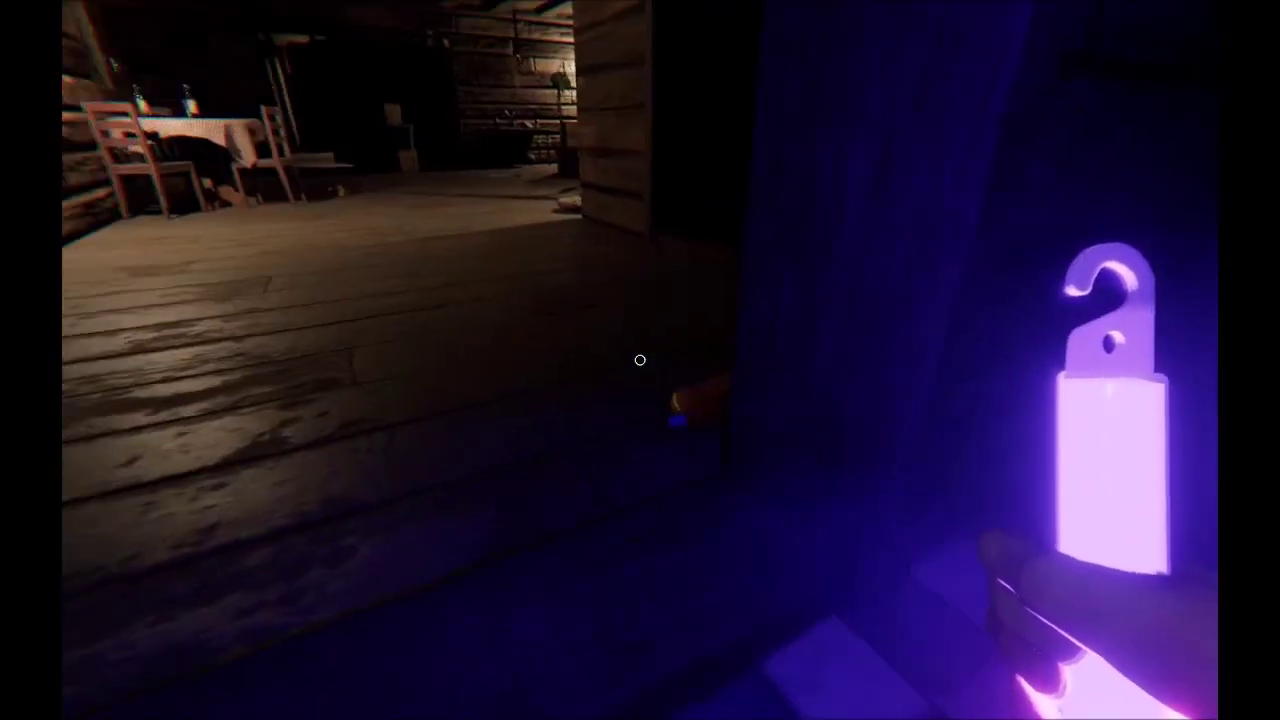
key("w")
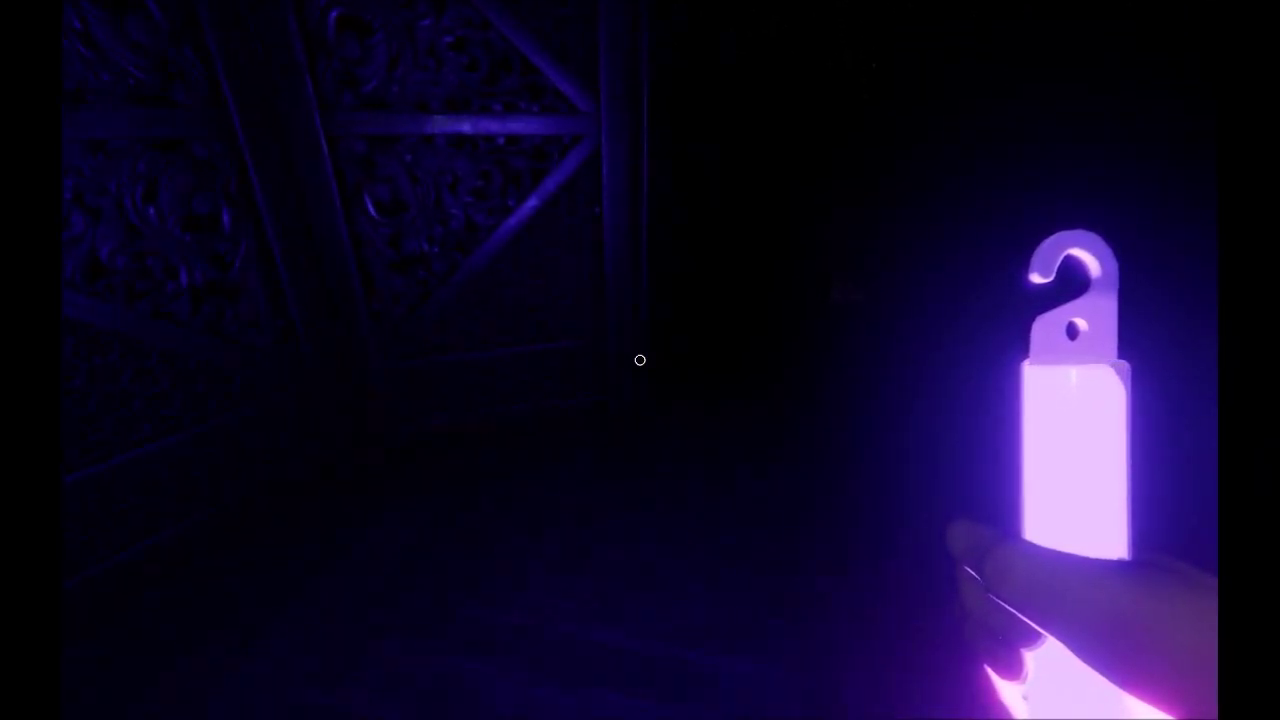
key("w")
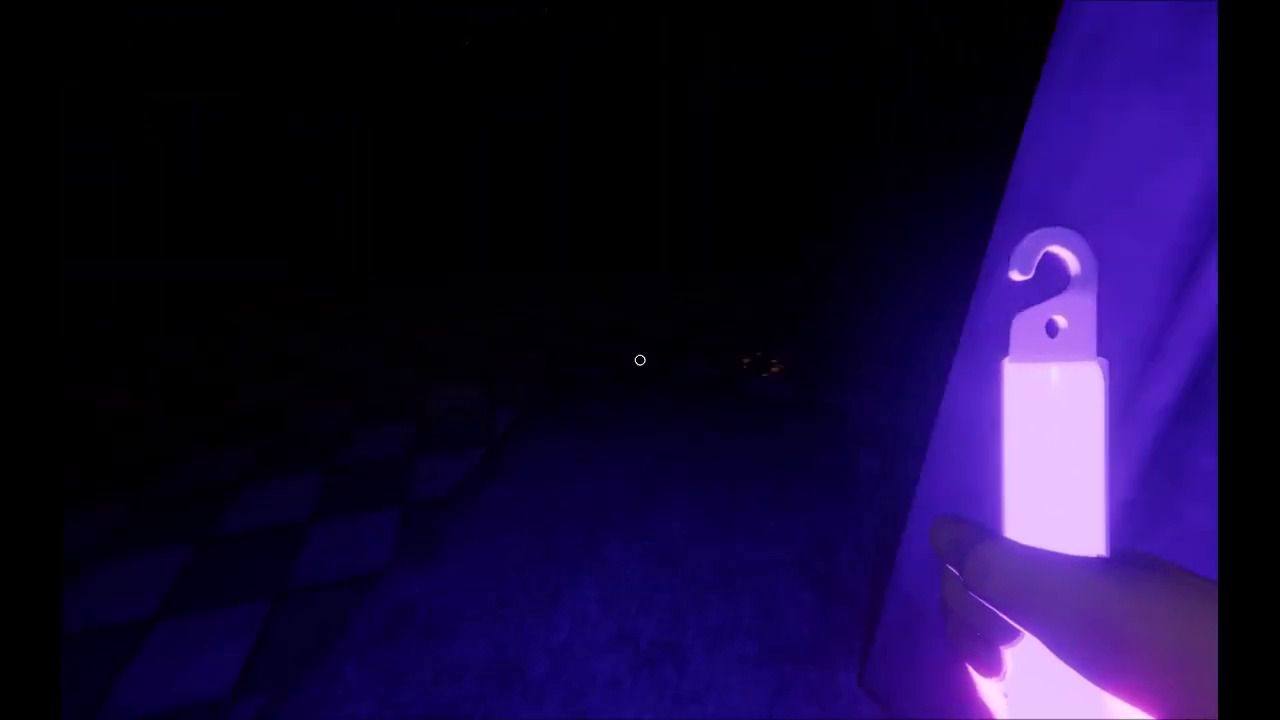
key("w")
key("2")
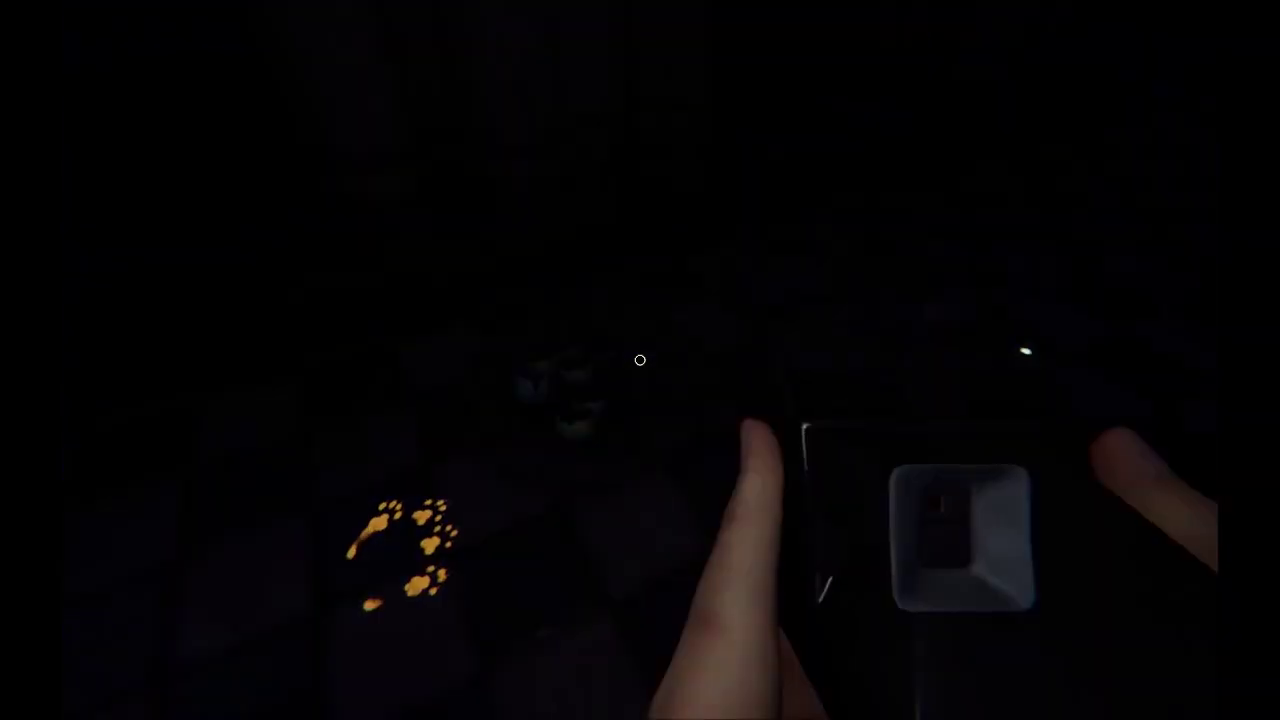
left_click(640, 360)
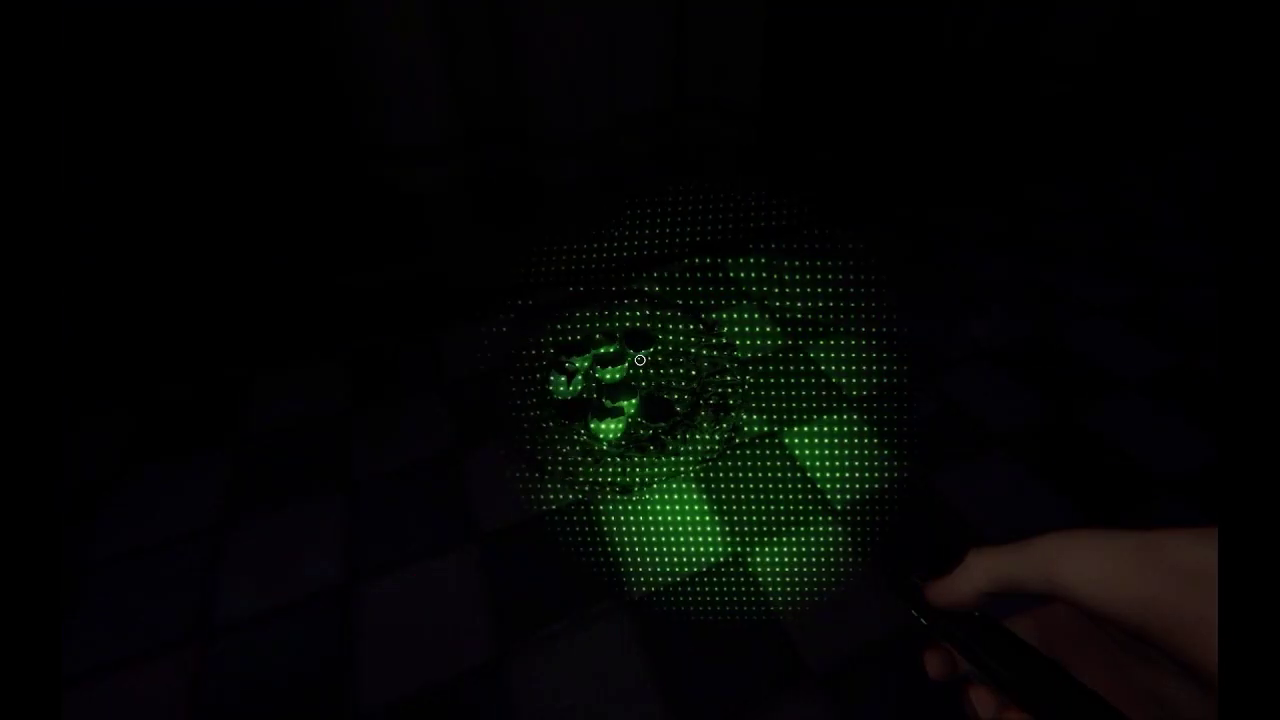
key("1")
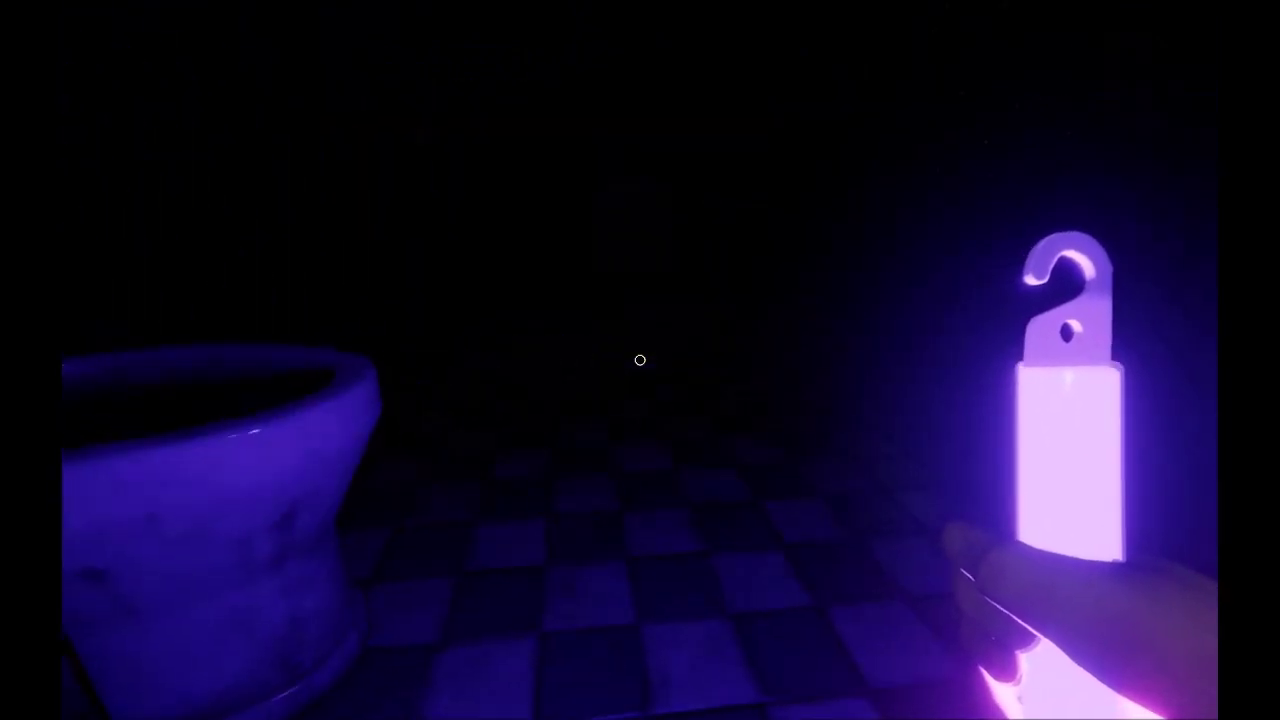
key("w")
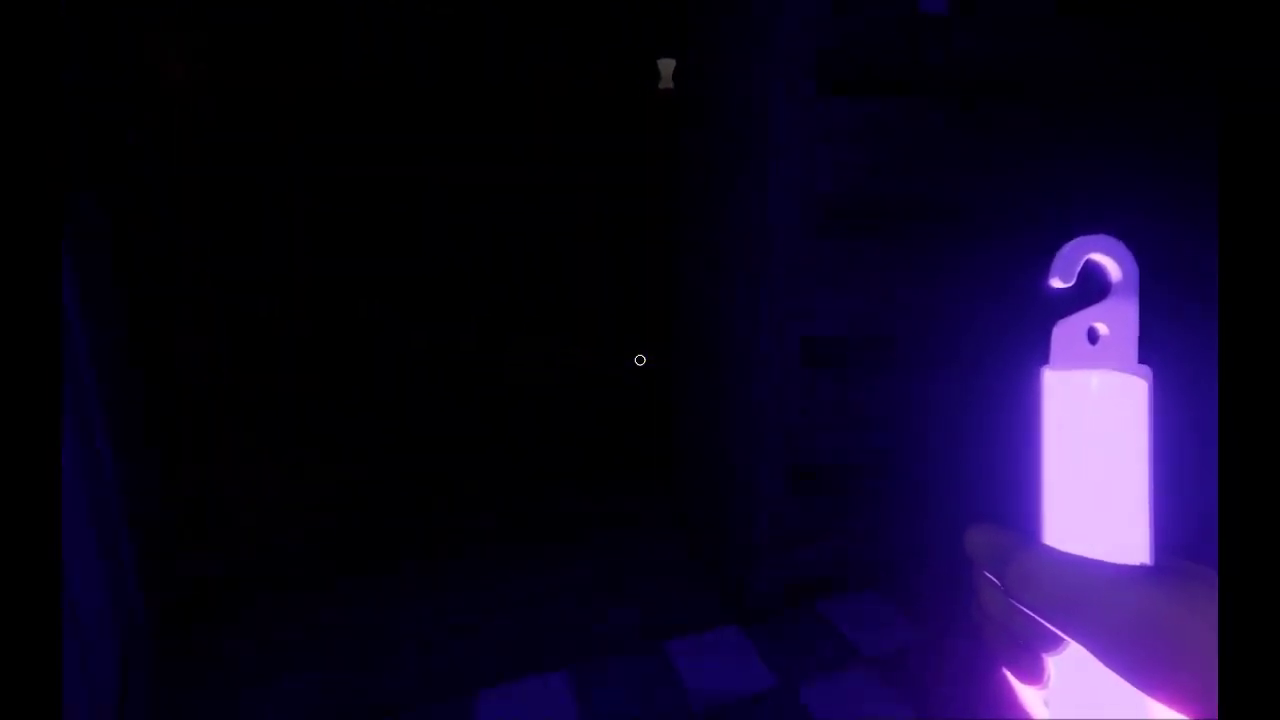
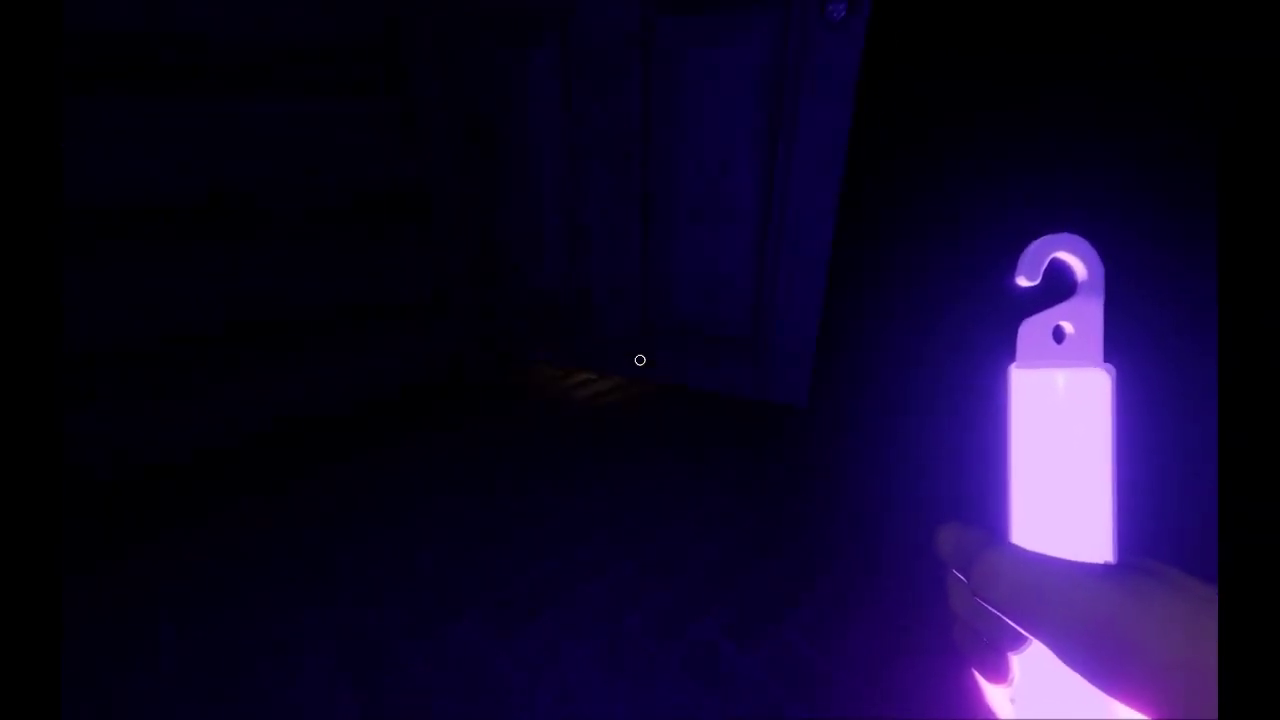
key("w")
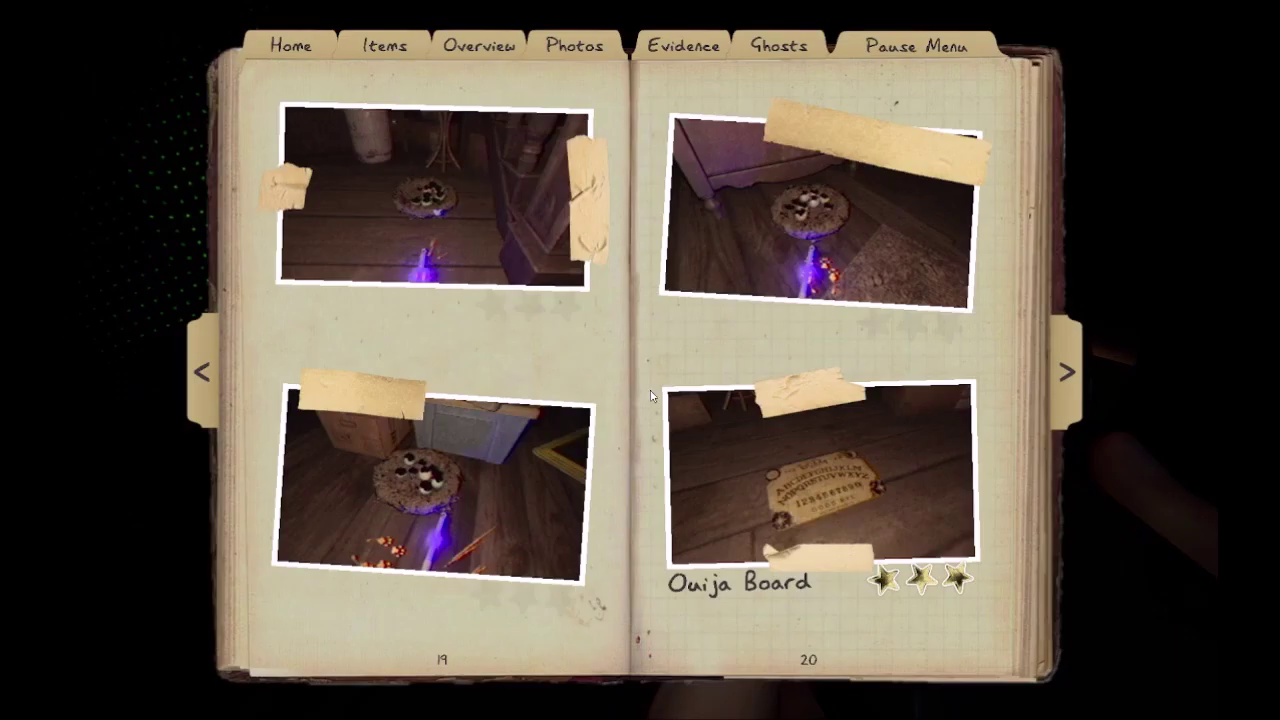
left_click(1068, 373)
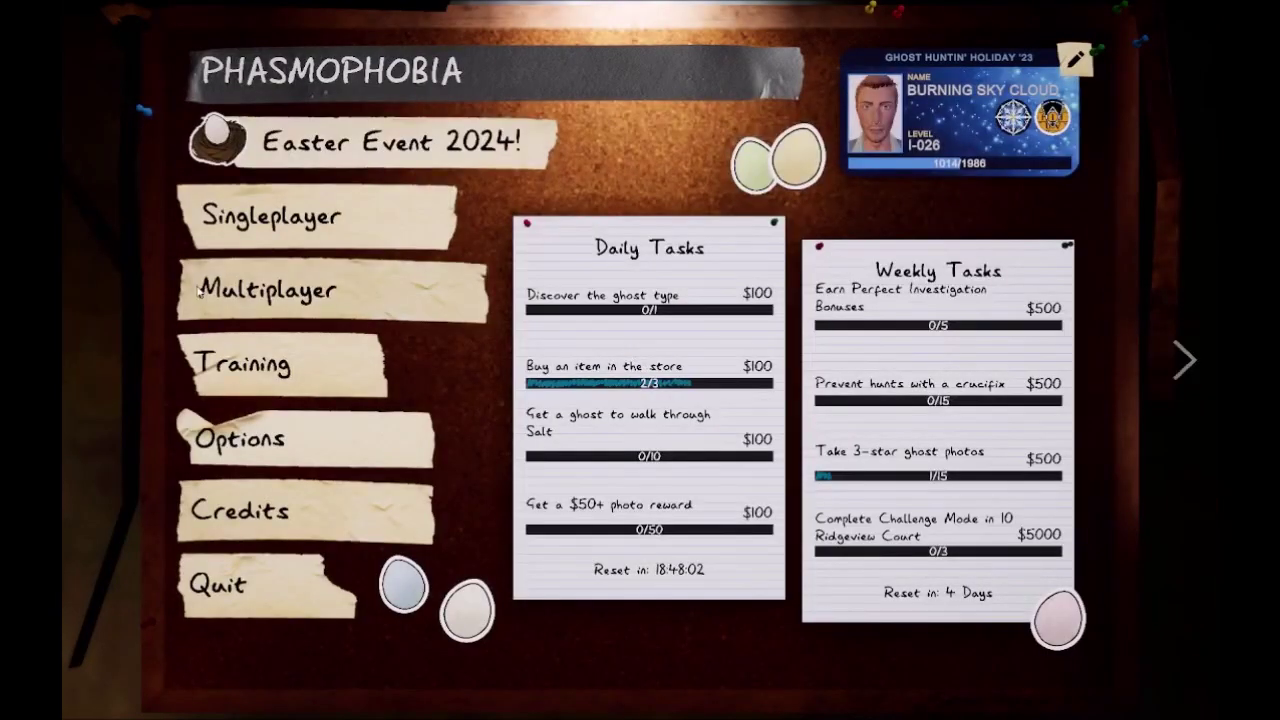
left_click(274, 242)
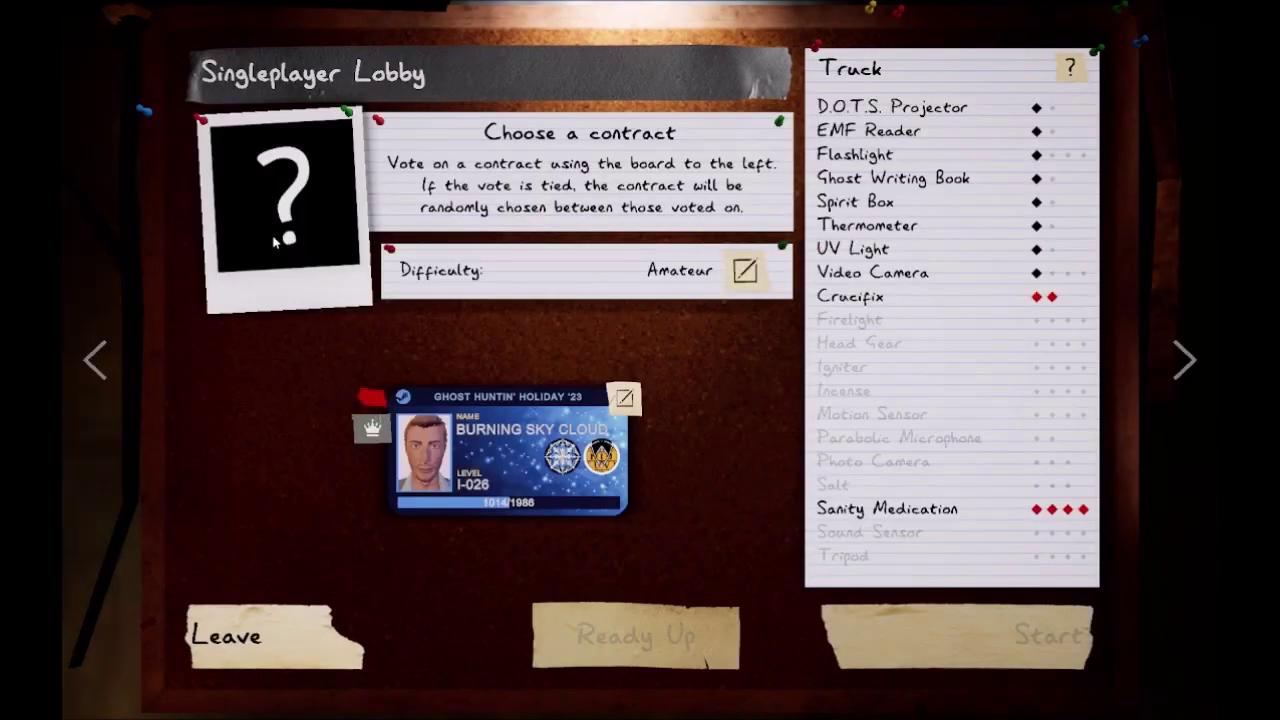
left_click(78, 356)
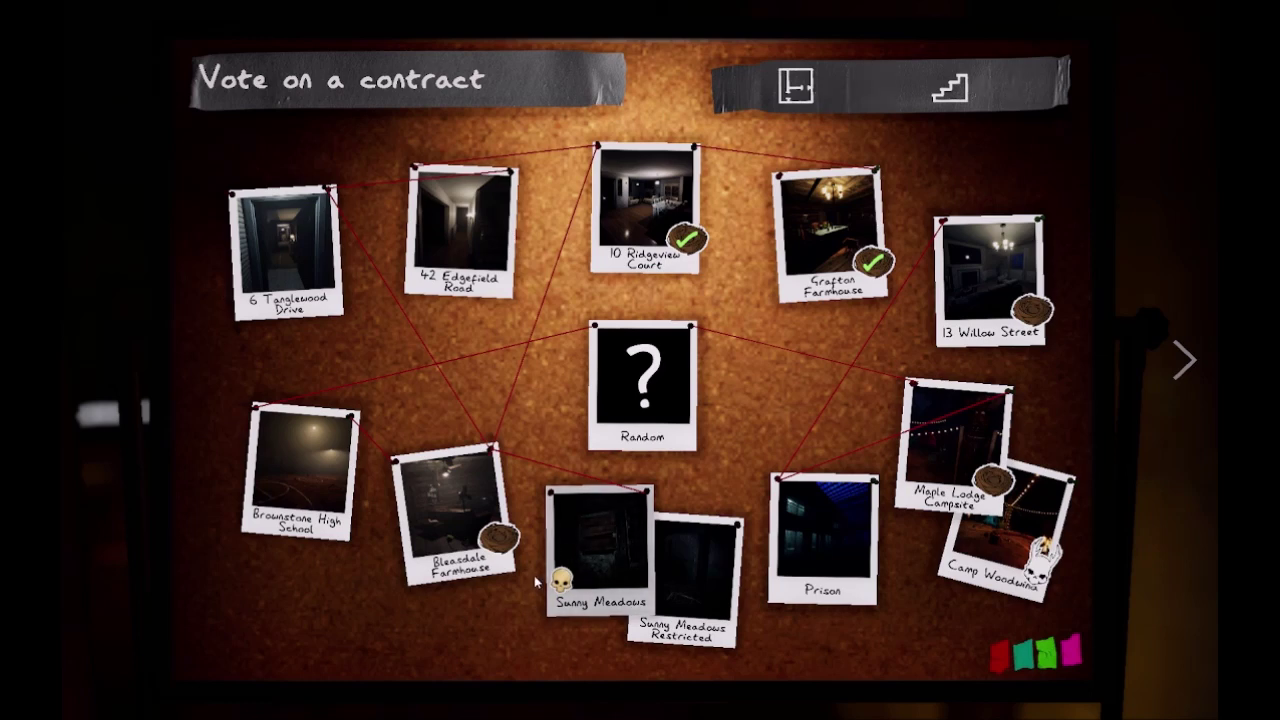
left_click(971, 277)
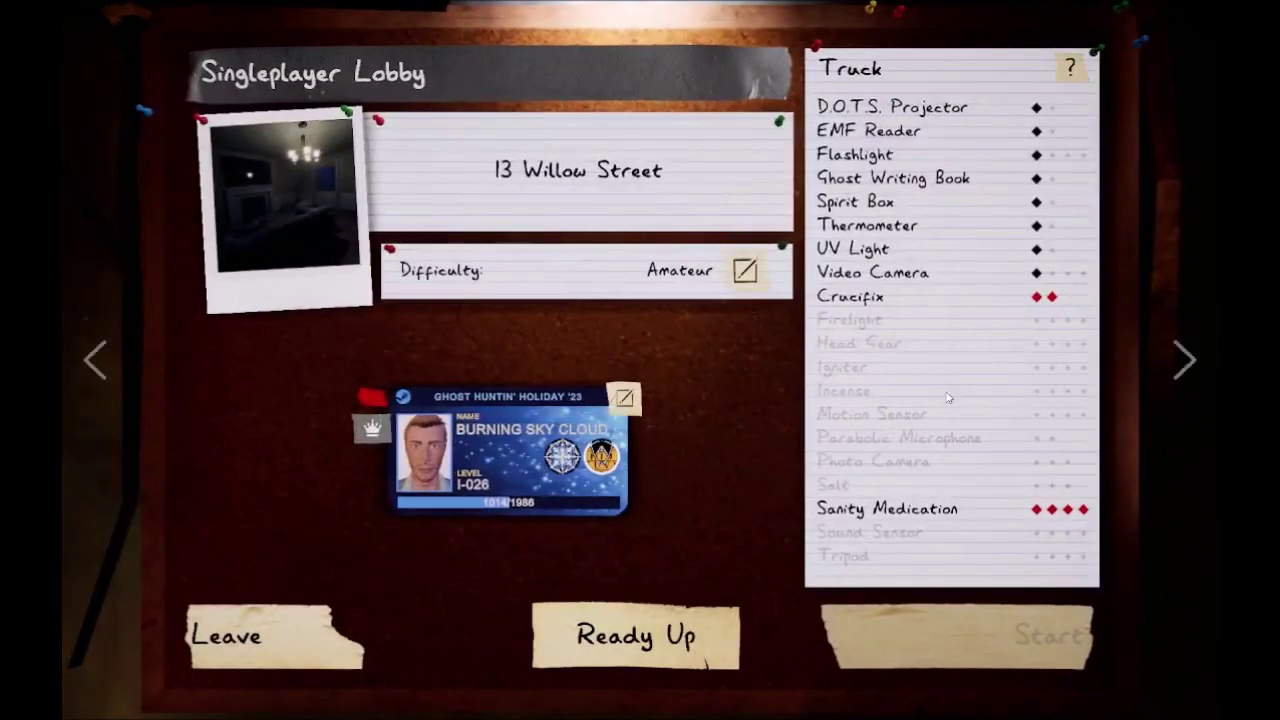
left_click(716, 636)
left_click(987, 625)
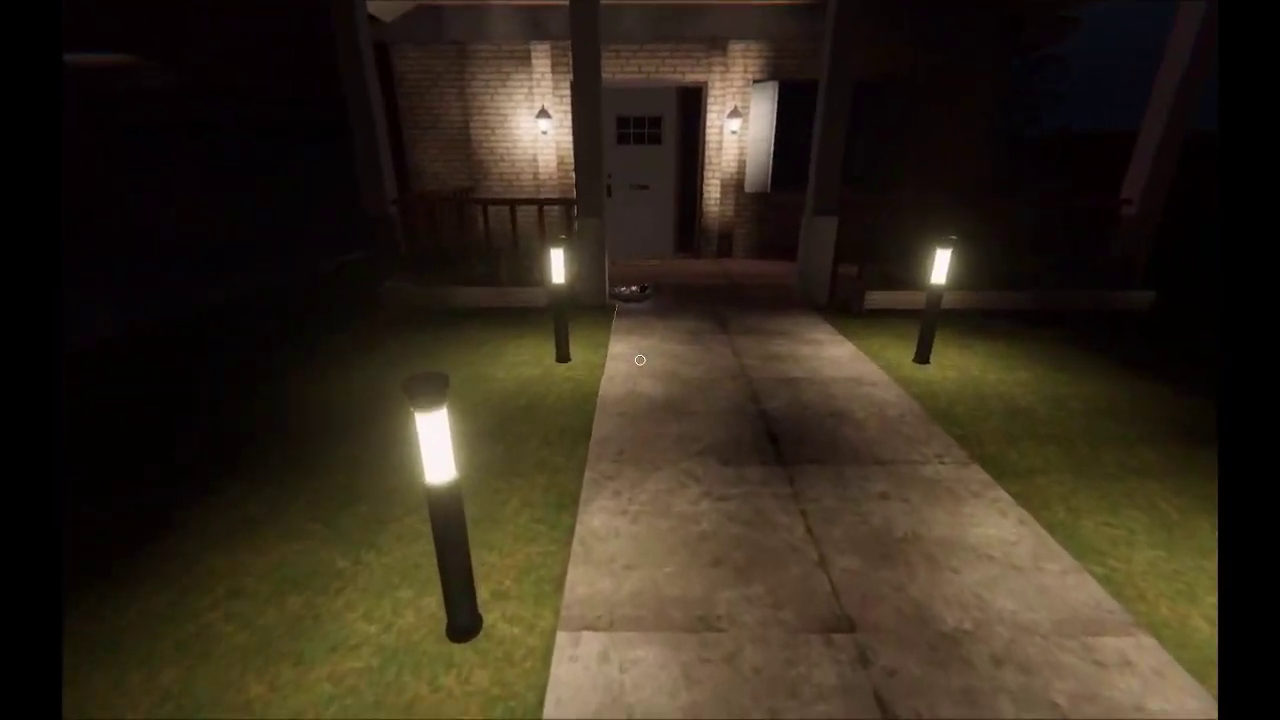
key("w")
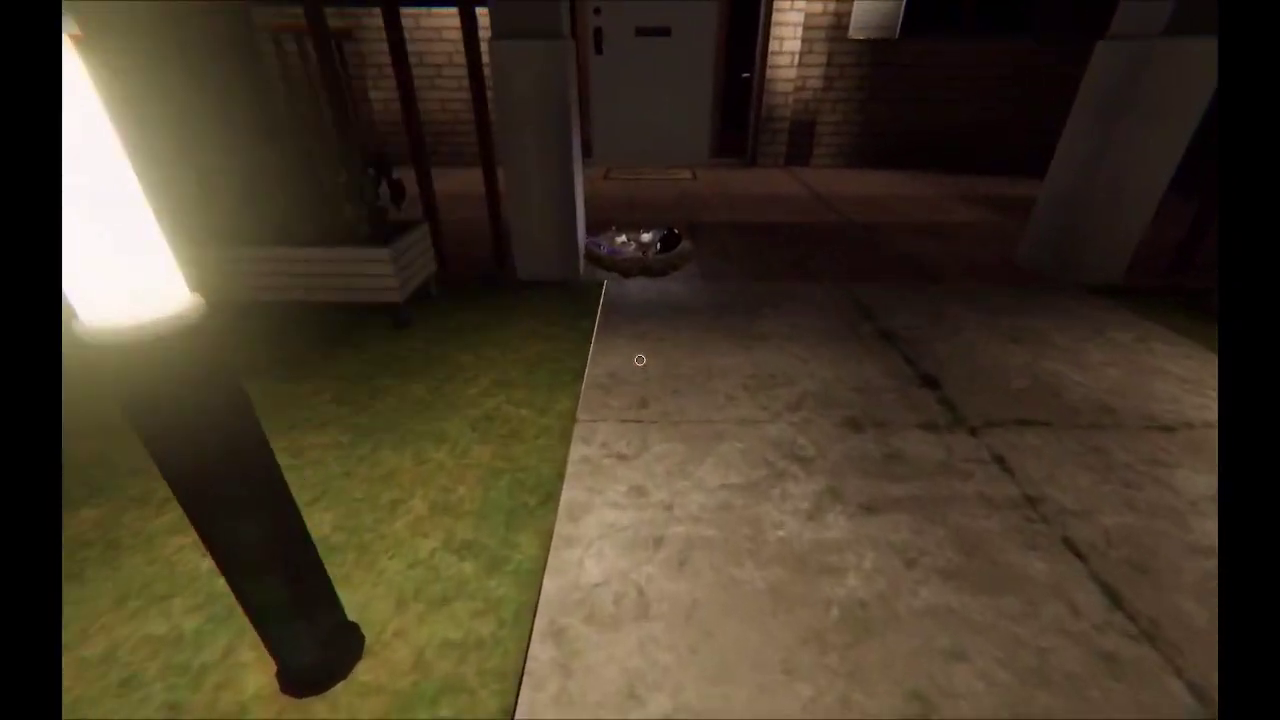
key("w")
key("1")
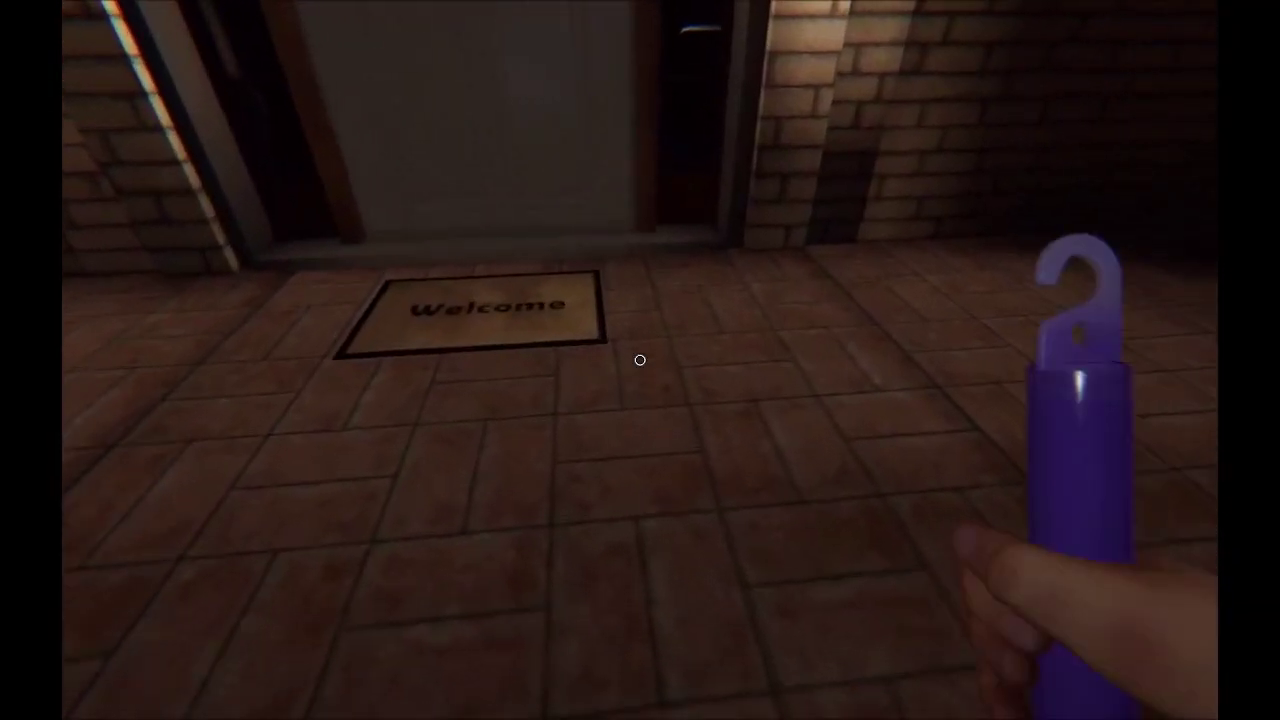
left_click(640, 360)
key("w")
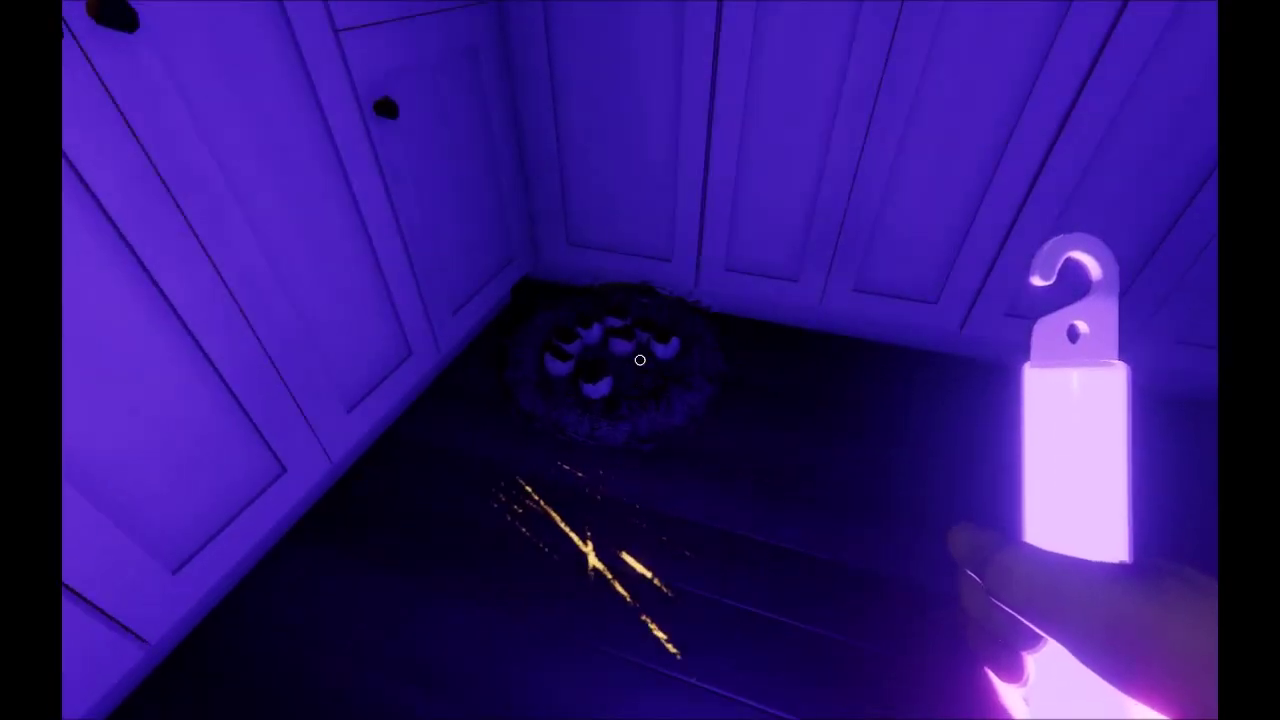
left_click(640, 360)
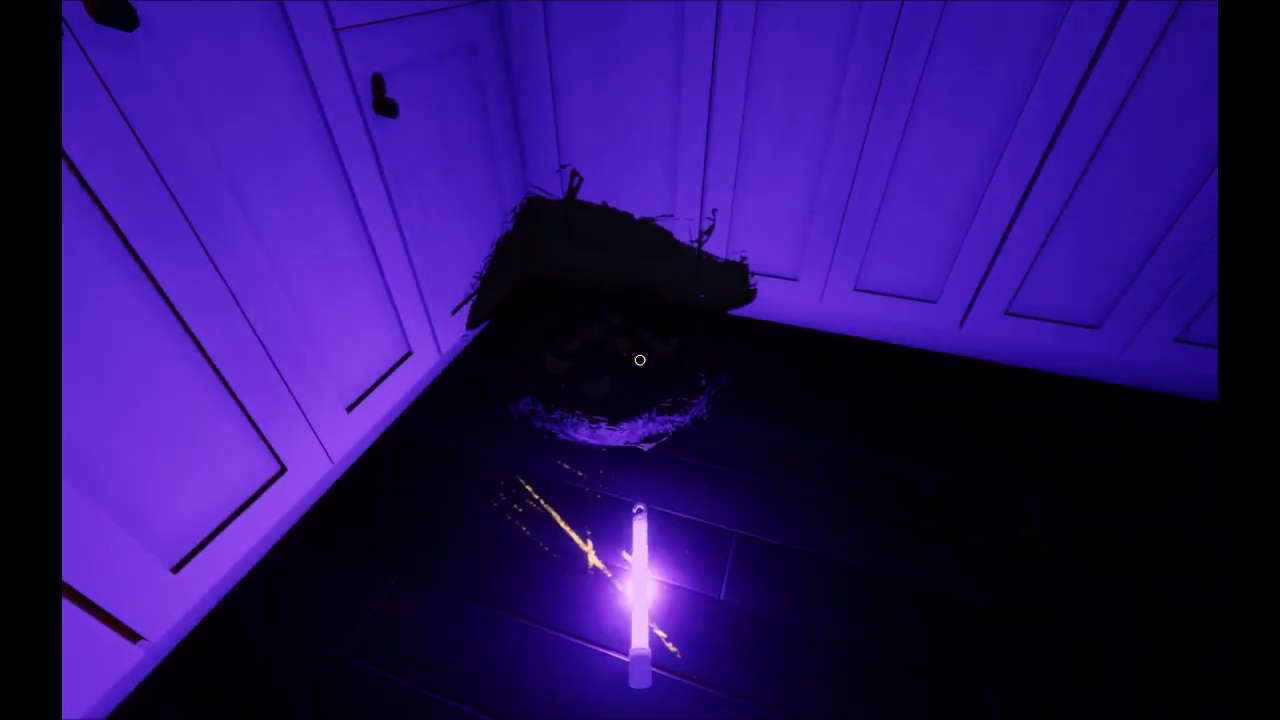
key("q")
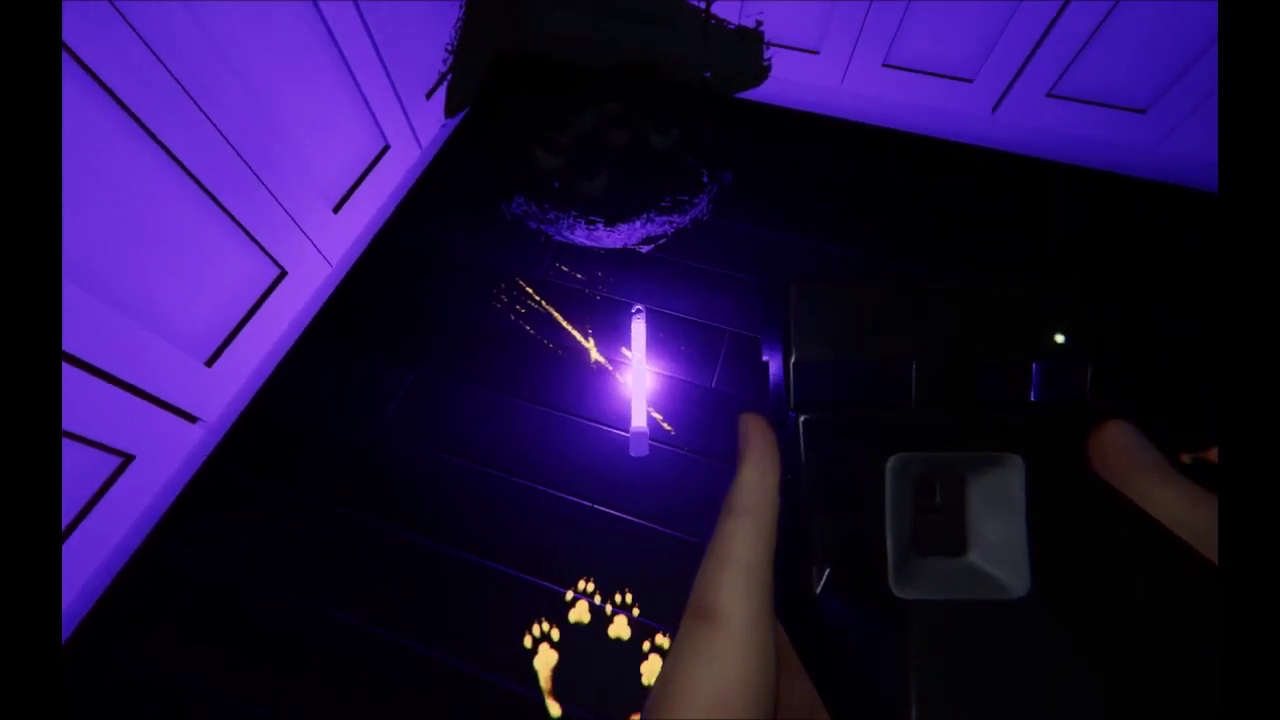
key("q")
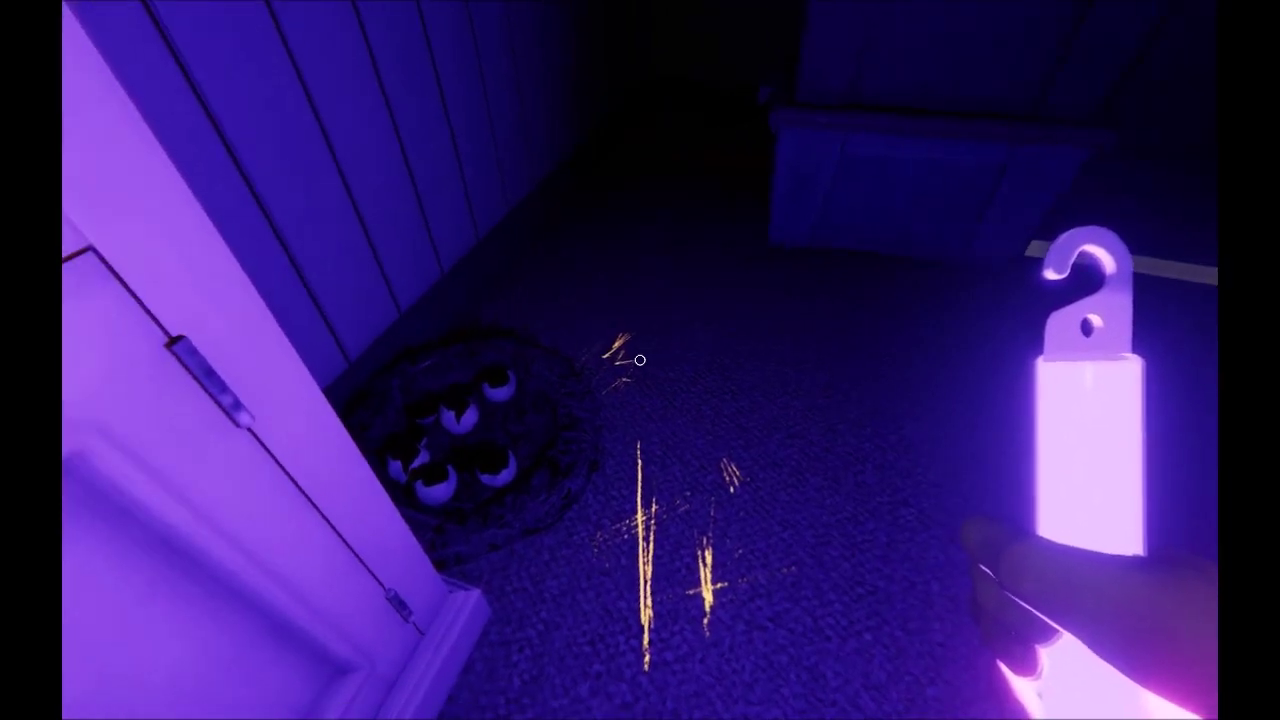
key("f")
key("g")
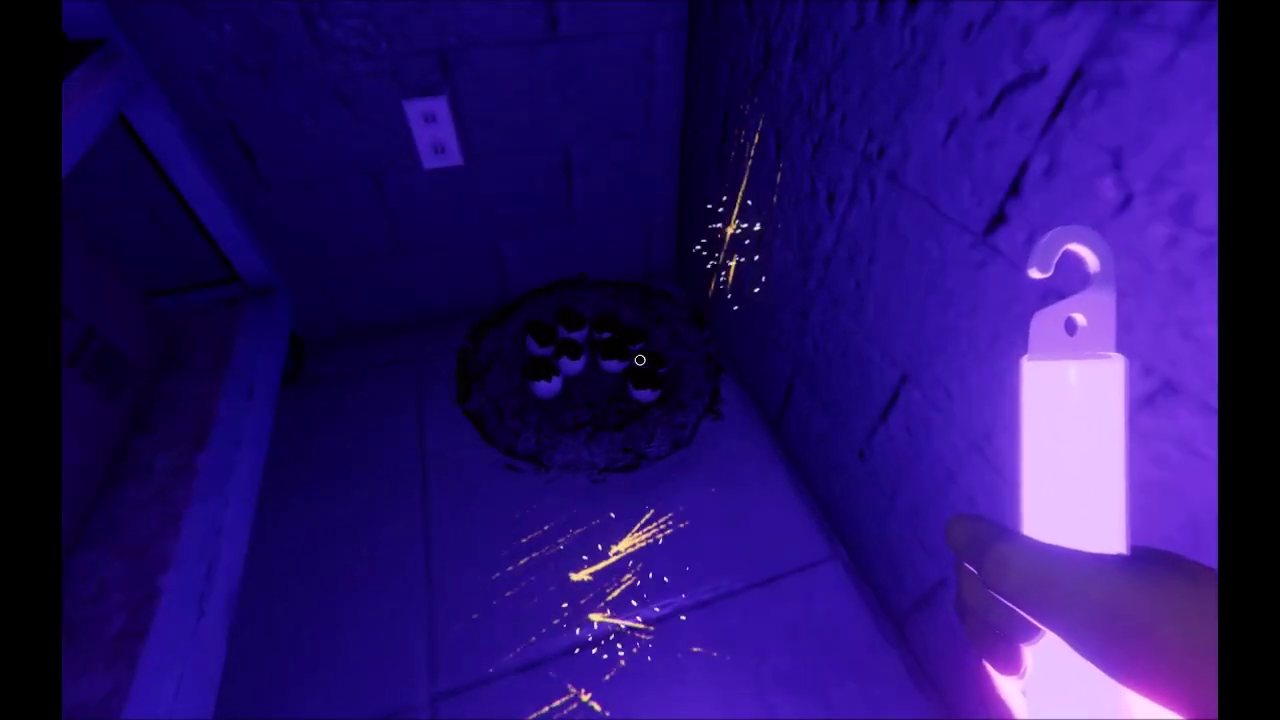
left_click(640, 360)
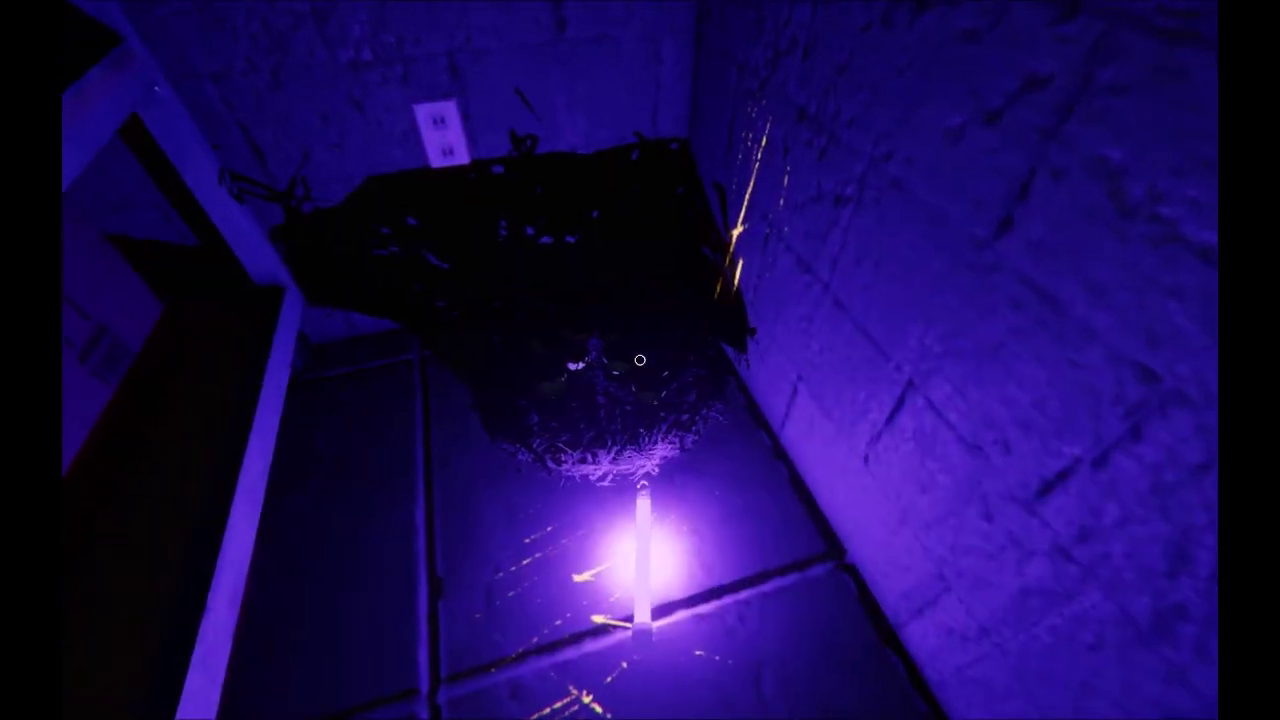
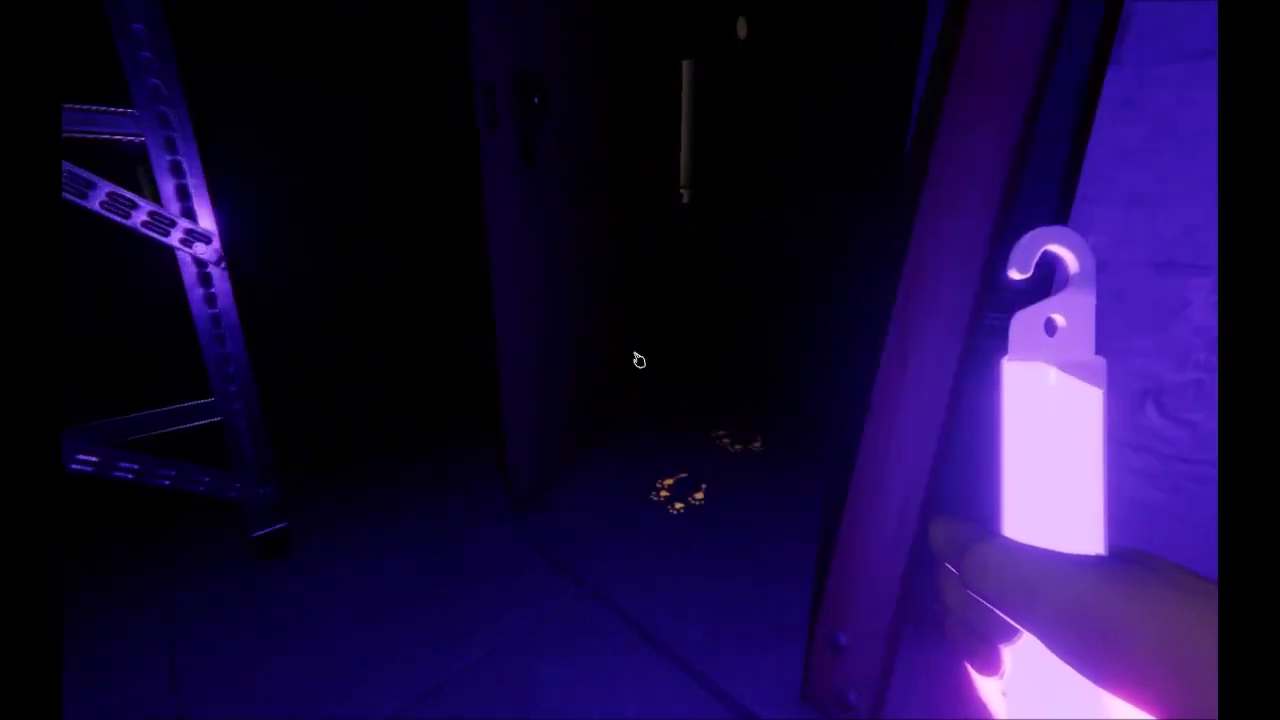
key("w")
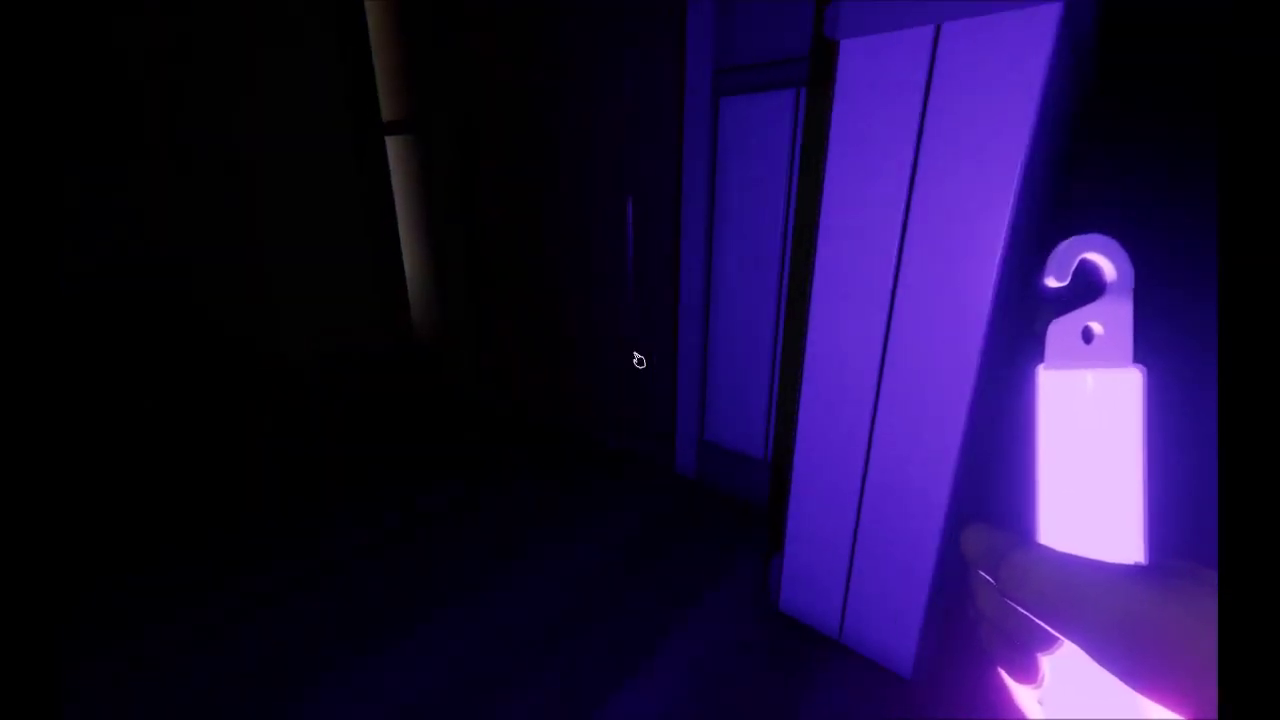
key("w")
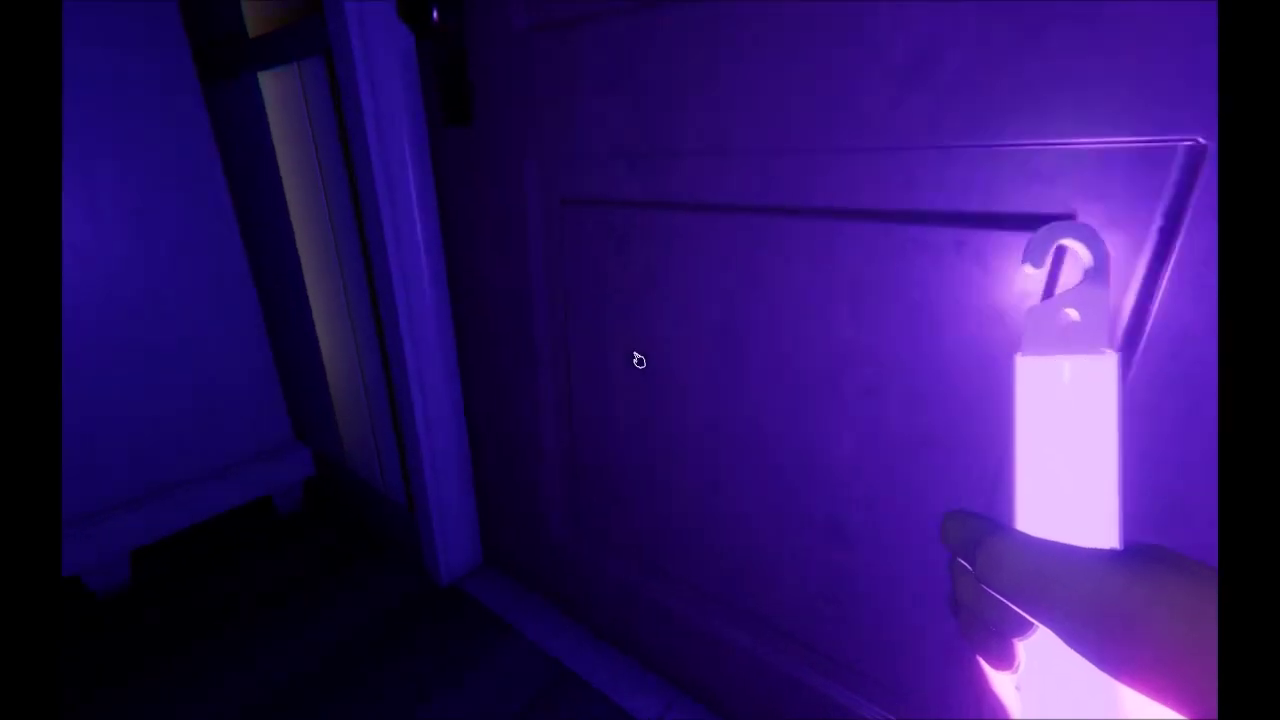
key("w")
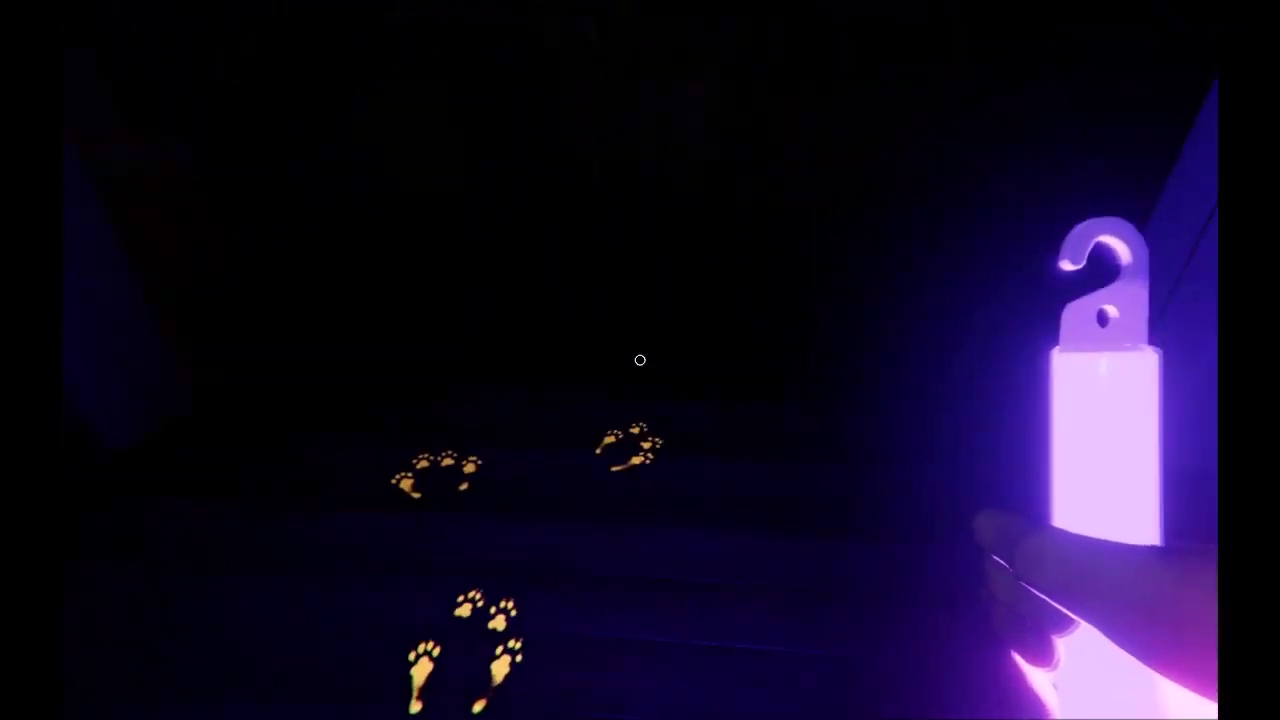
key("w")
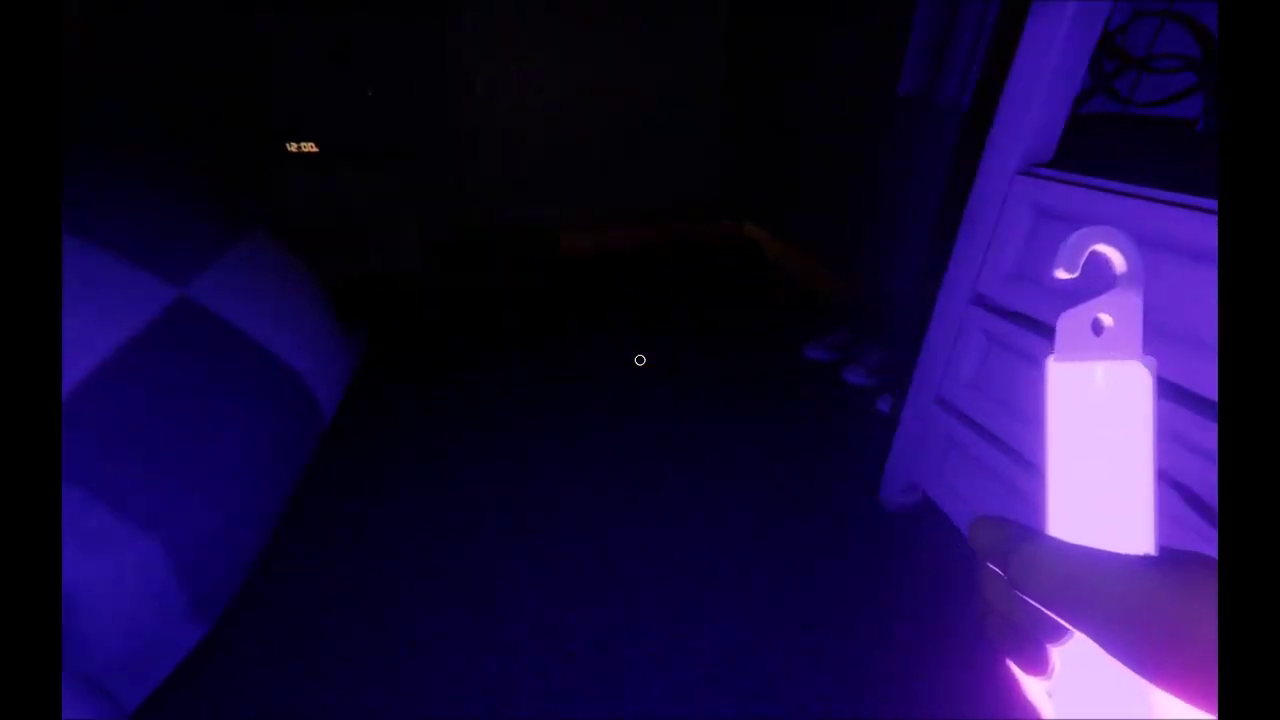
key("w")
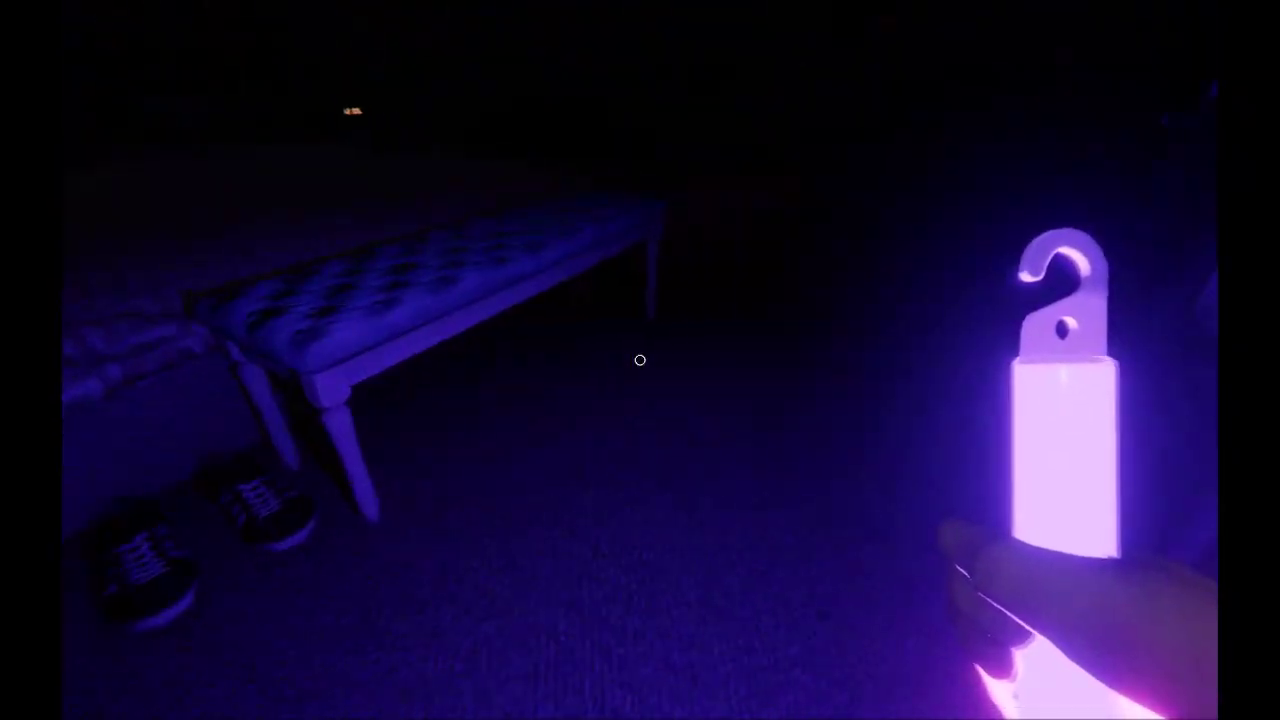
key("w")
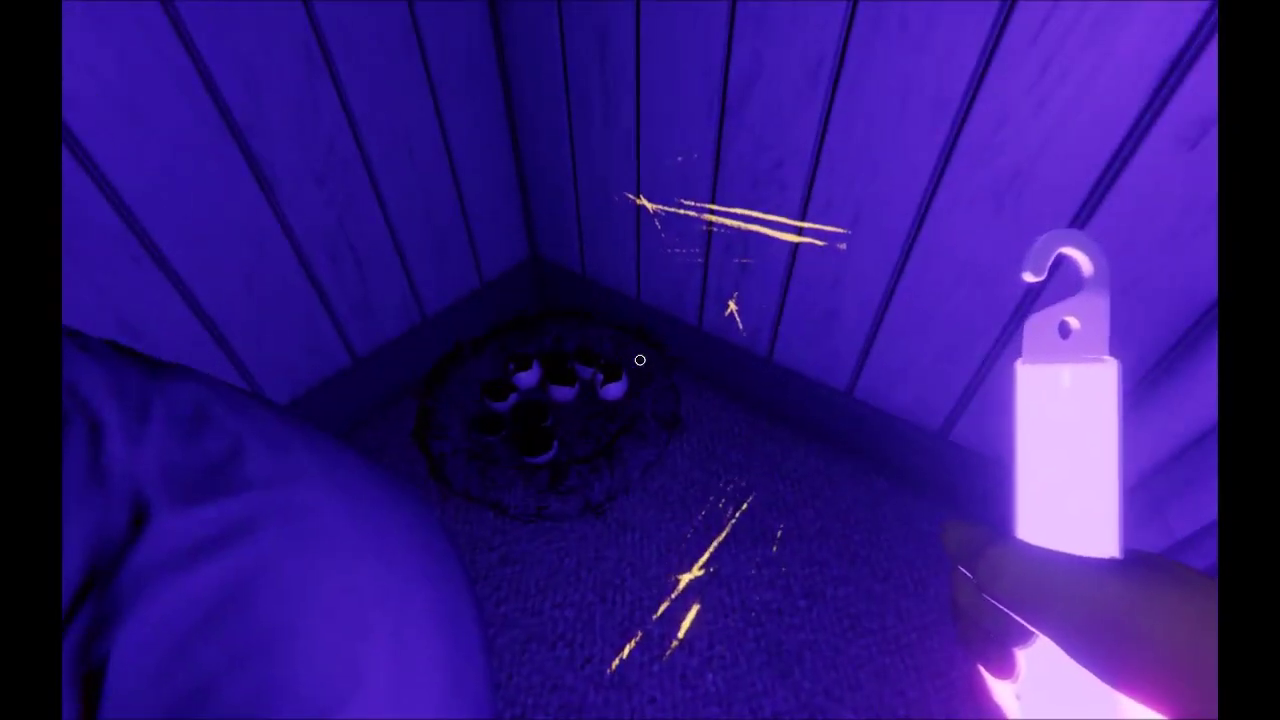
key("g")
key("q")
key("q")
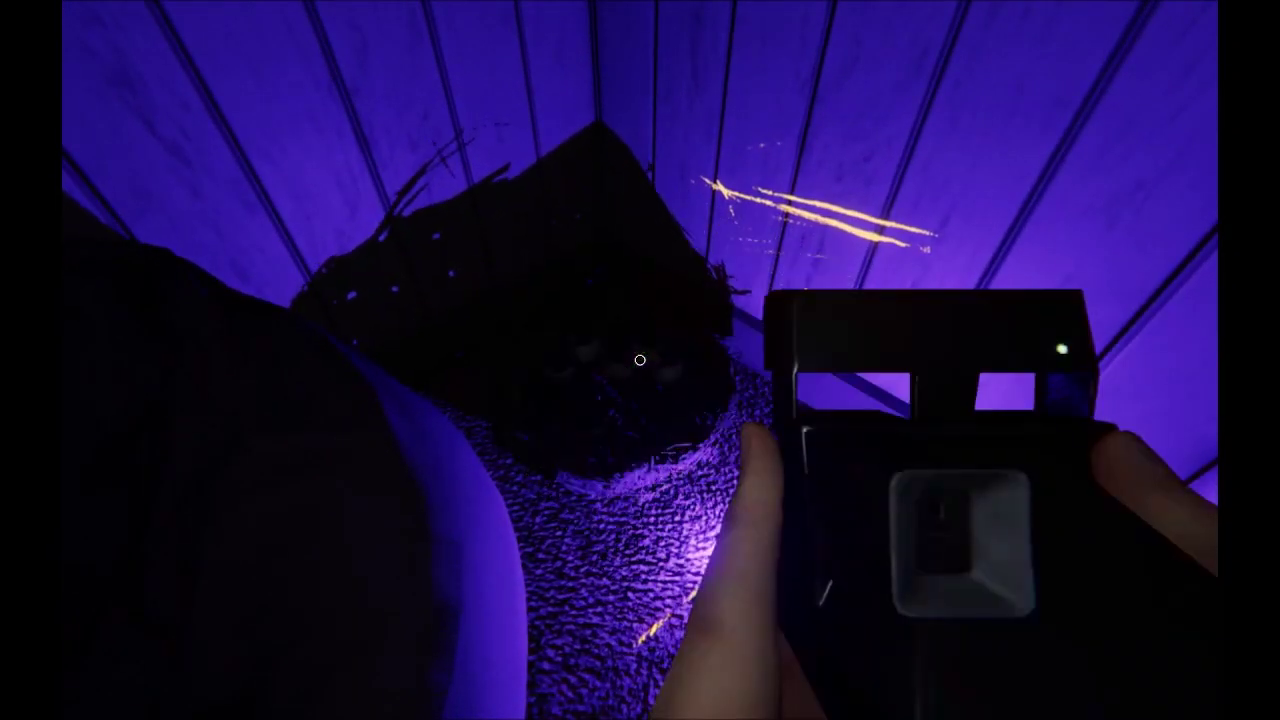
left_click(640, 360)
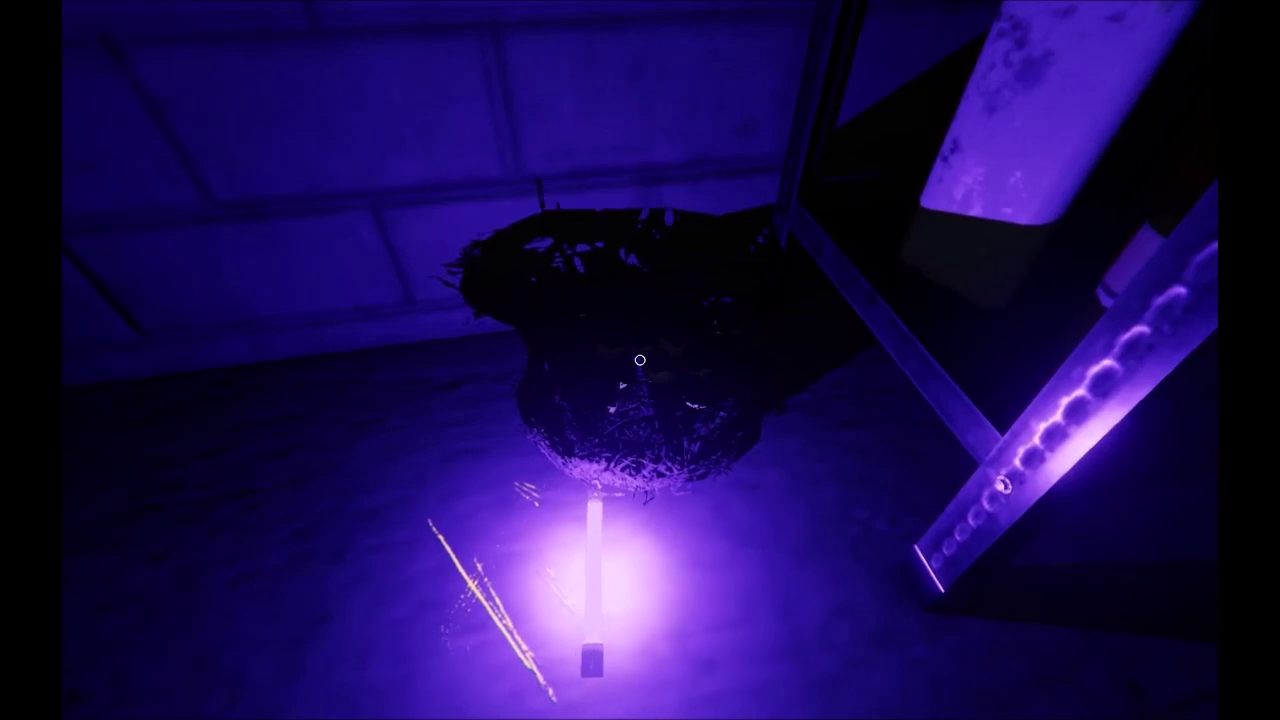
key("q")
key("q")
key("q")
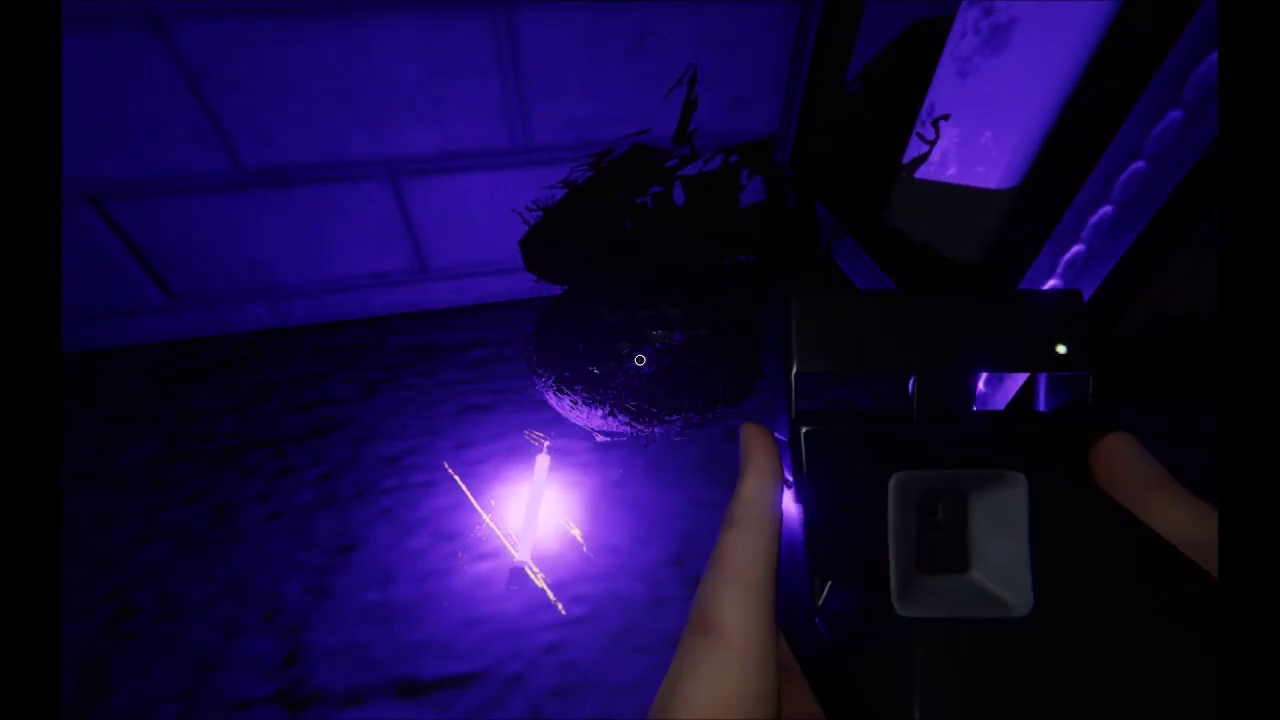
left_click(640, 360)
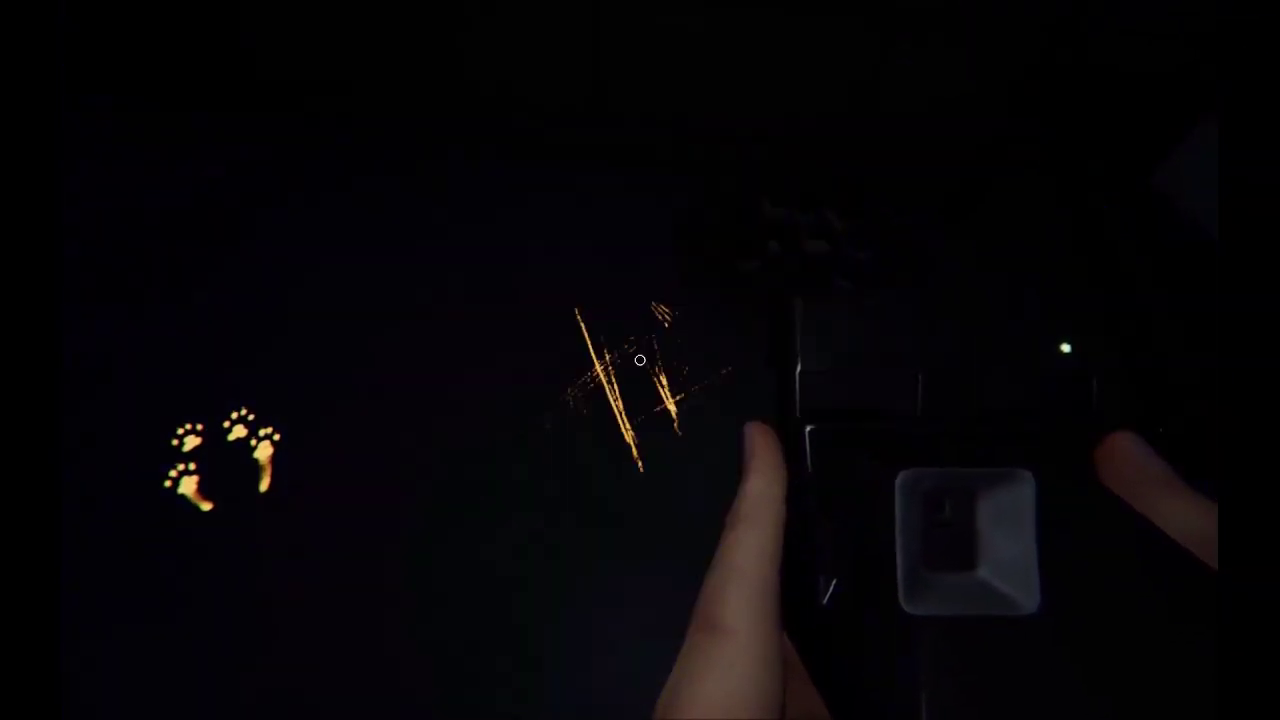
key("q")
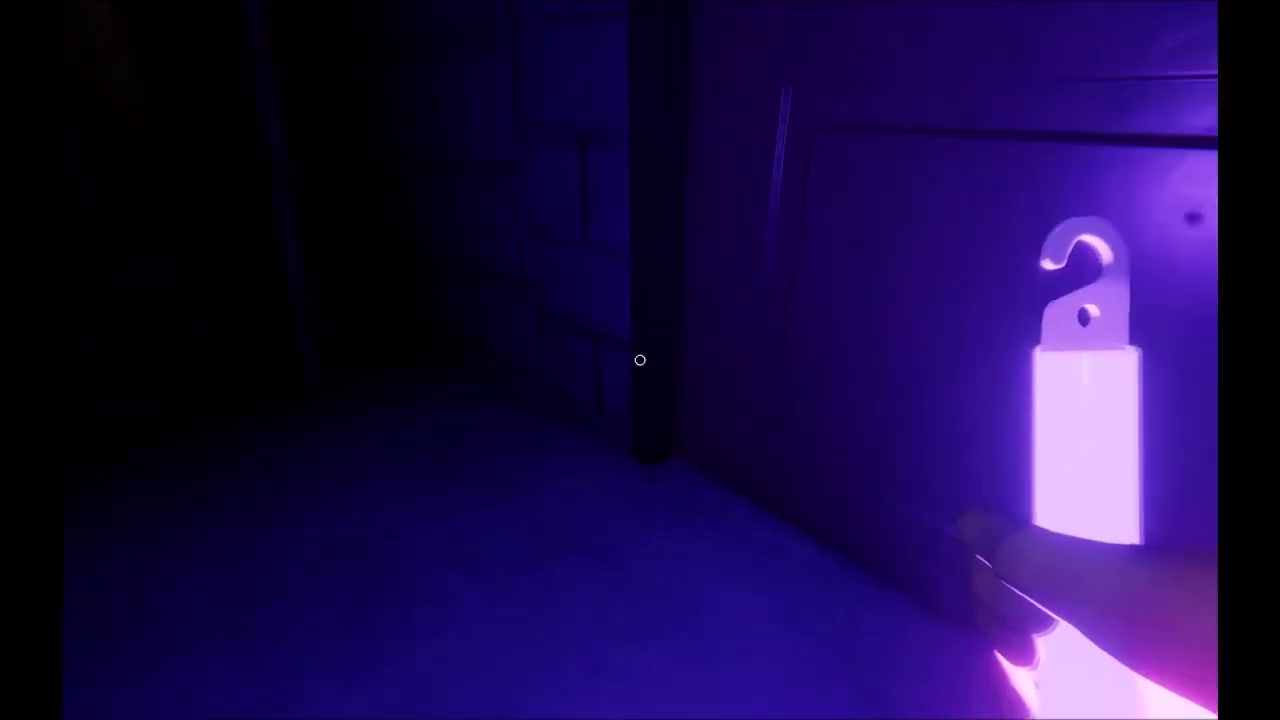
key("q")
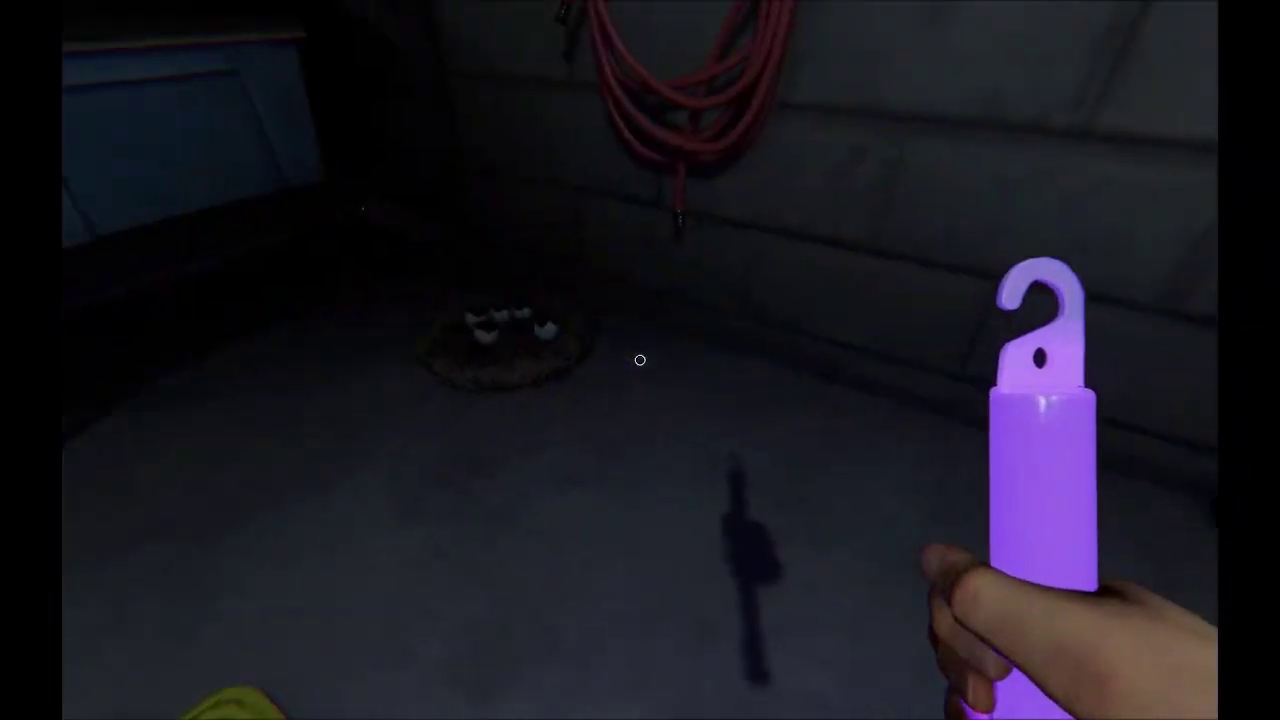
key("q")
key("q")
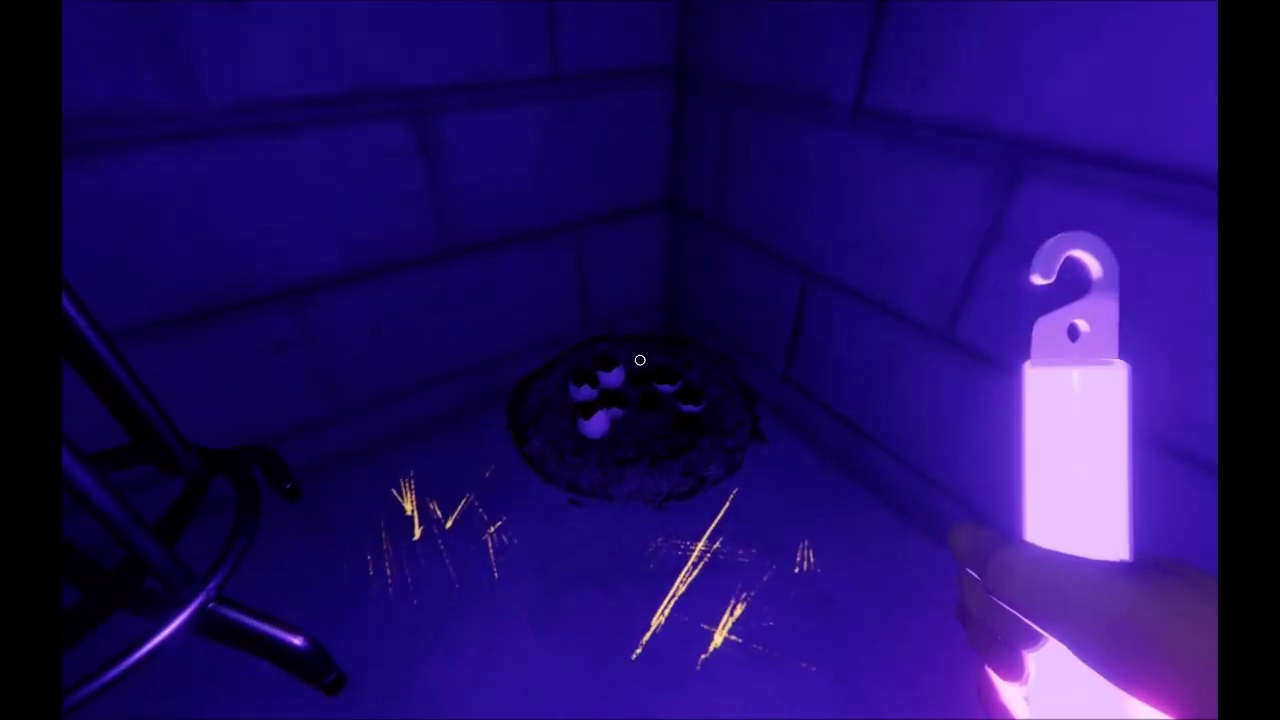
key("g")
key("q")
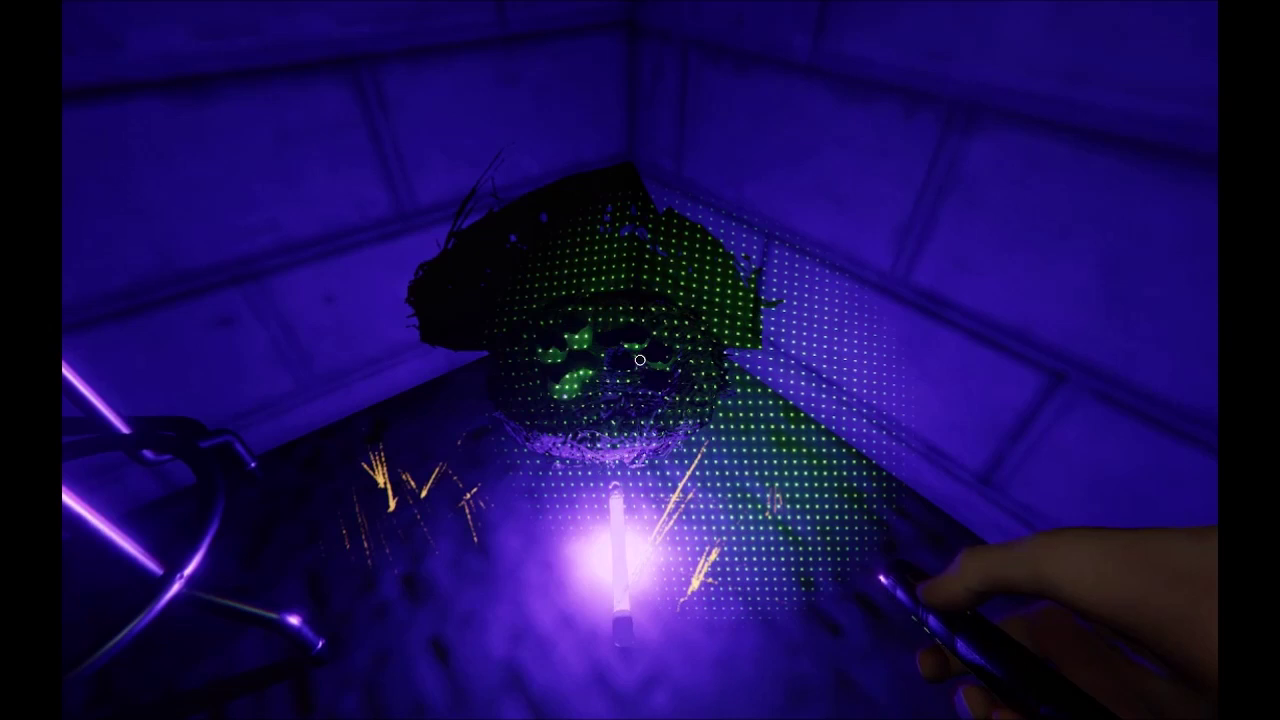
key("q")
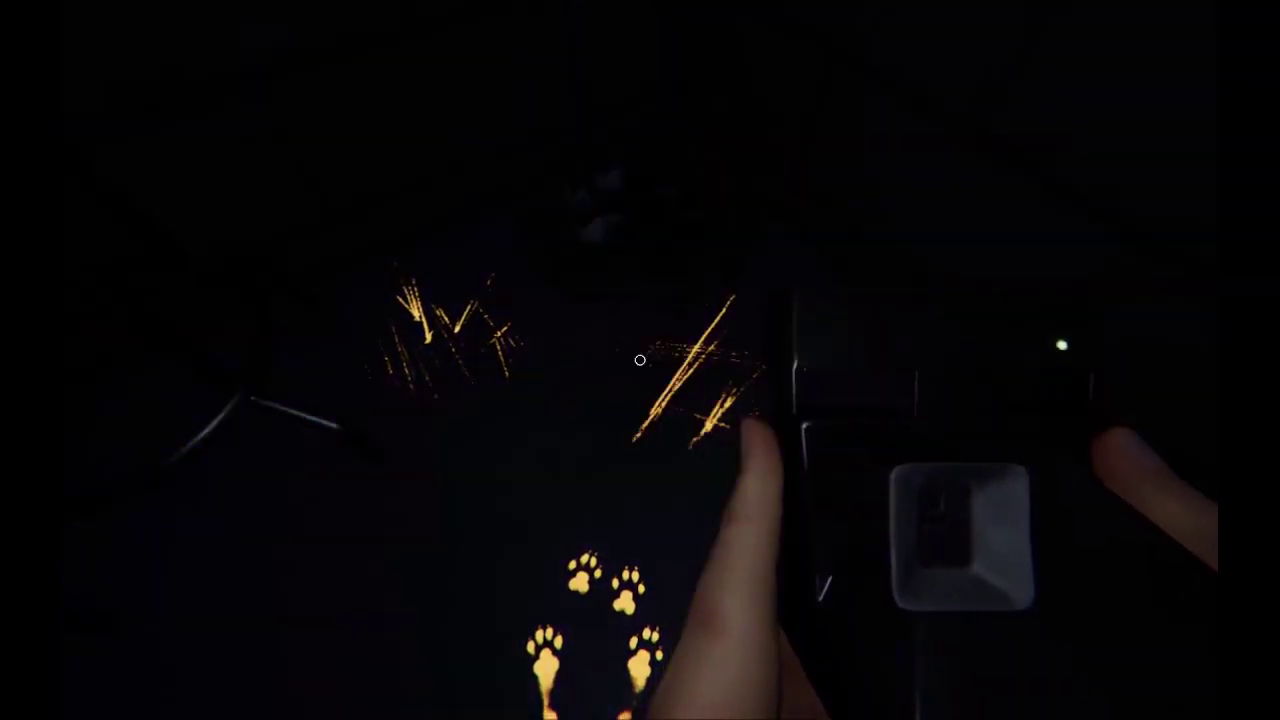
key("q")
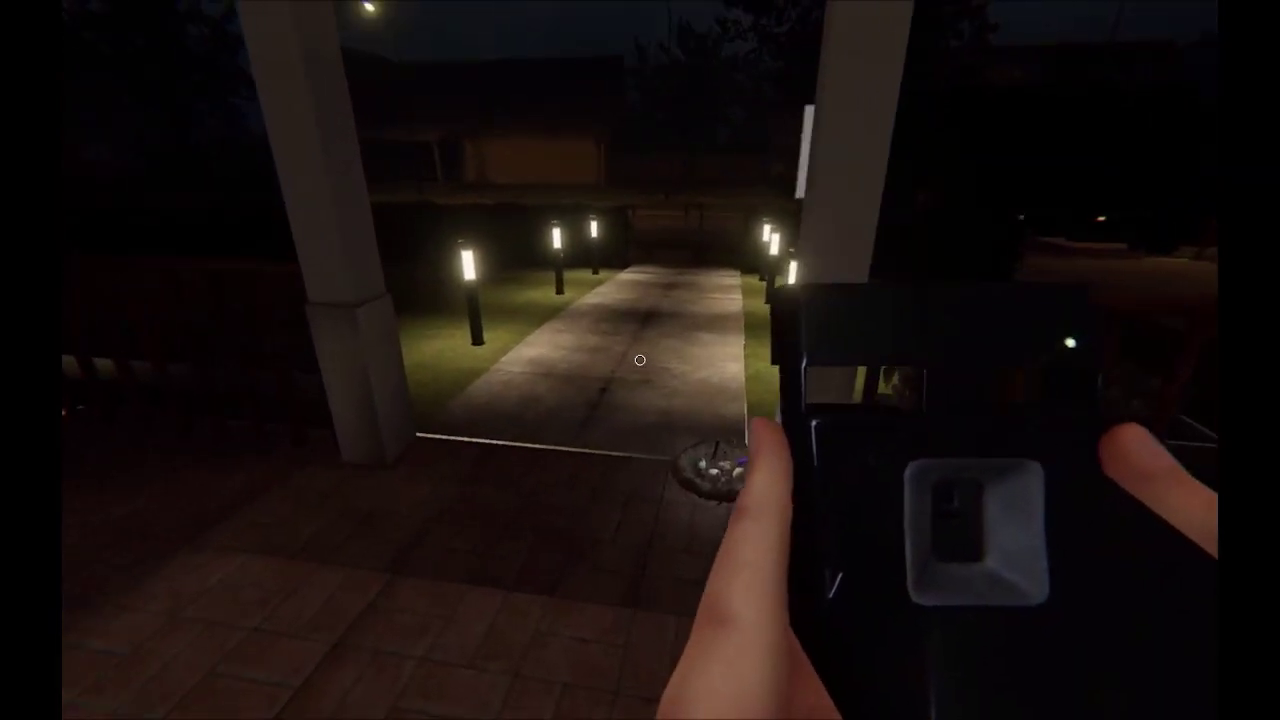
key("w")
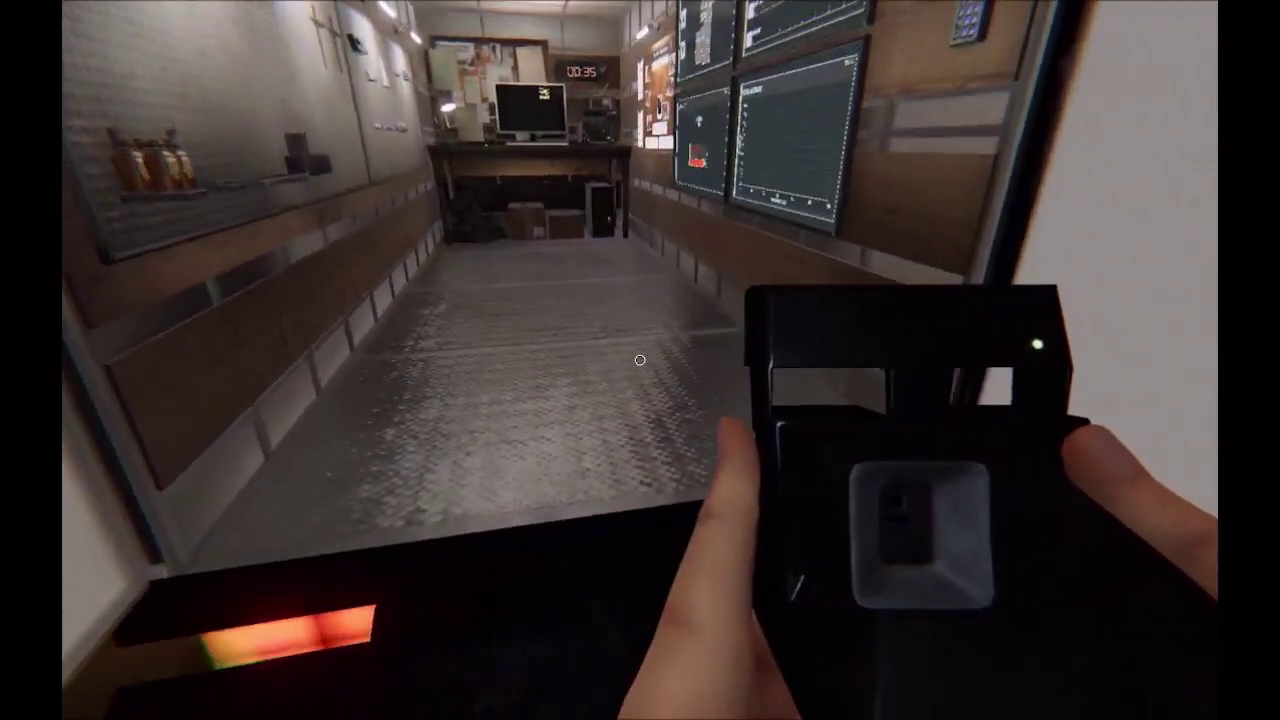
key("w")
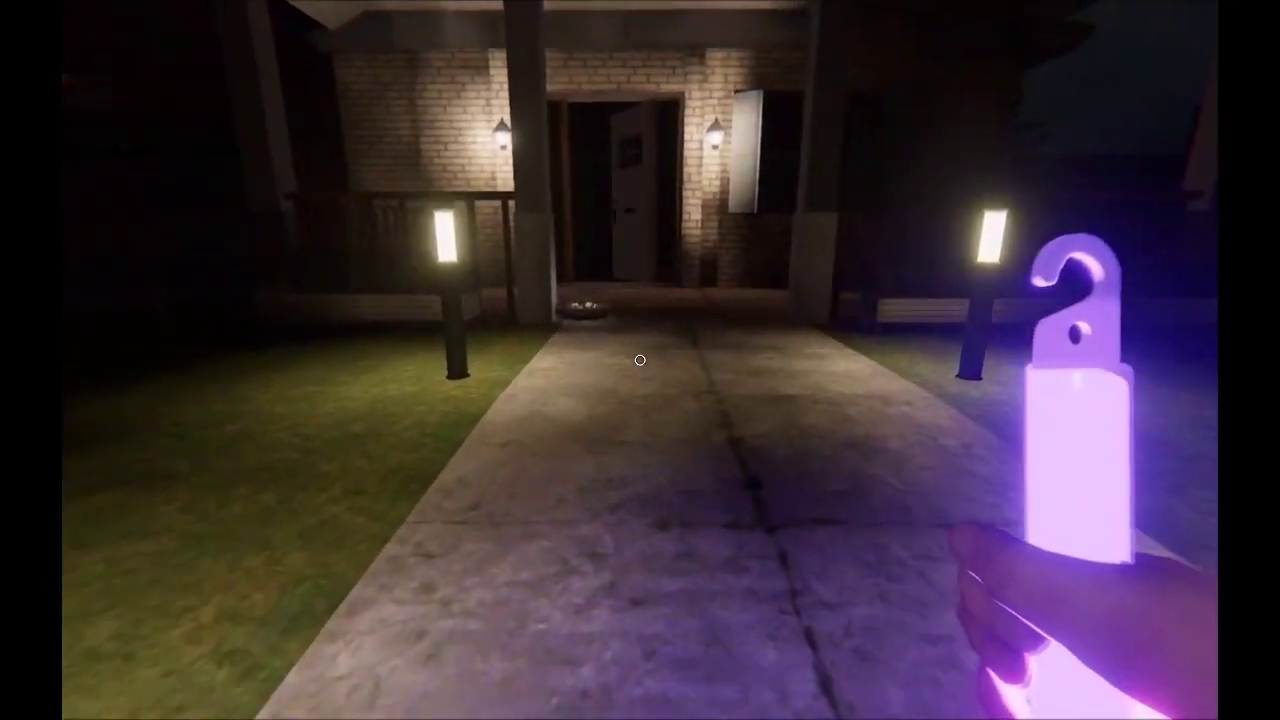
key("w")
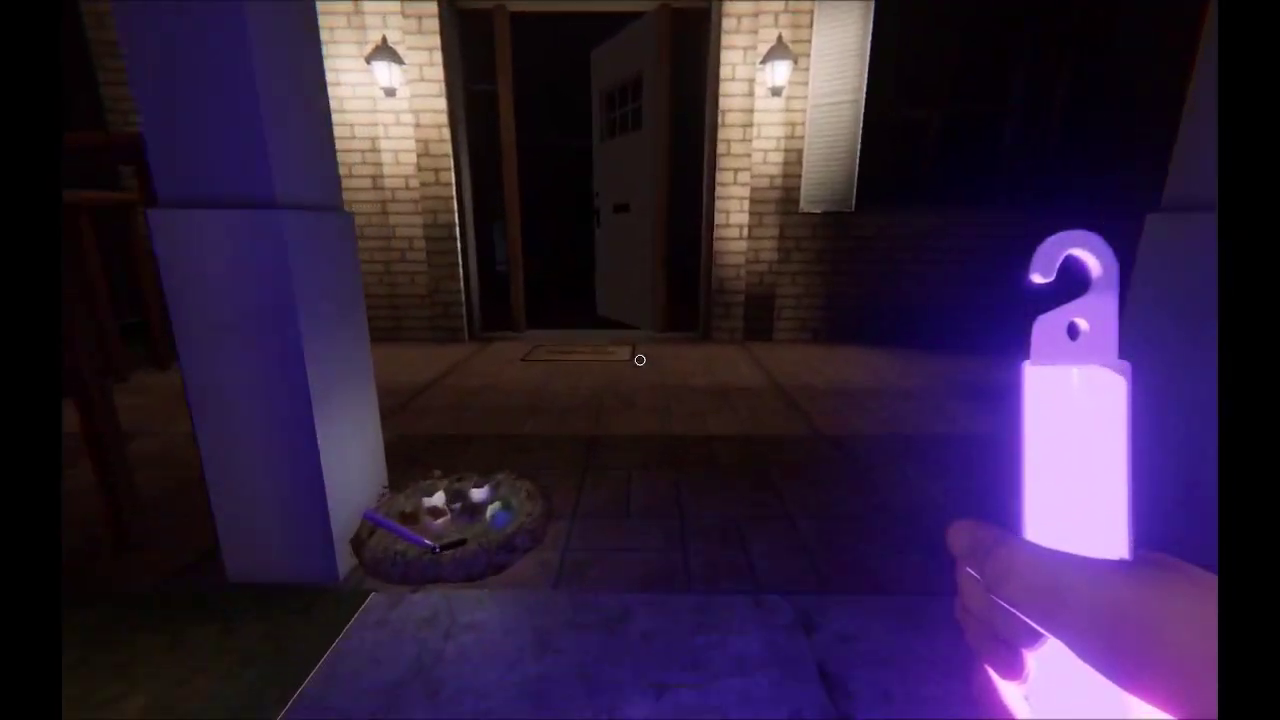
key("w")
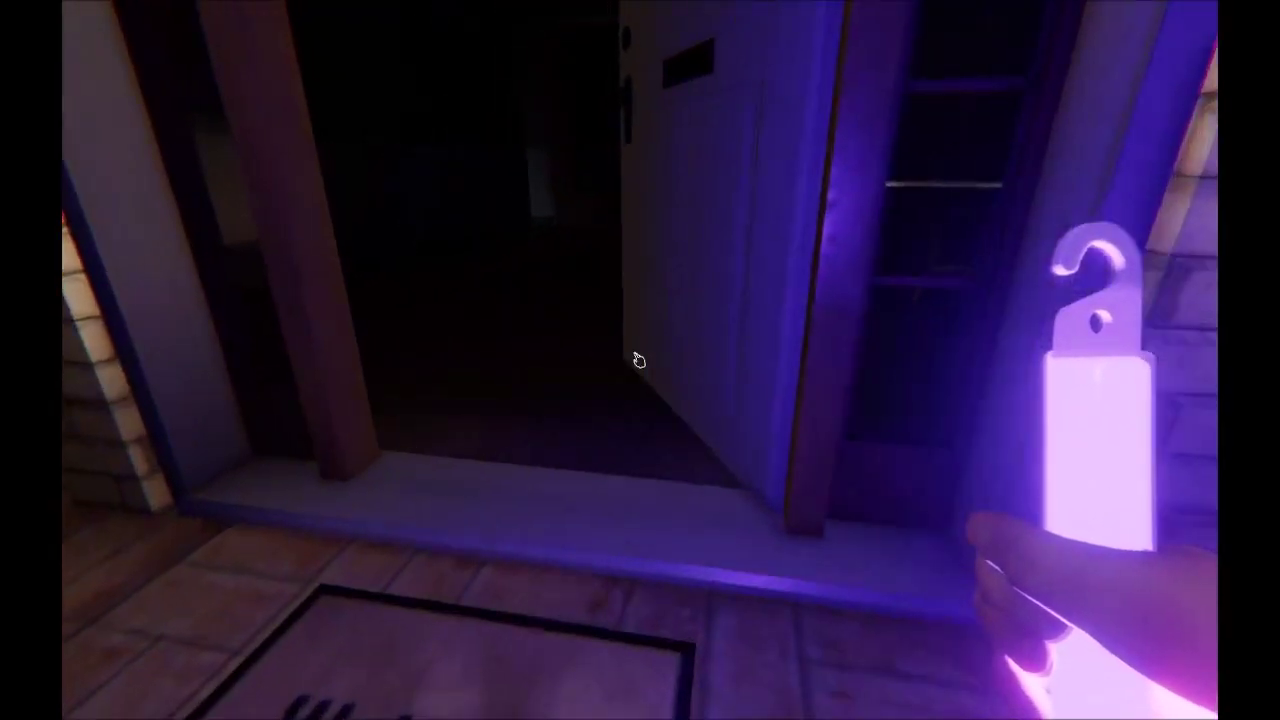
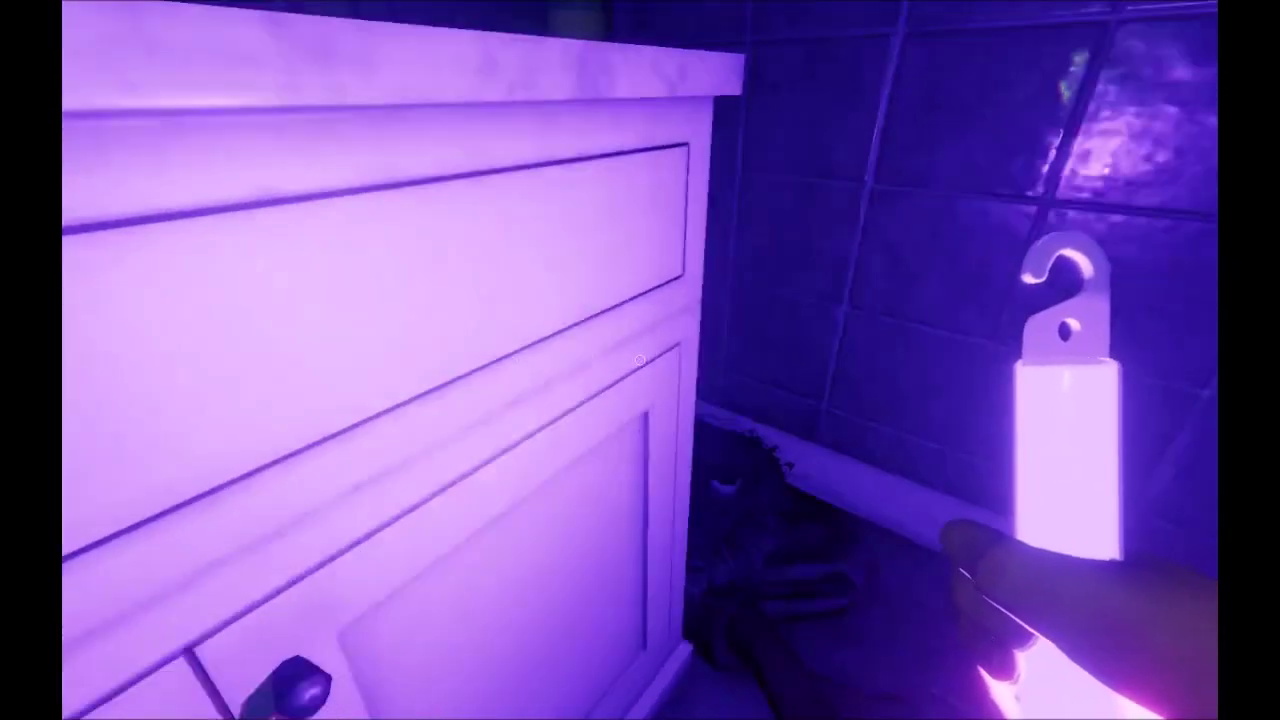
key("q")
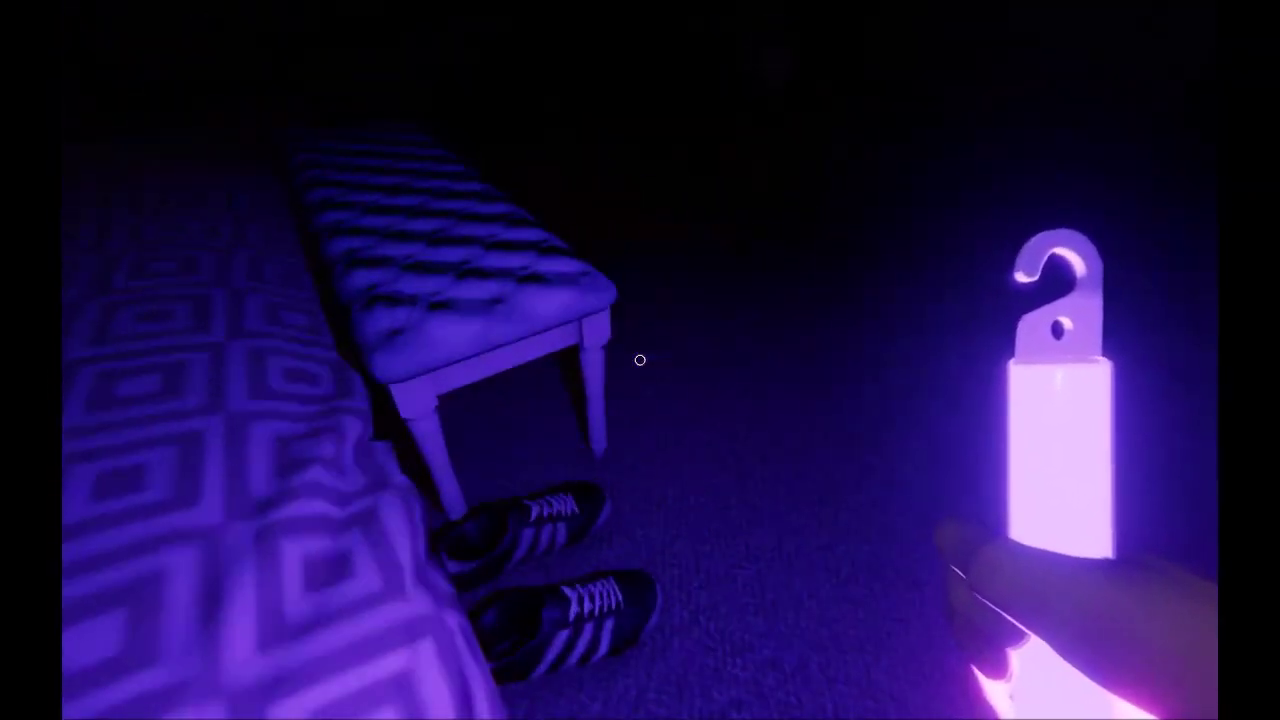
key("w")
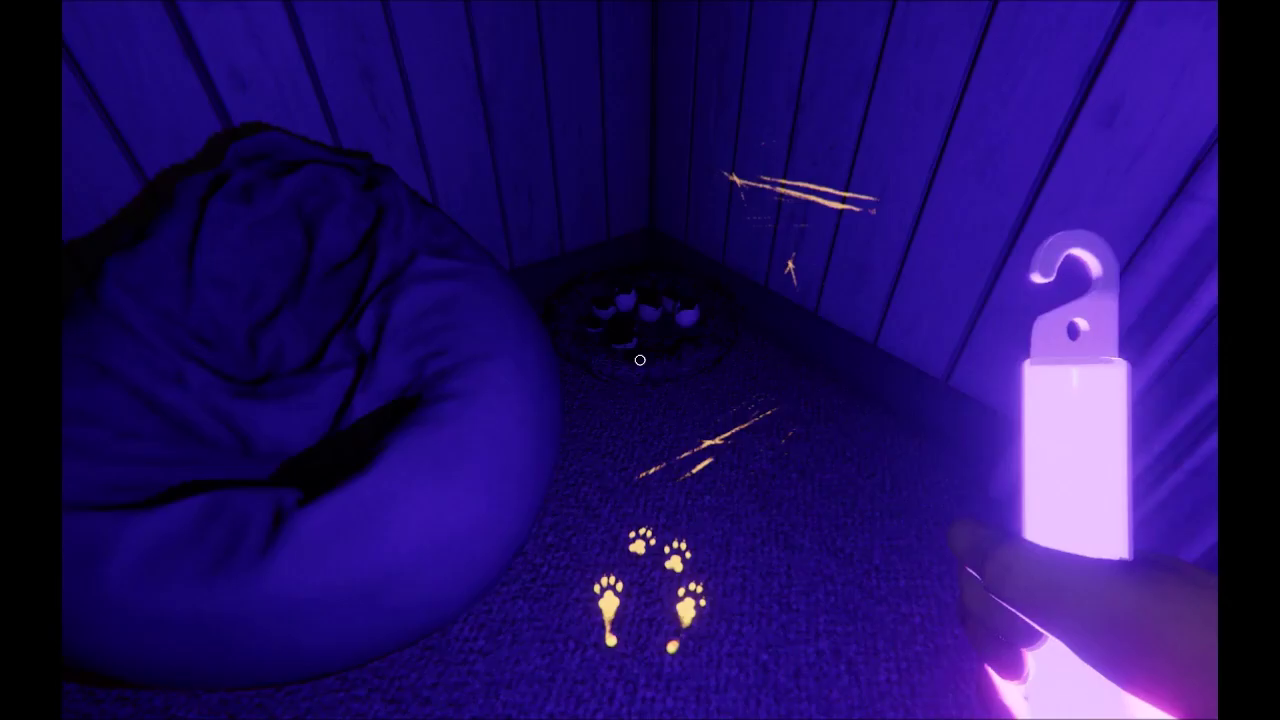
key("Tab")
left_click(610, 55)
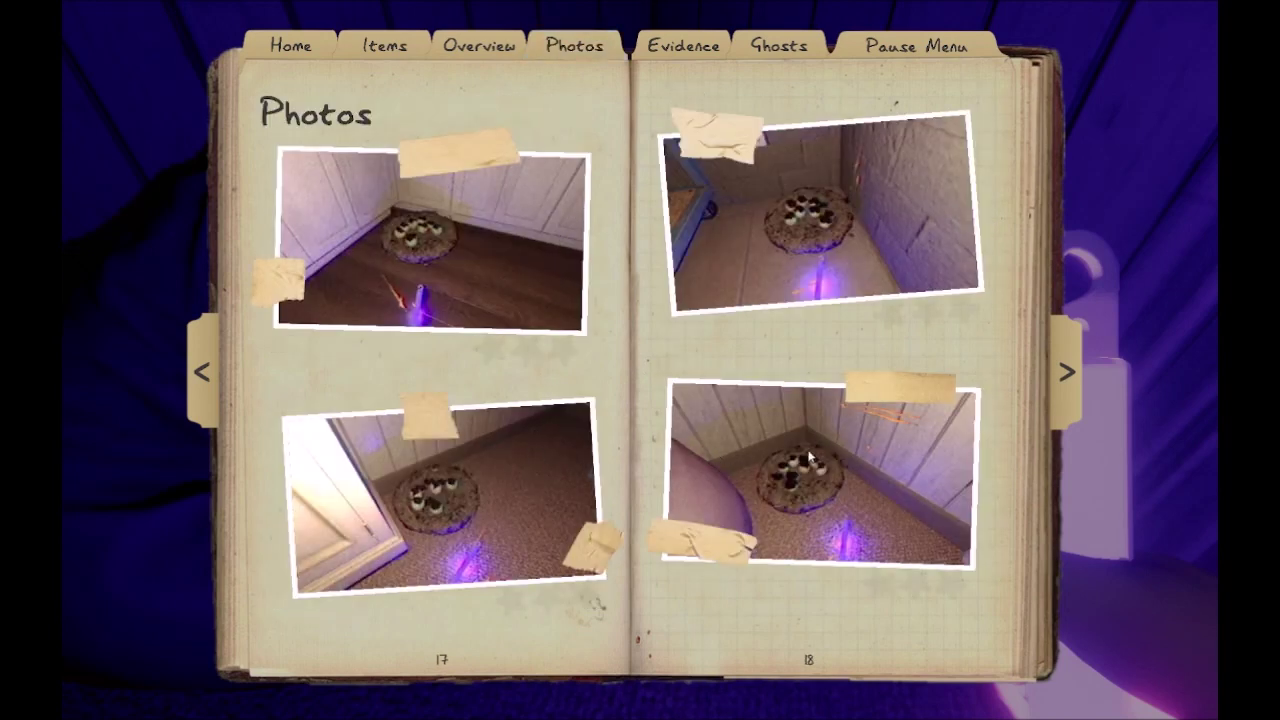
left_click(1069, 373)
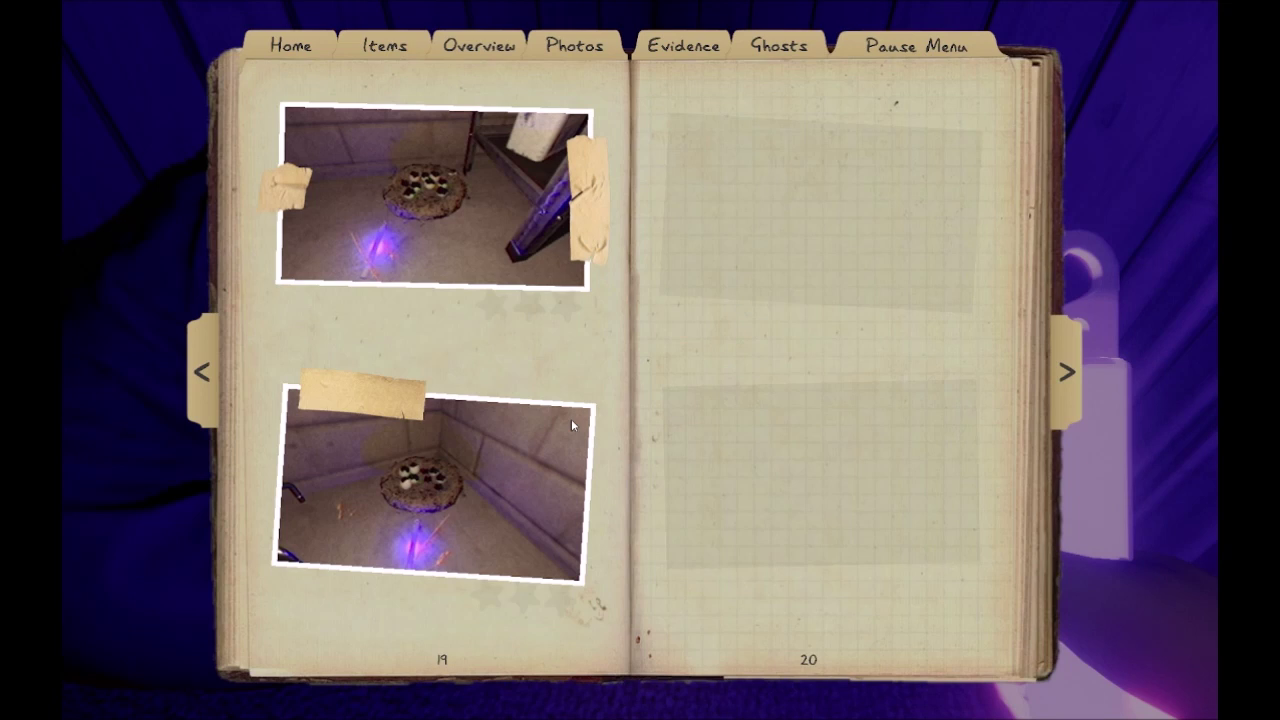
key("j")
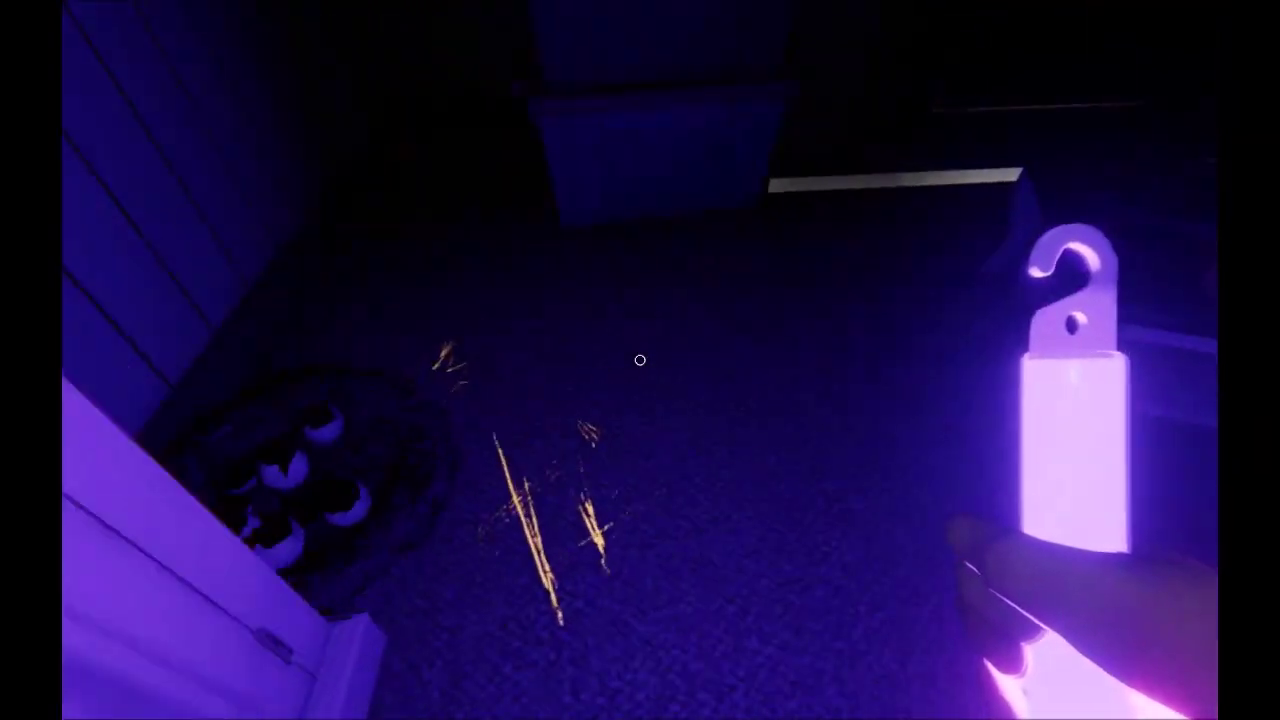
key("q")
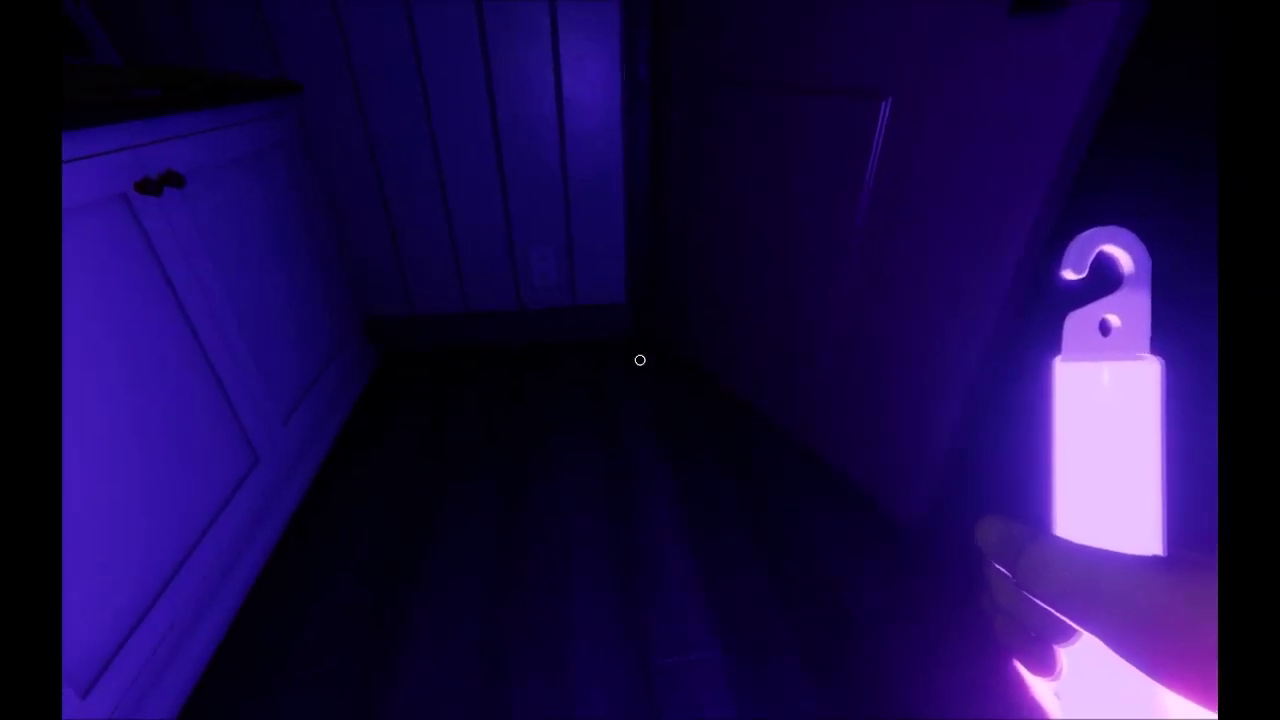
key("q")
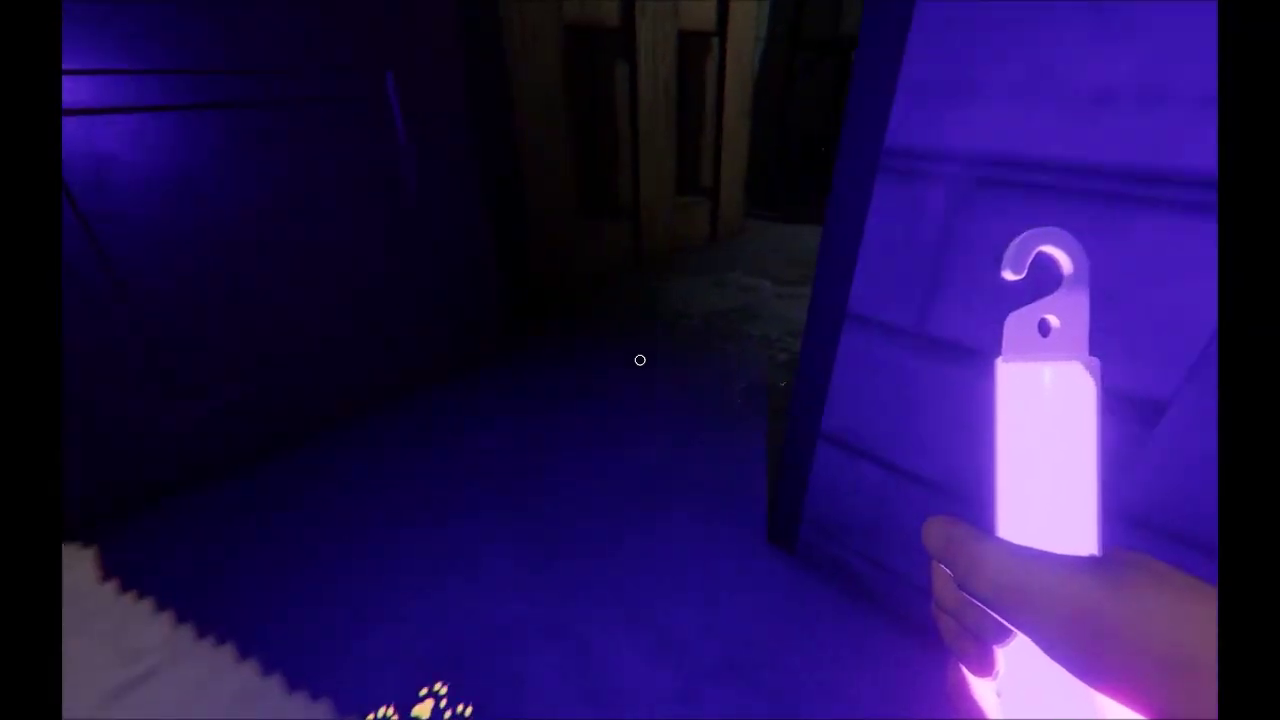
key("q")
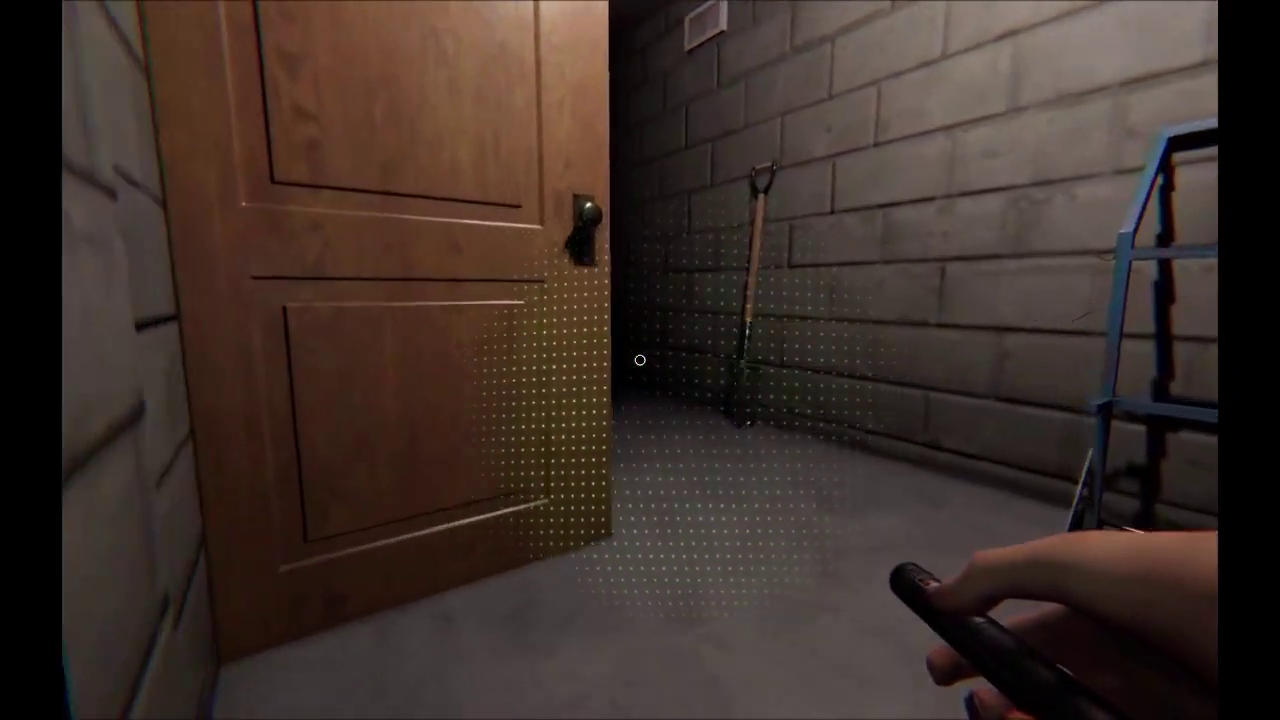
key("w")
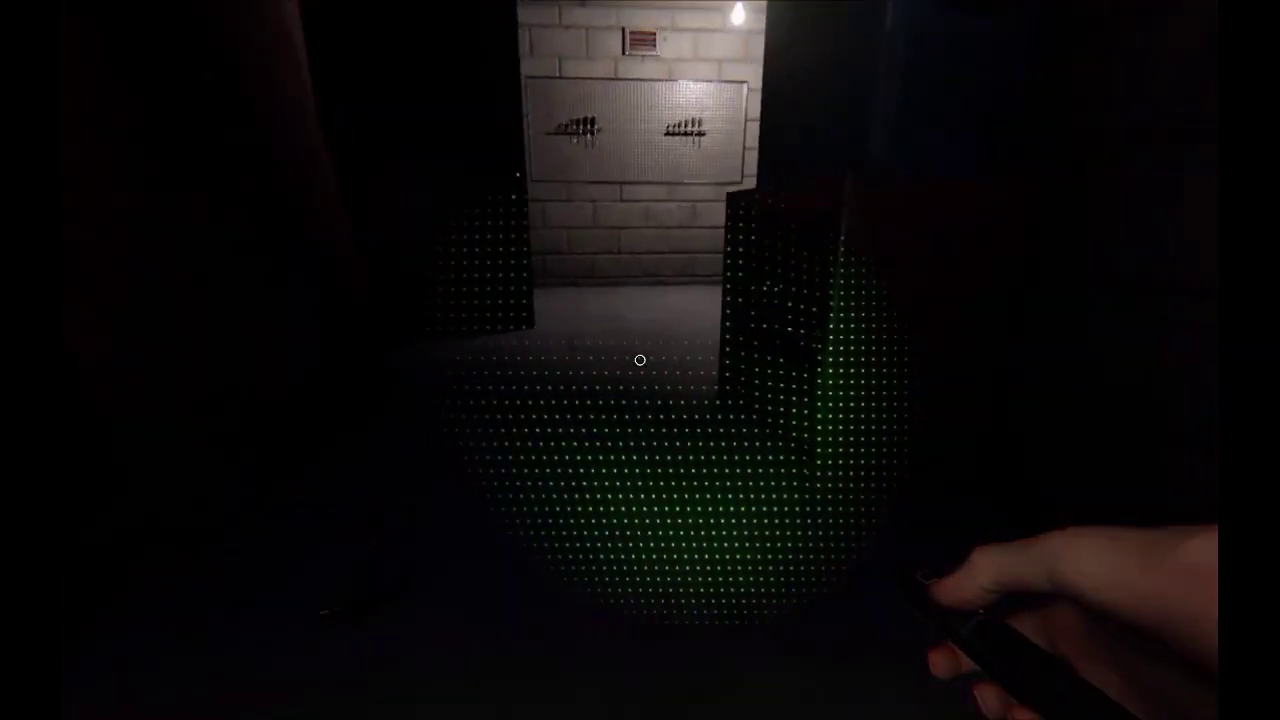
key("w")
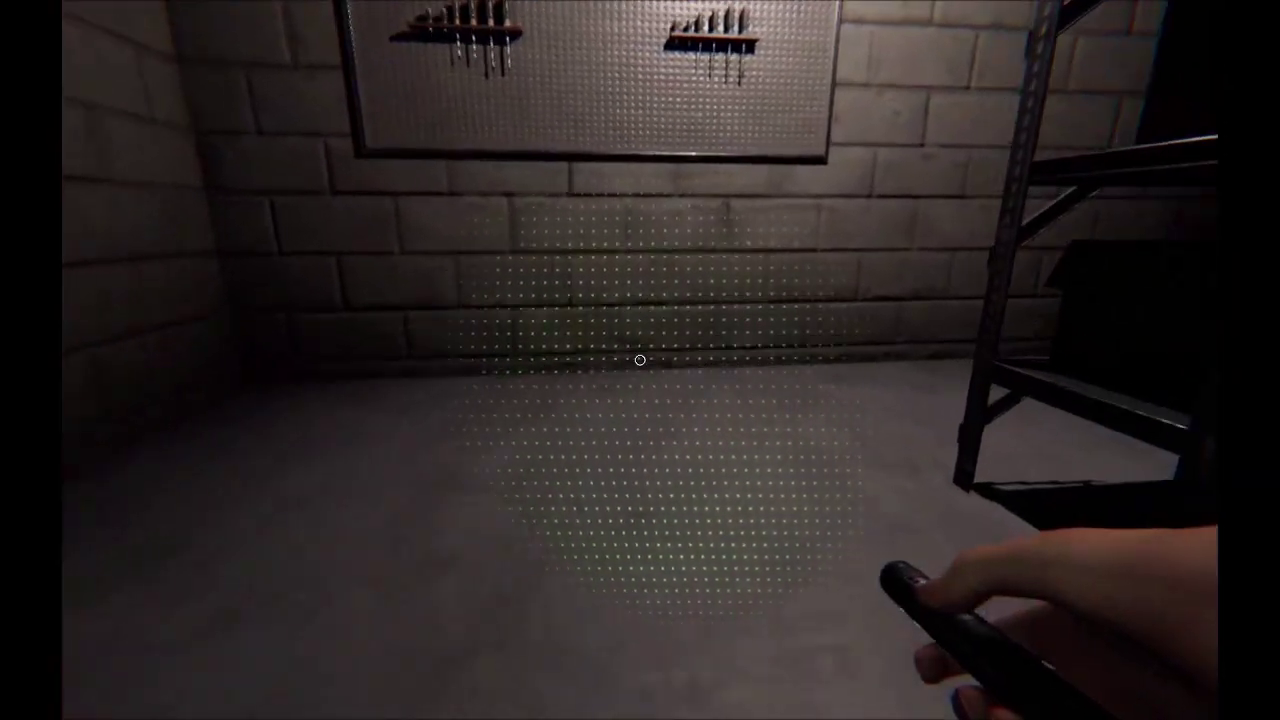
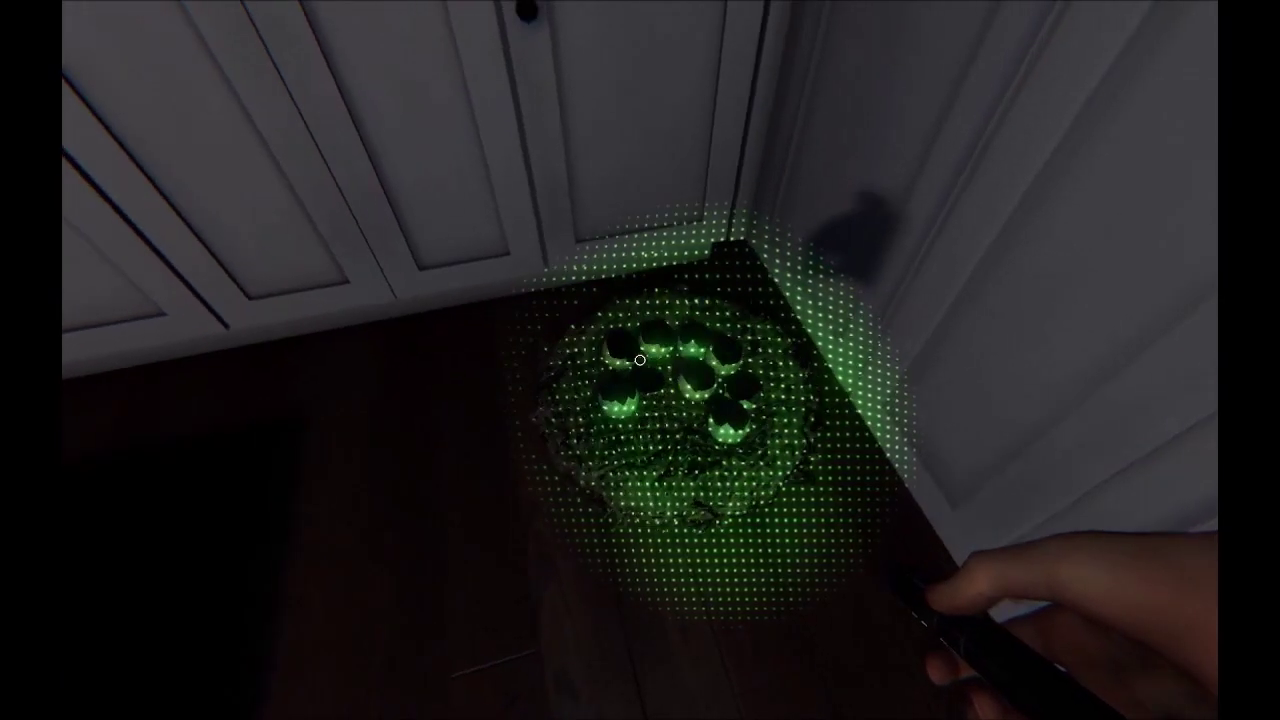
key("q")
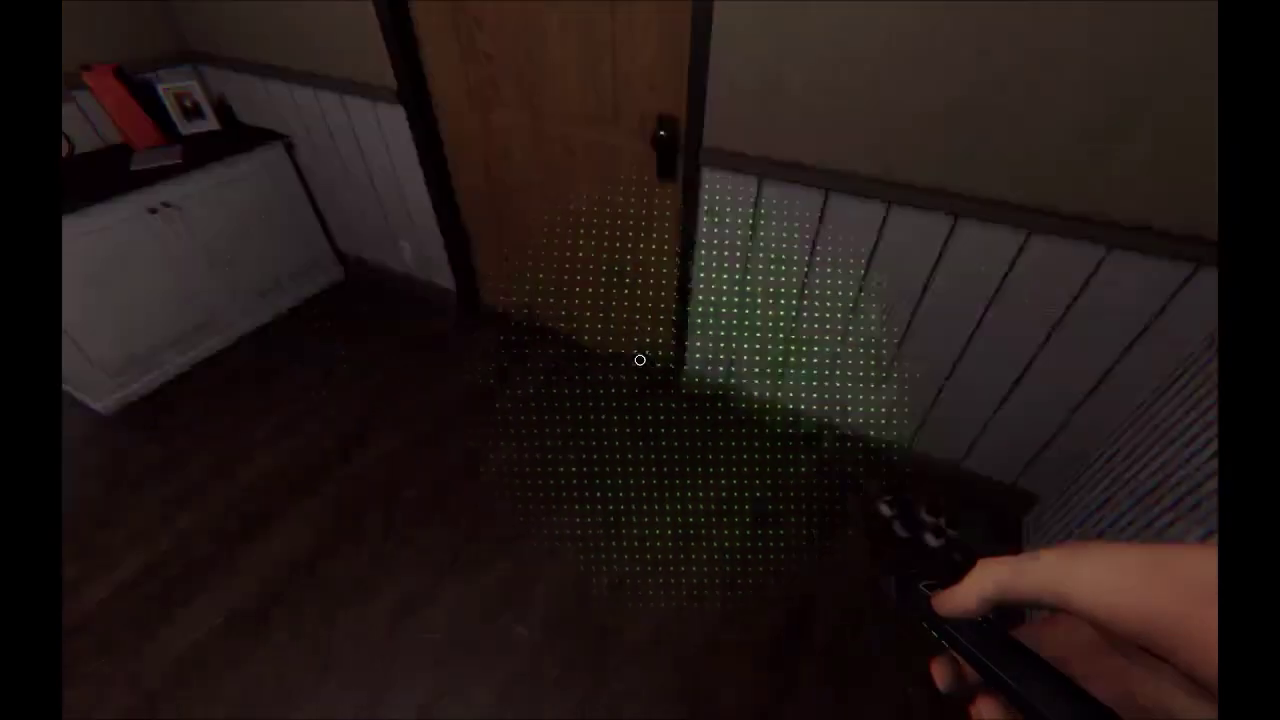
key("w")
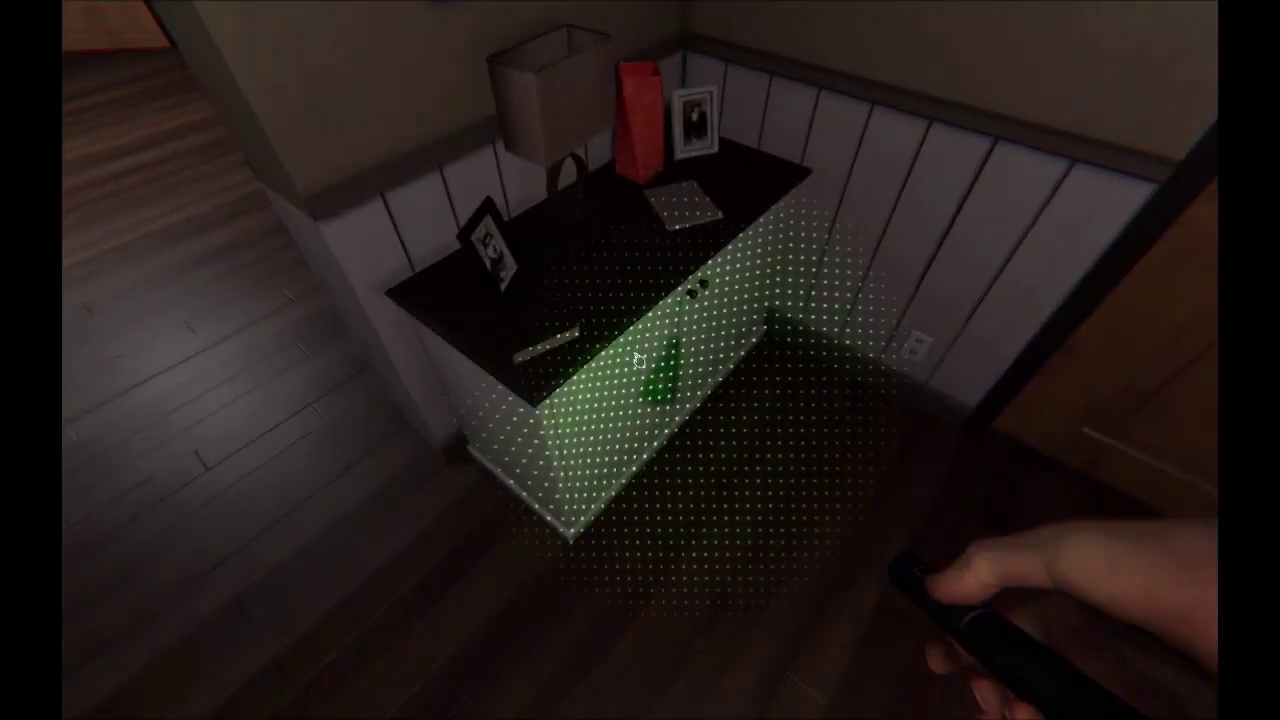
left_click(639, 360)
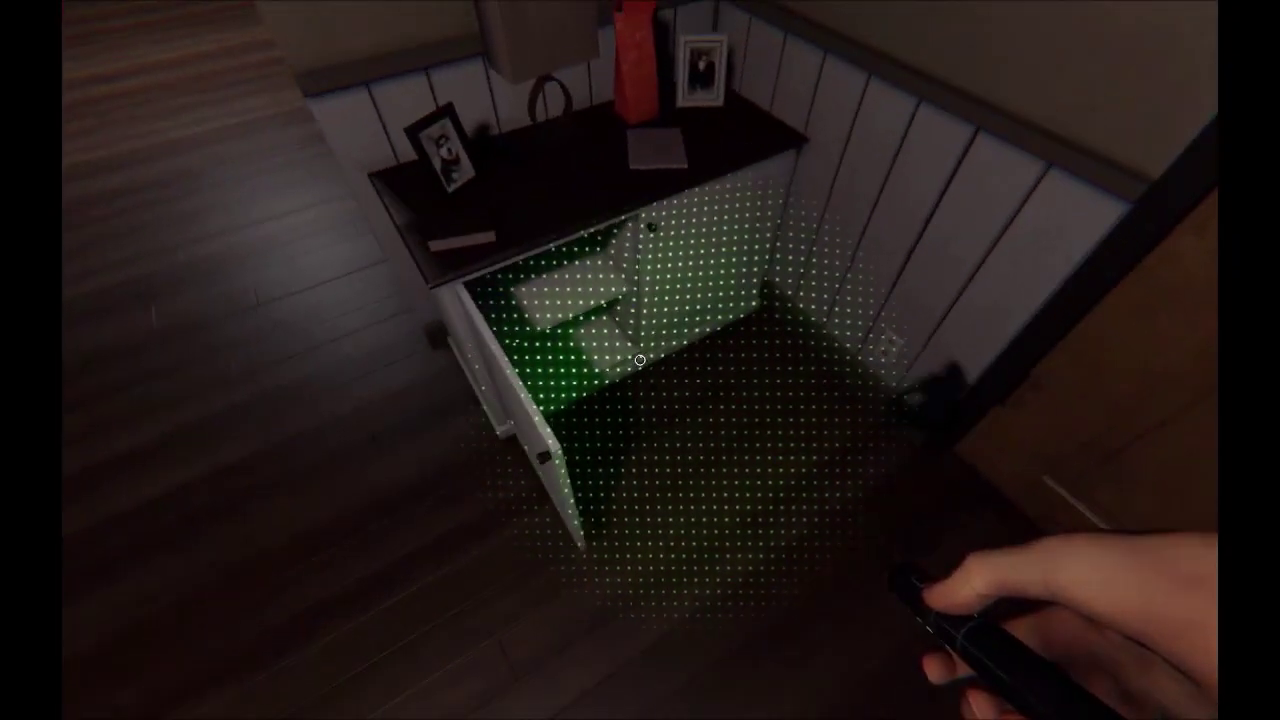
key("w")
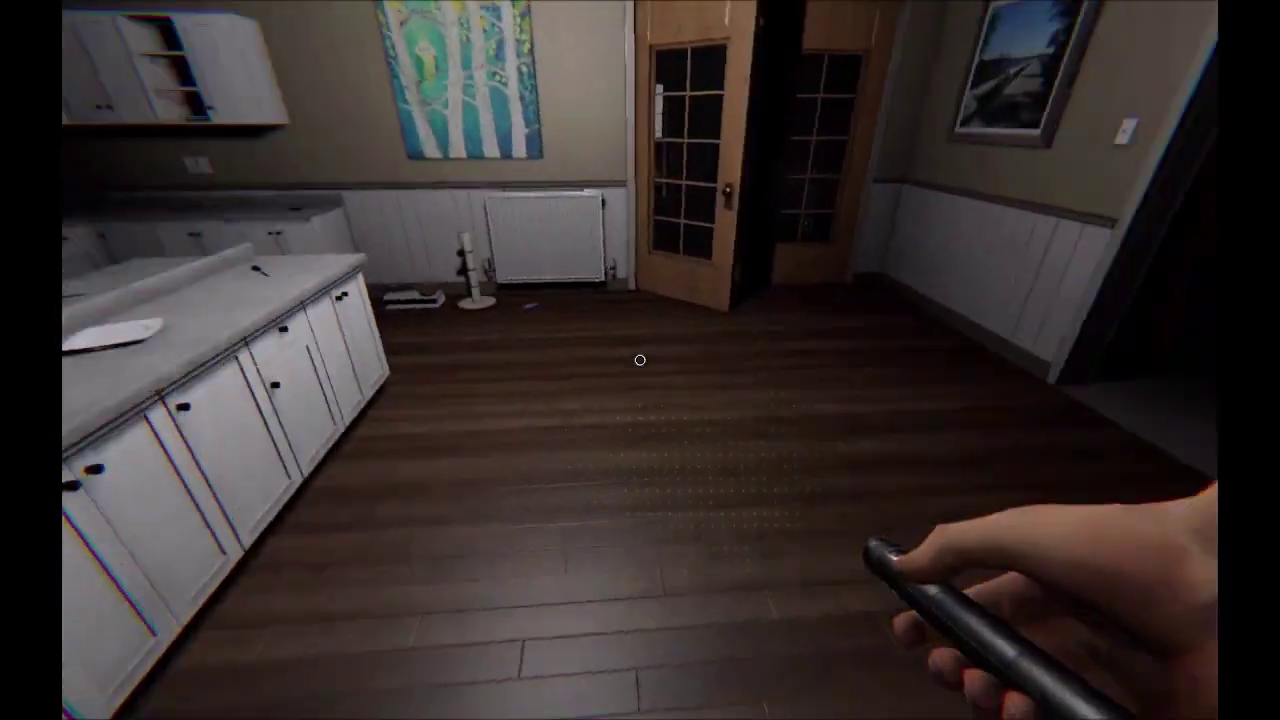
key("w")
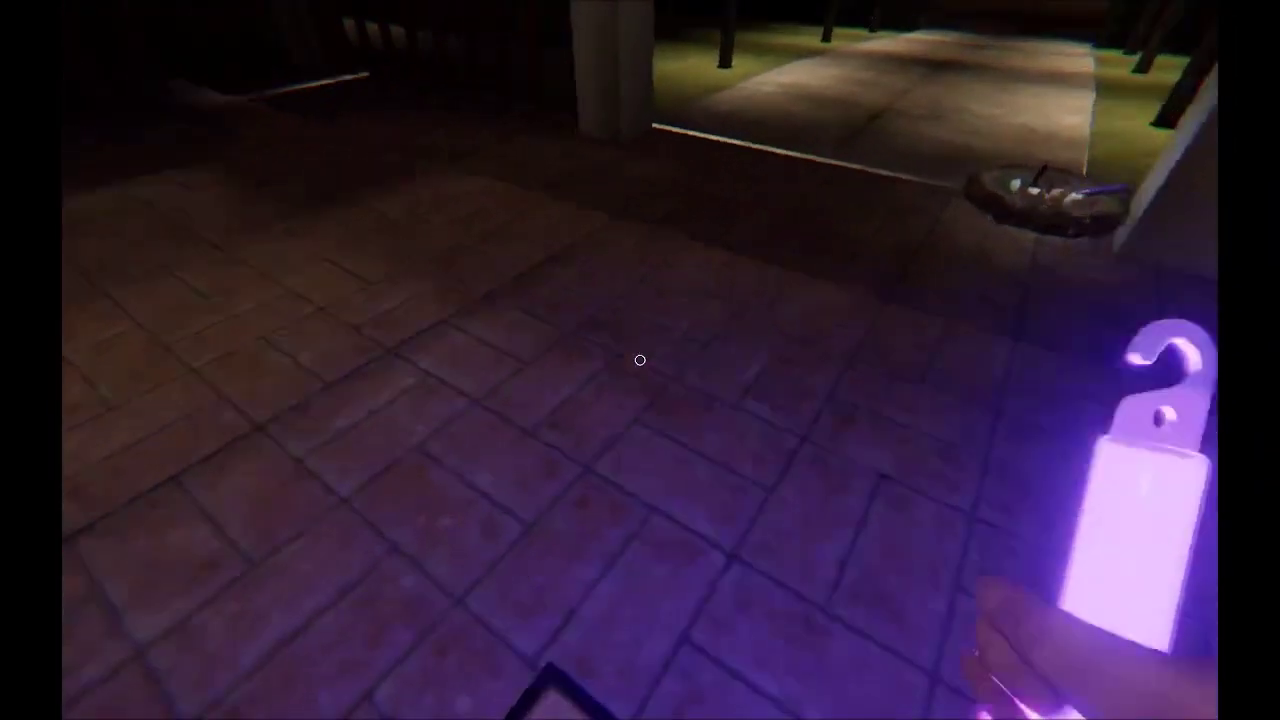
key("w")
key("w")
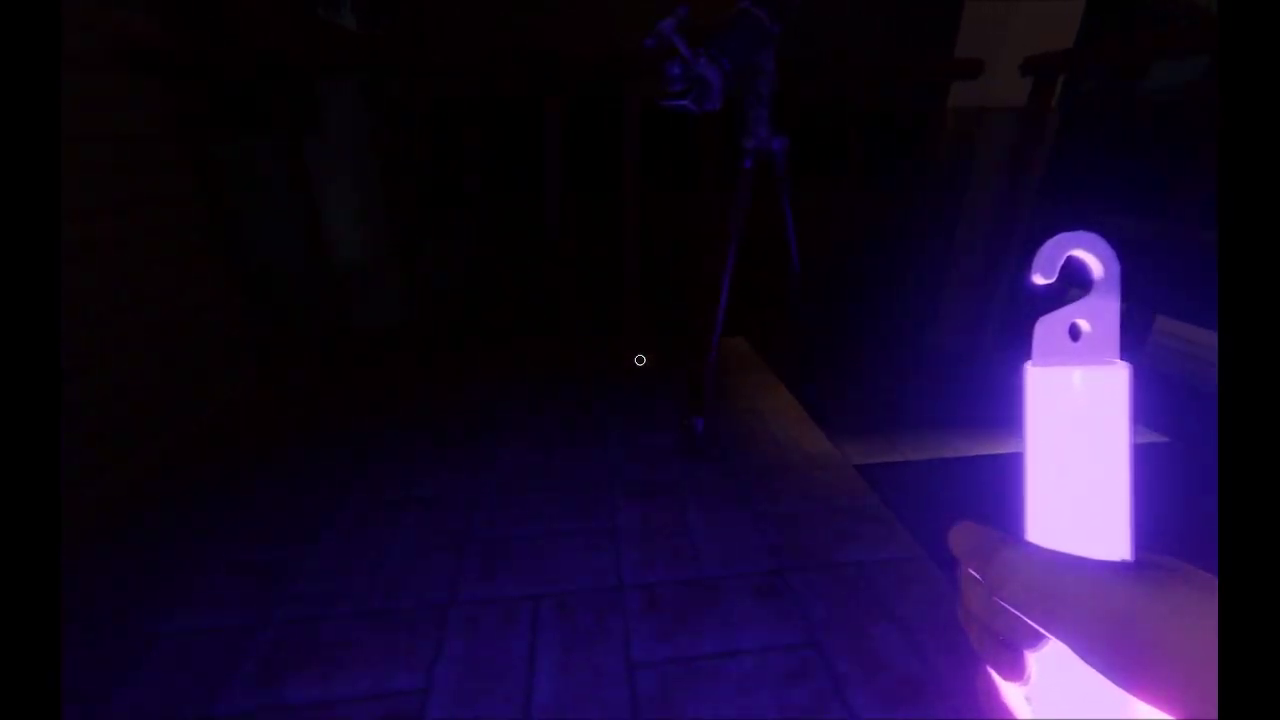
key("w")
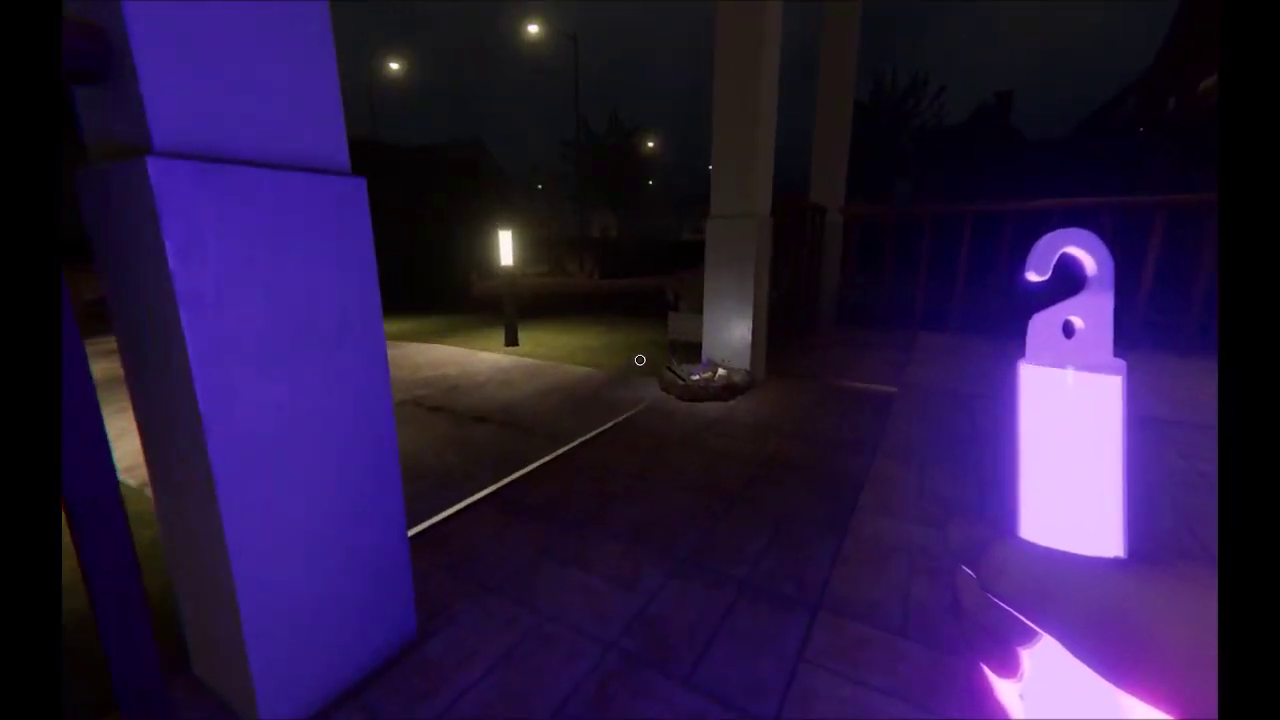
key("w")
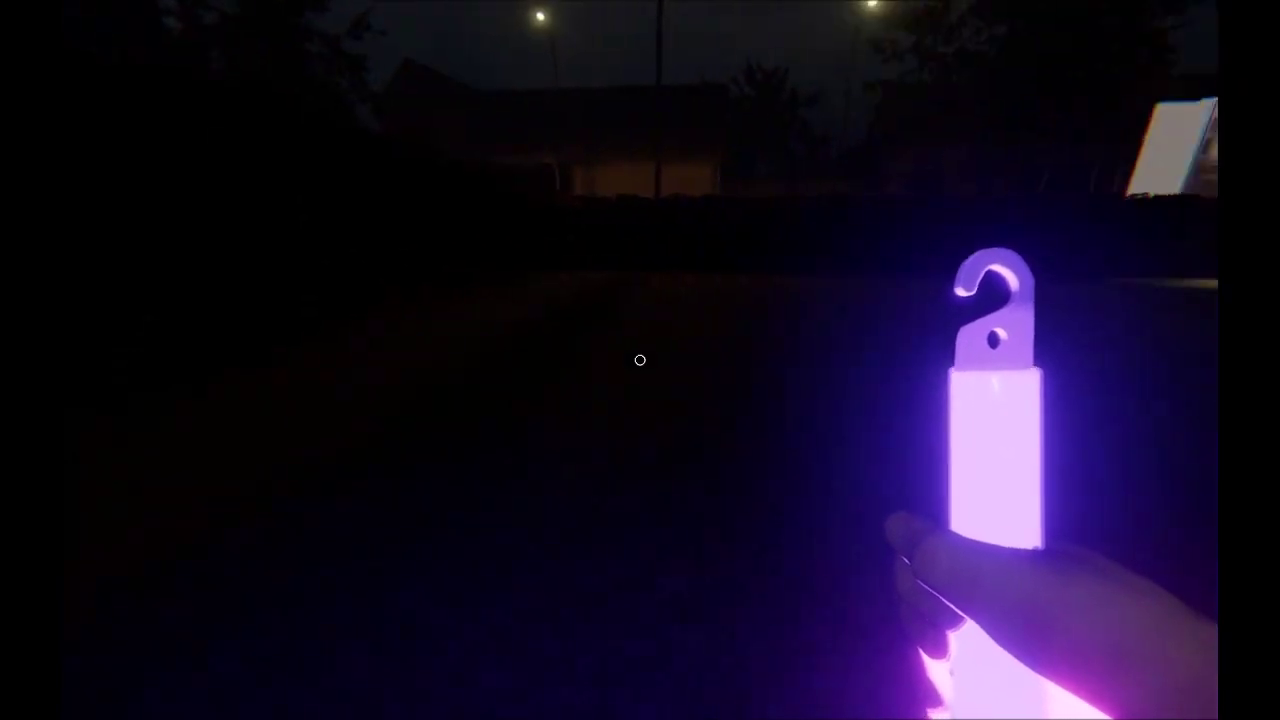
key("w")
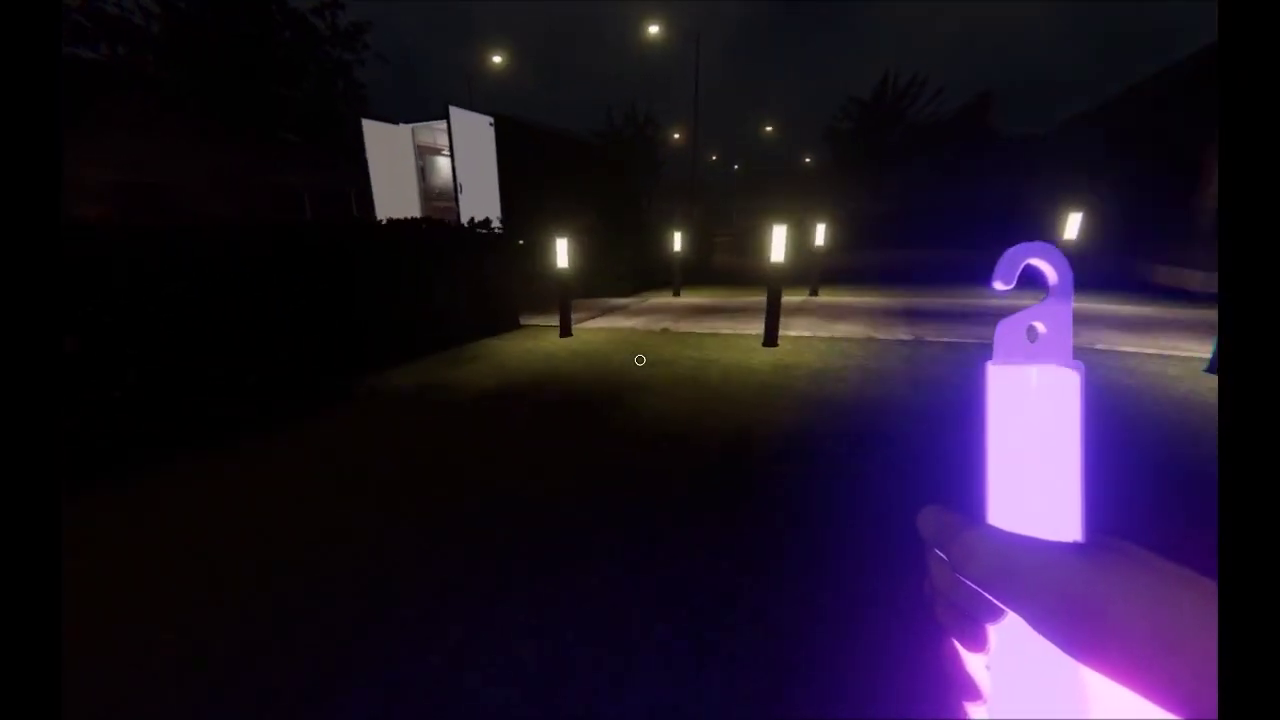
key("w")
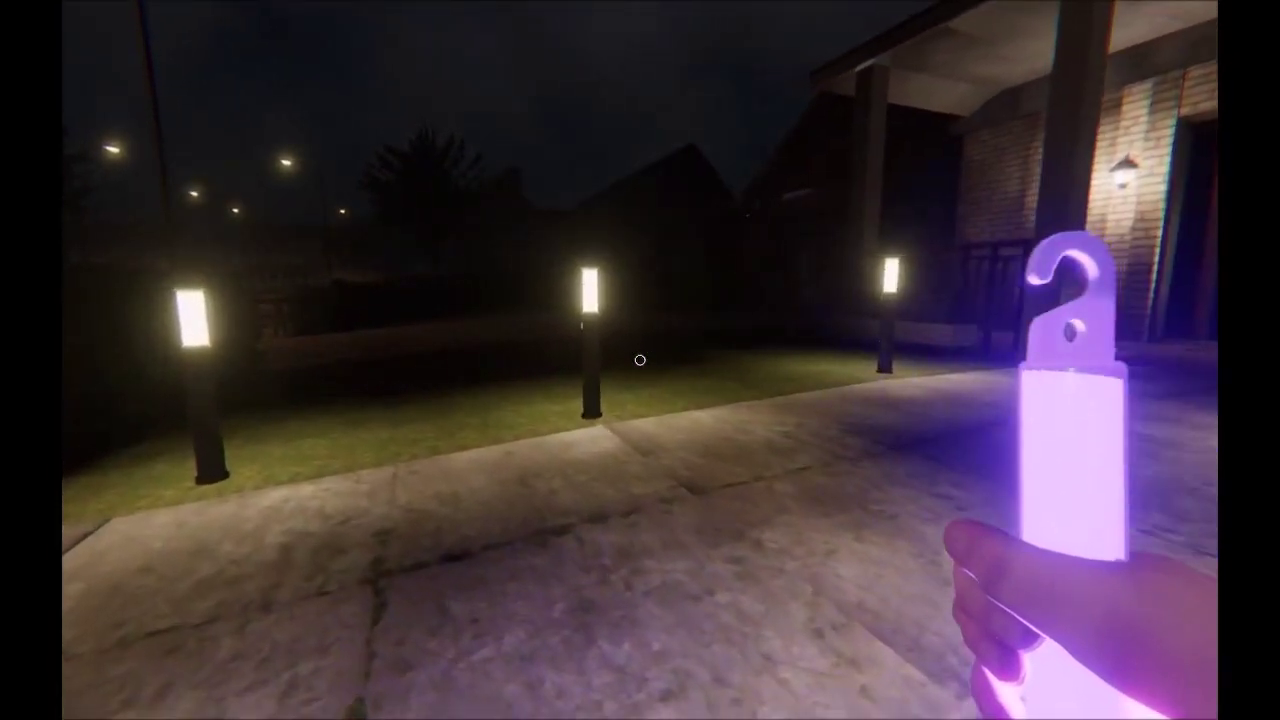
key("w")
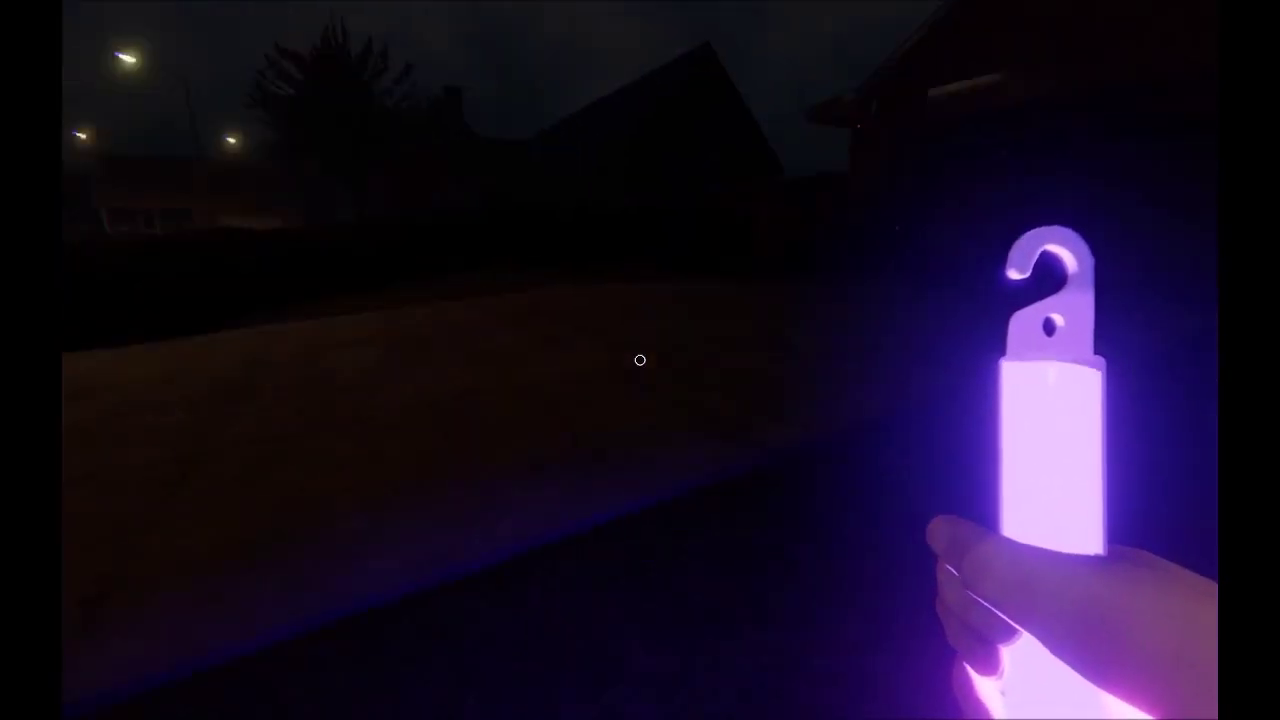
left_click_drag(640, 360, 640, 360)
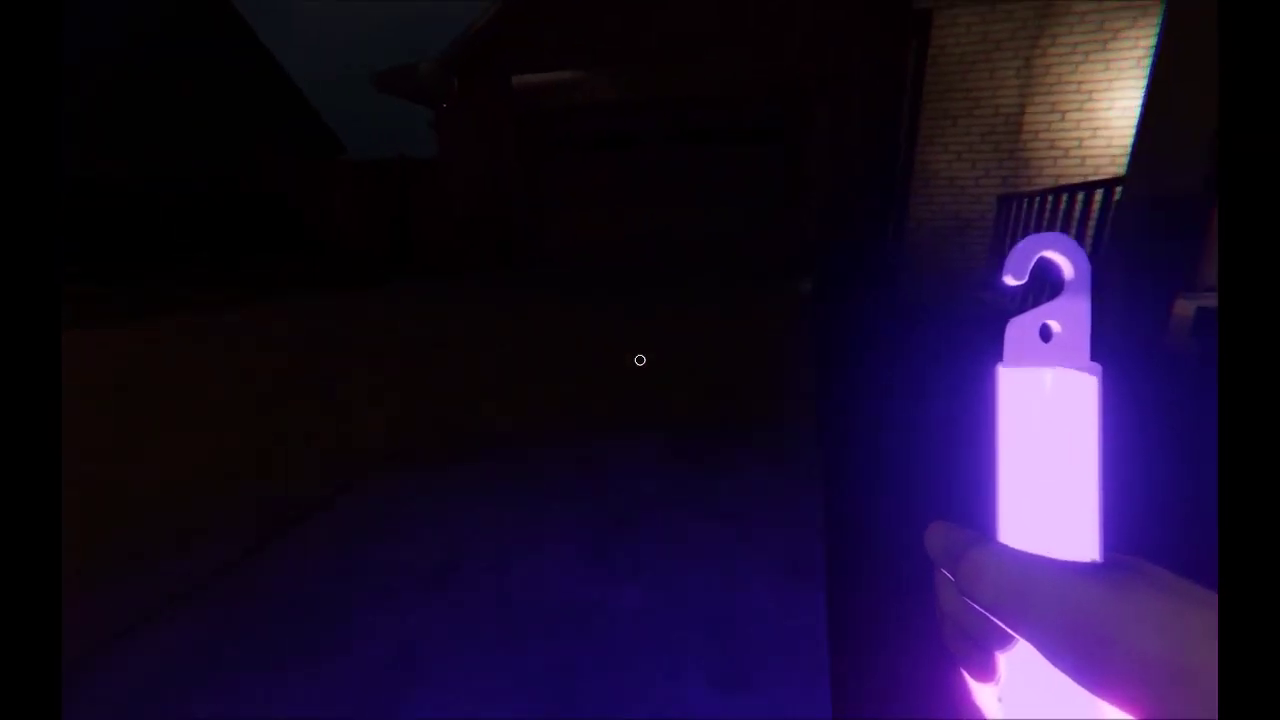
left_click_drag(640, 360, 640, 360)
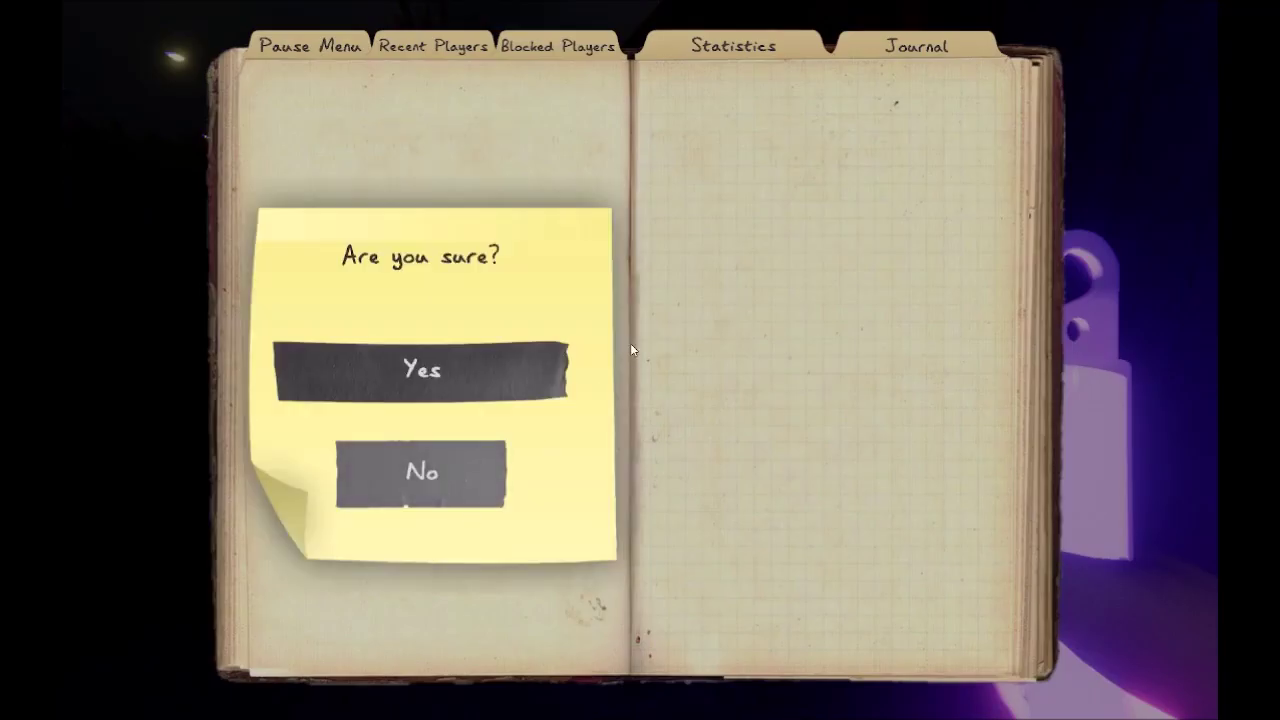
left_click(421, 370)
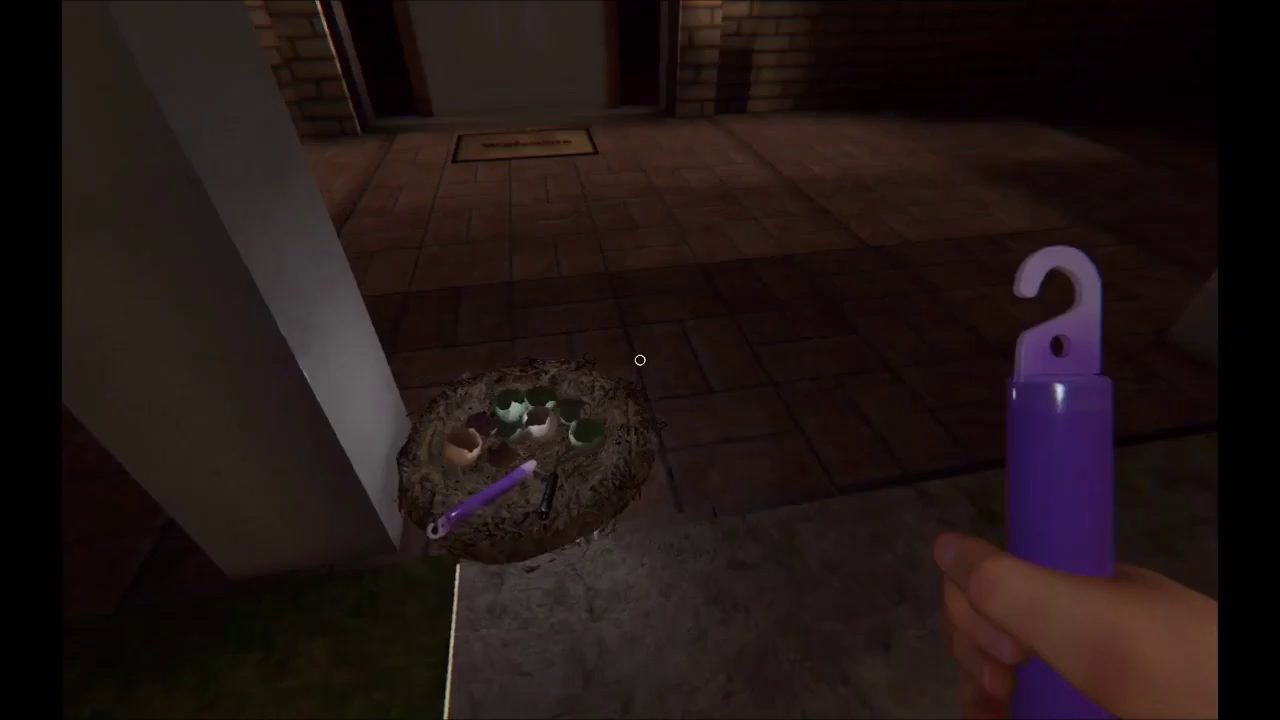
key("w")
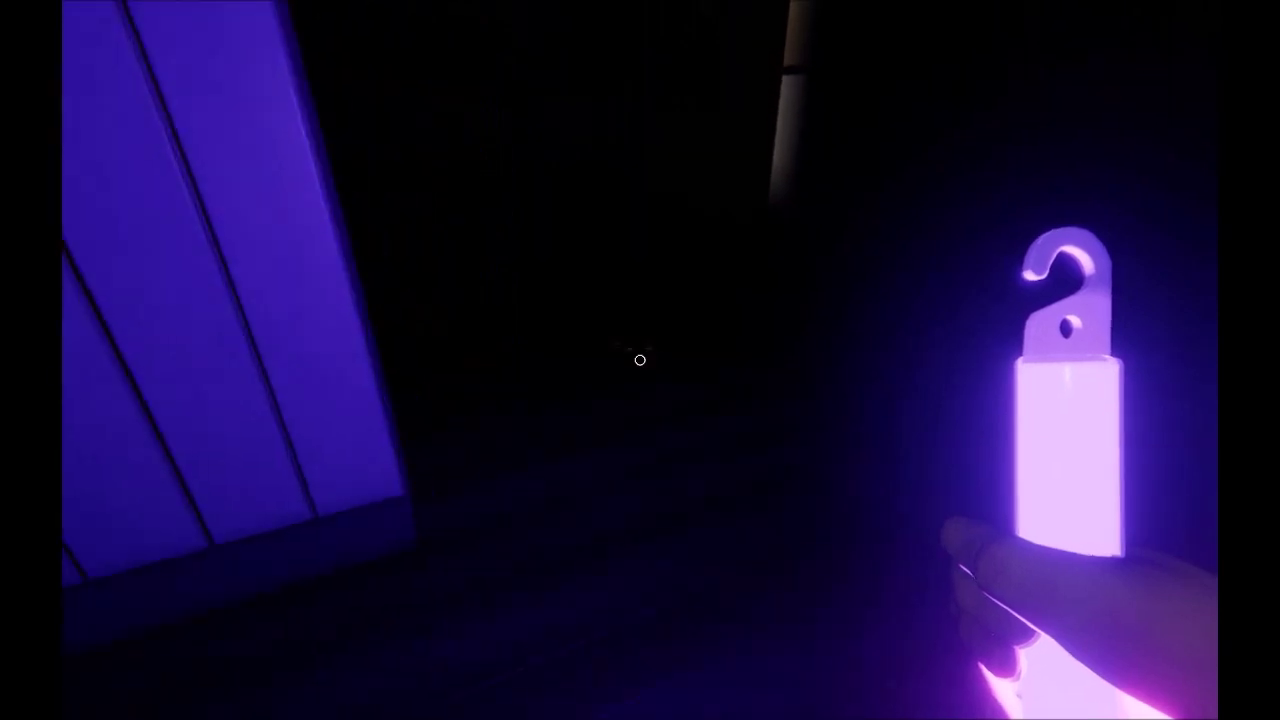
key("w")
key("w")
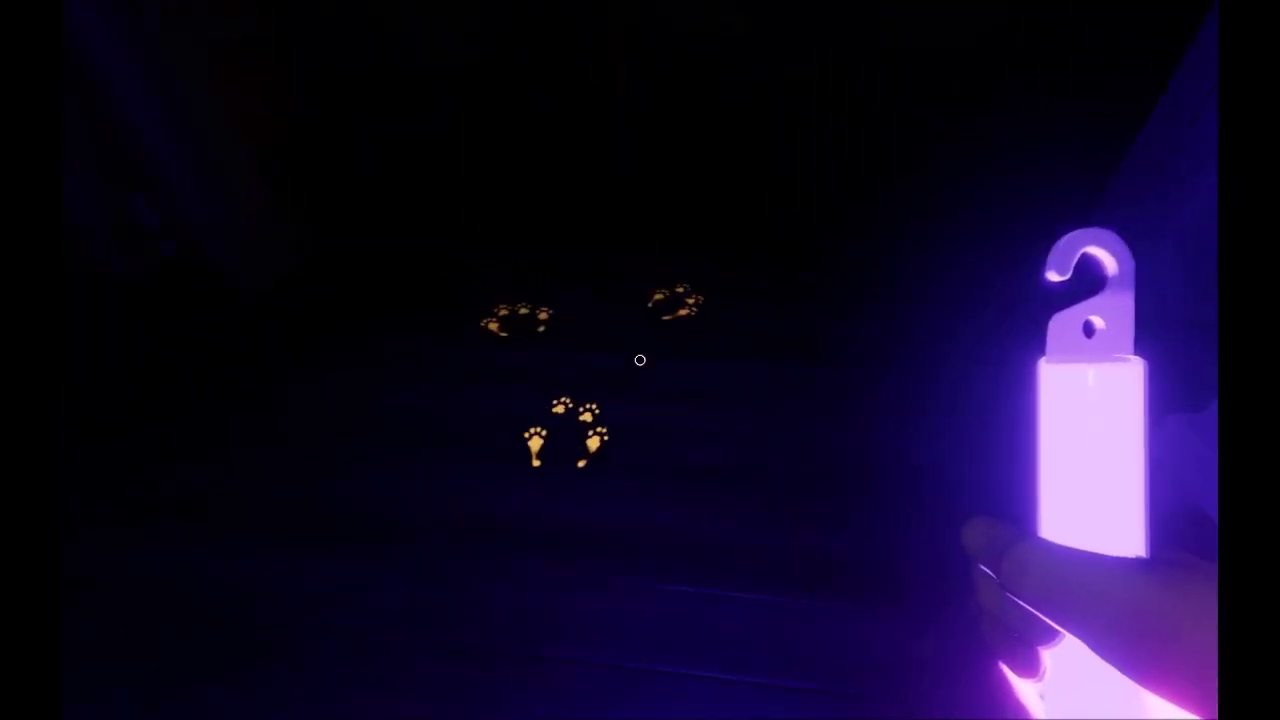
key("w")
key("w")
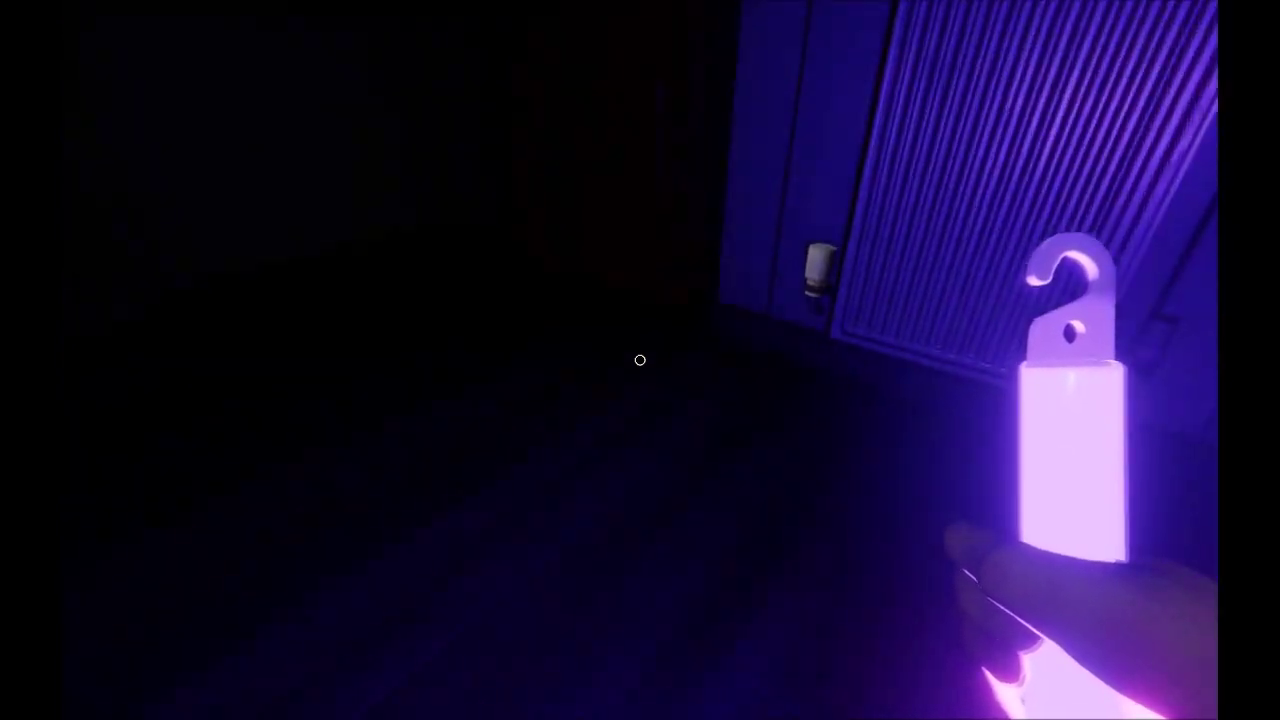
key("w")
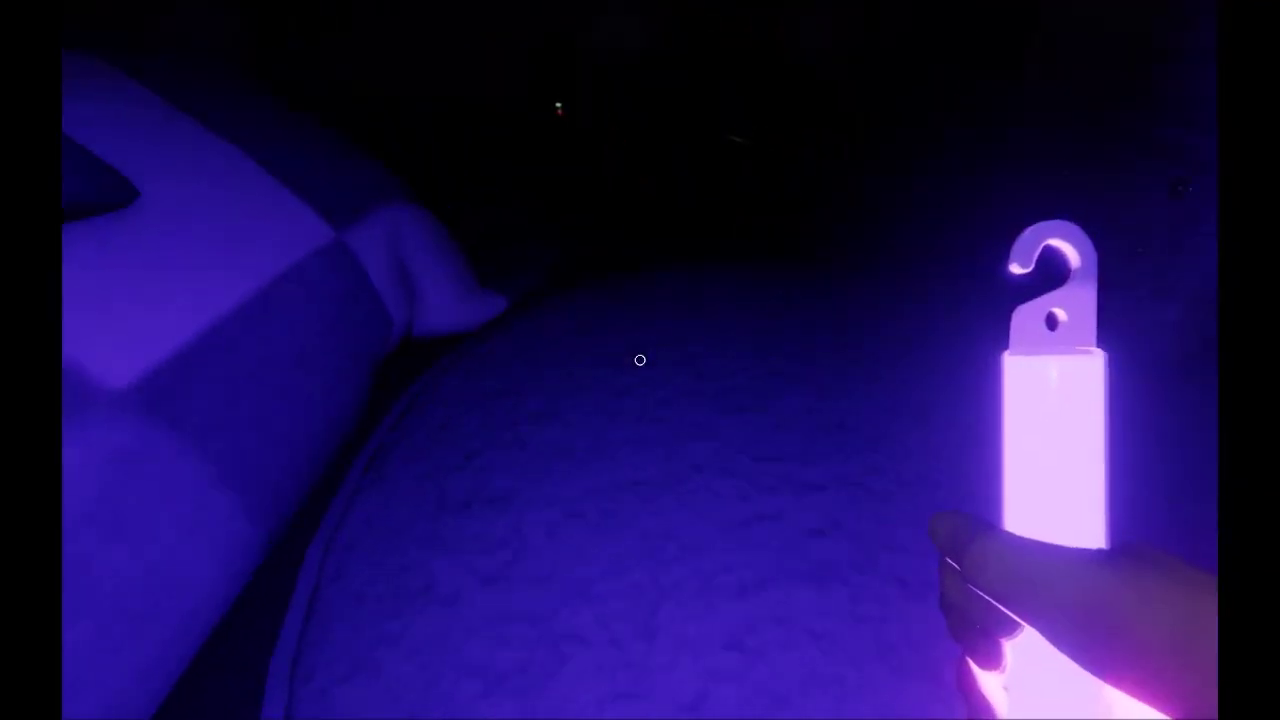
key("w")
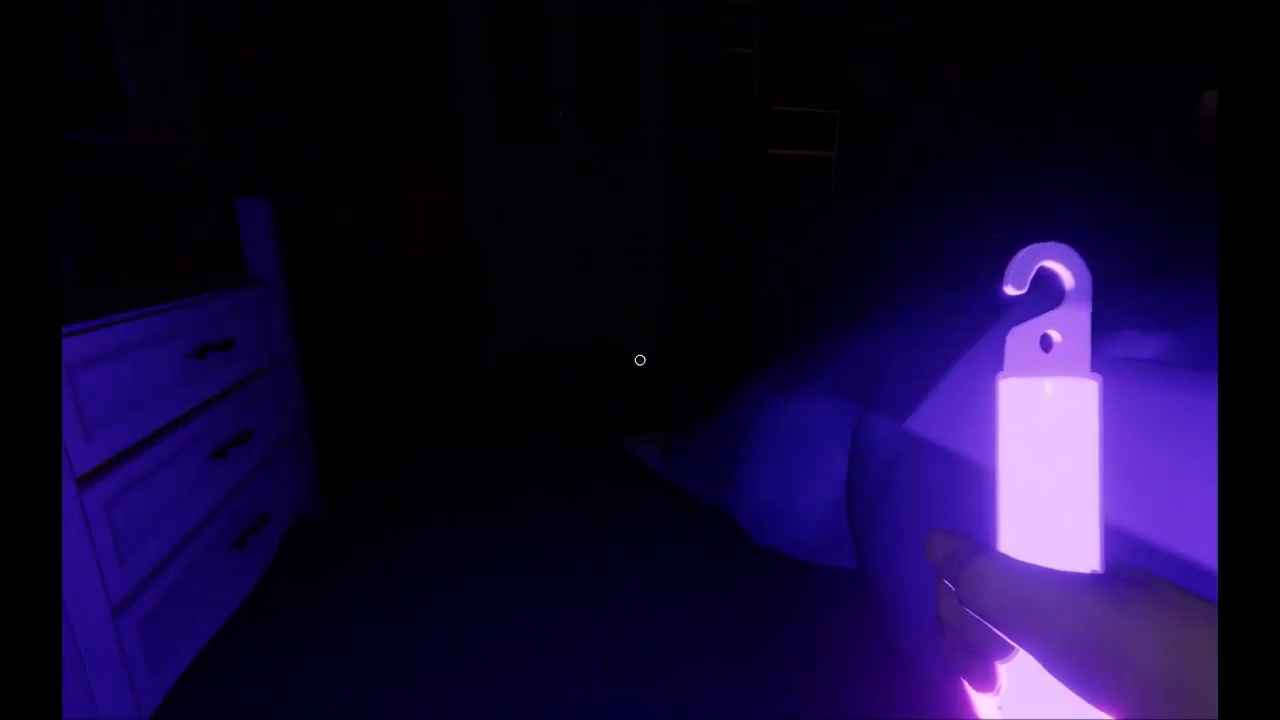
key("w")
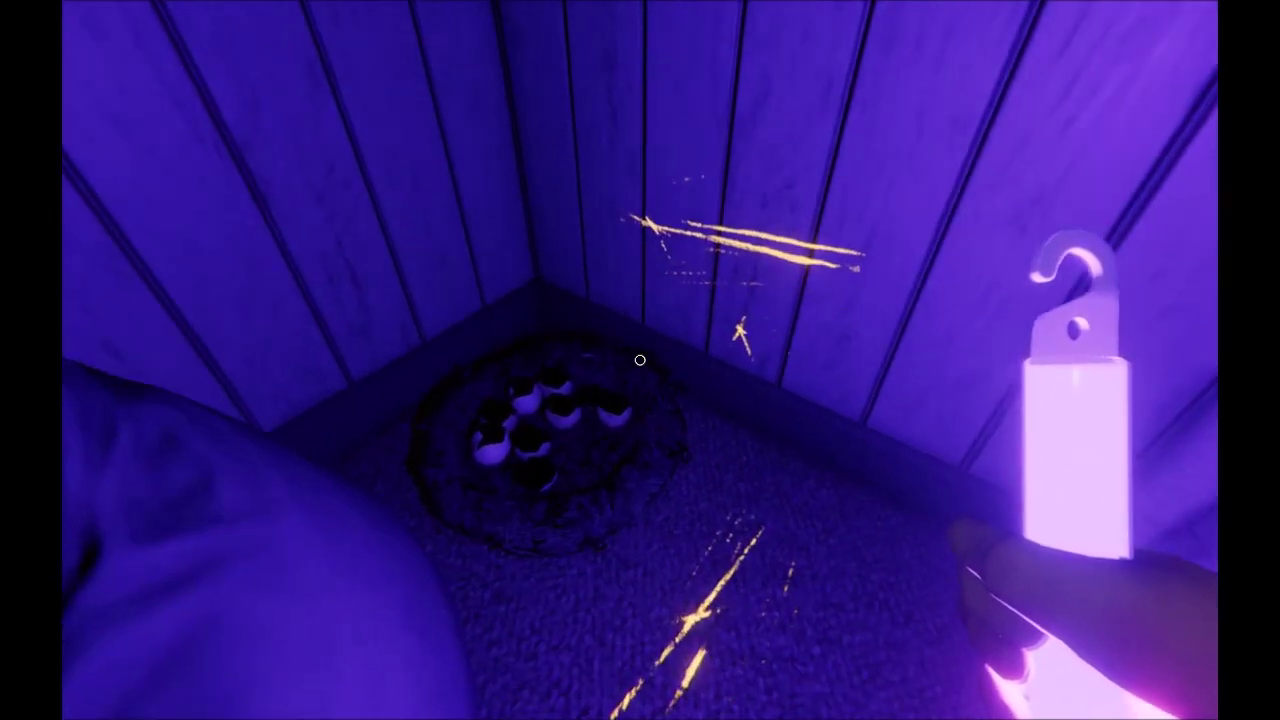
left_click(640, 360)
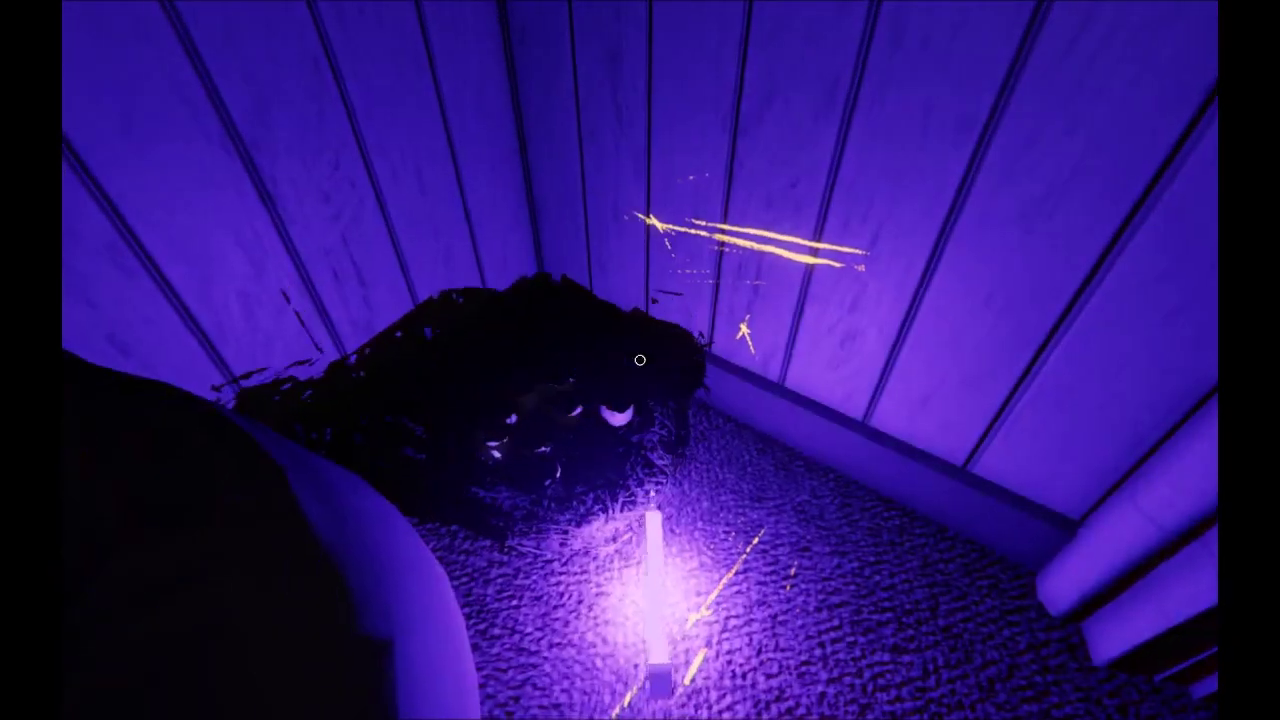
key("q")
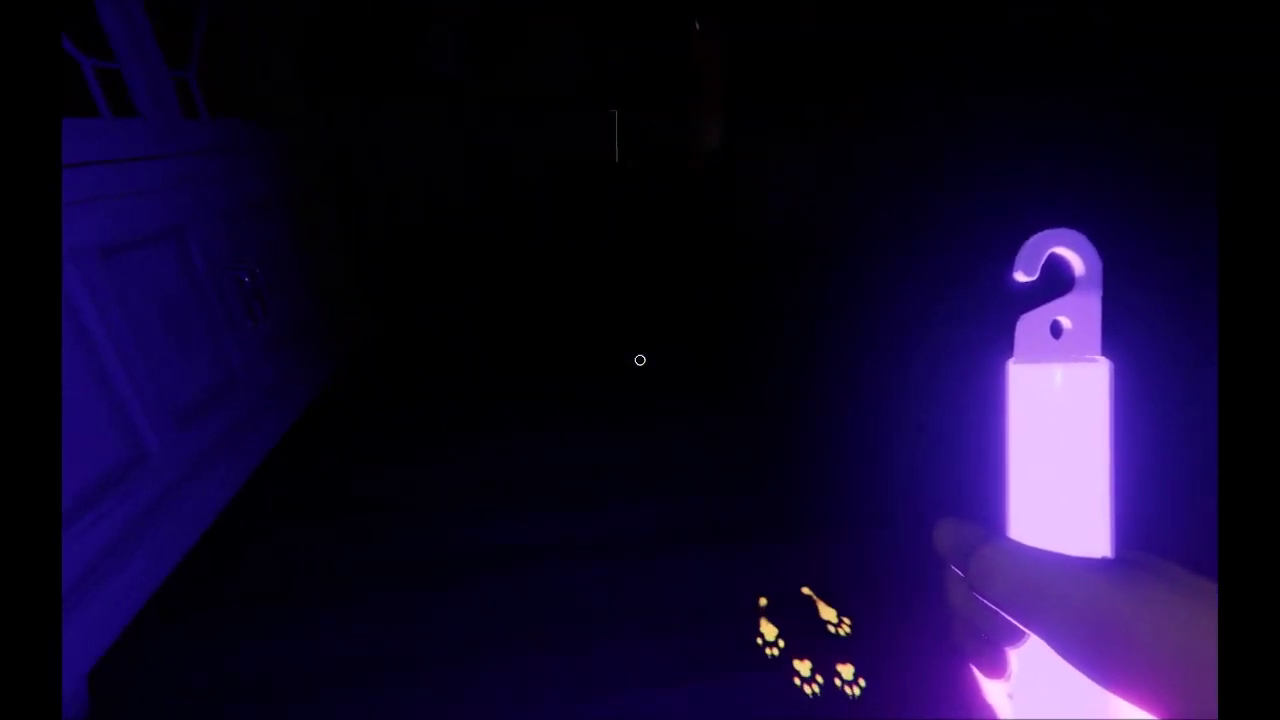
key("w")
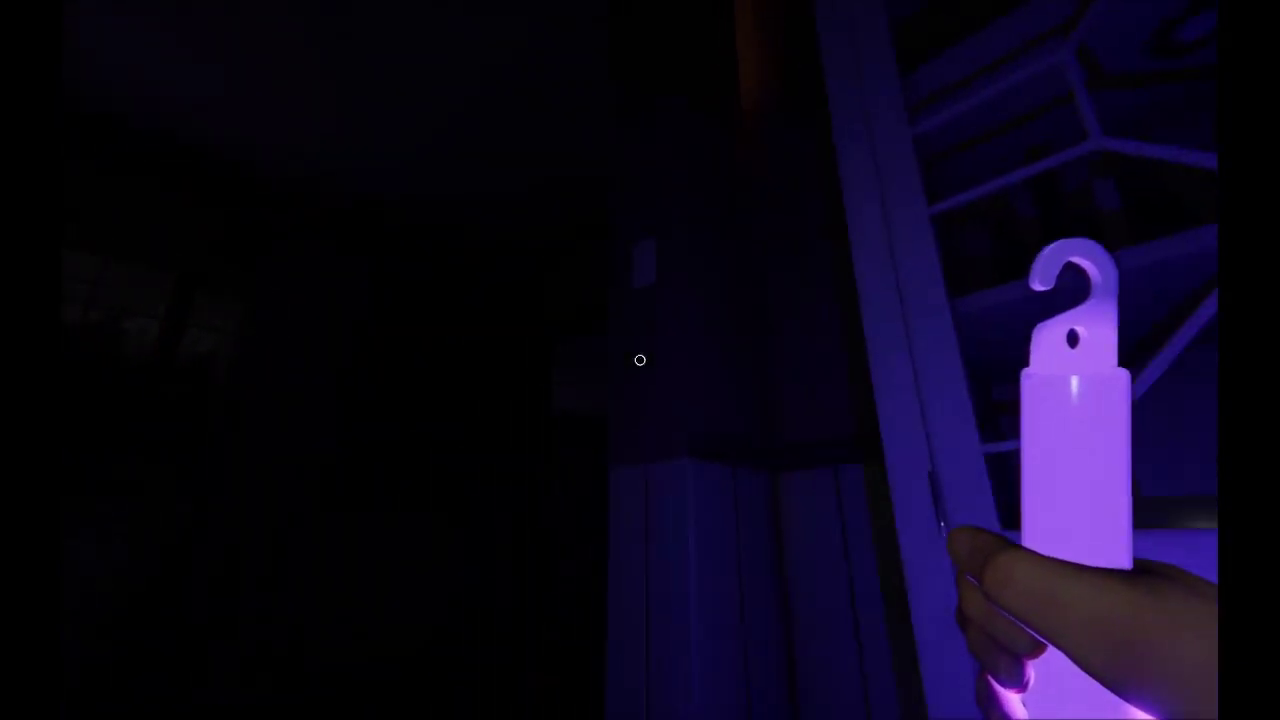
left_click(640, 360)
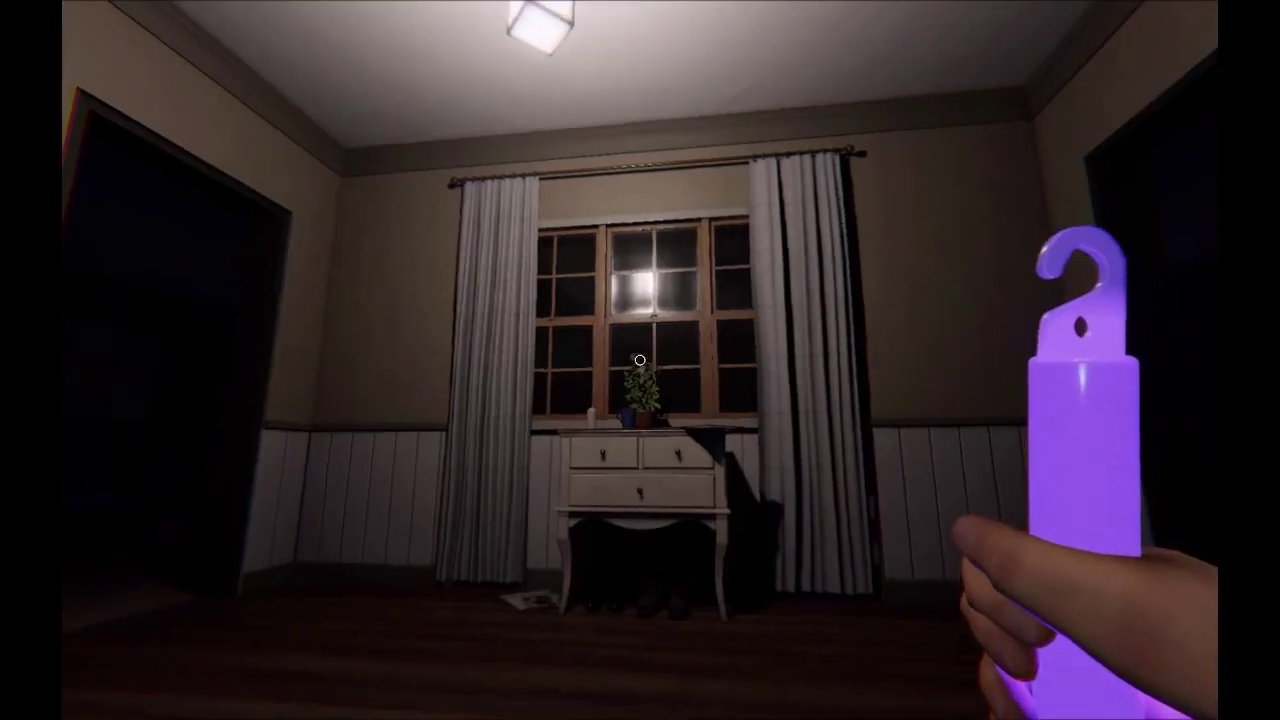
key("w")
key("w")
scroll(640, 360, "down", 1)
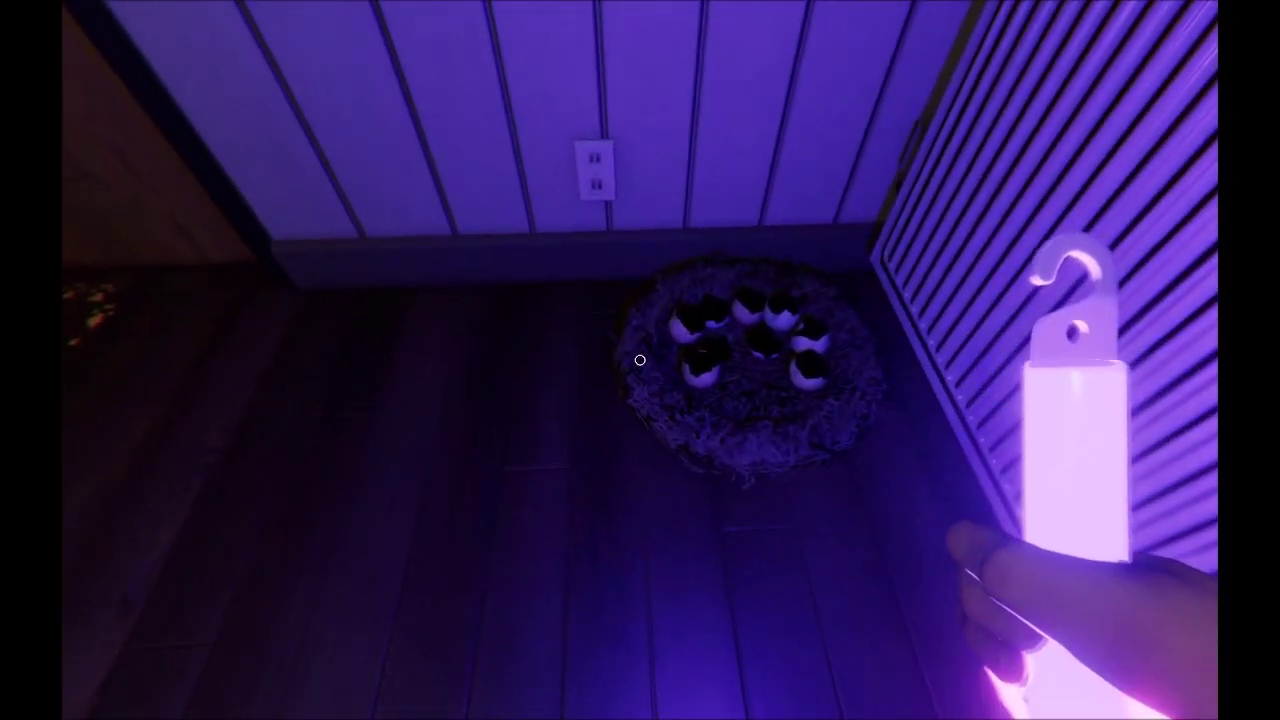
key("w")
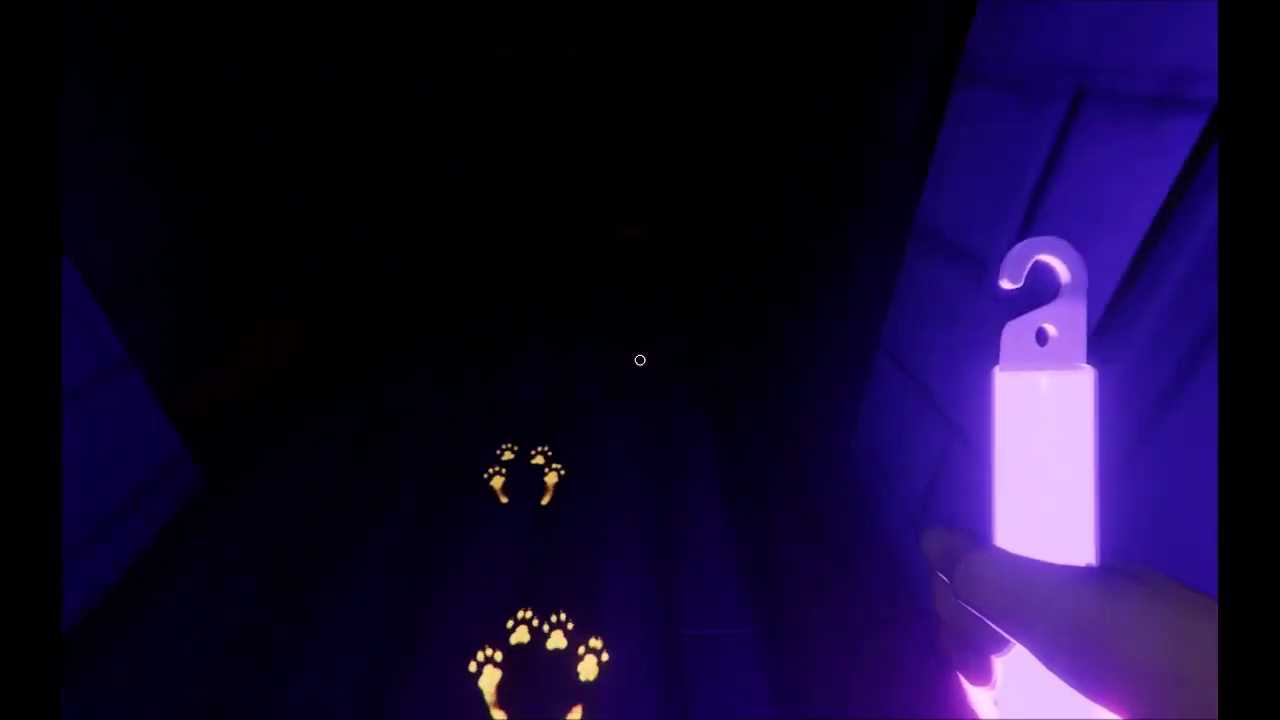
key("w")
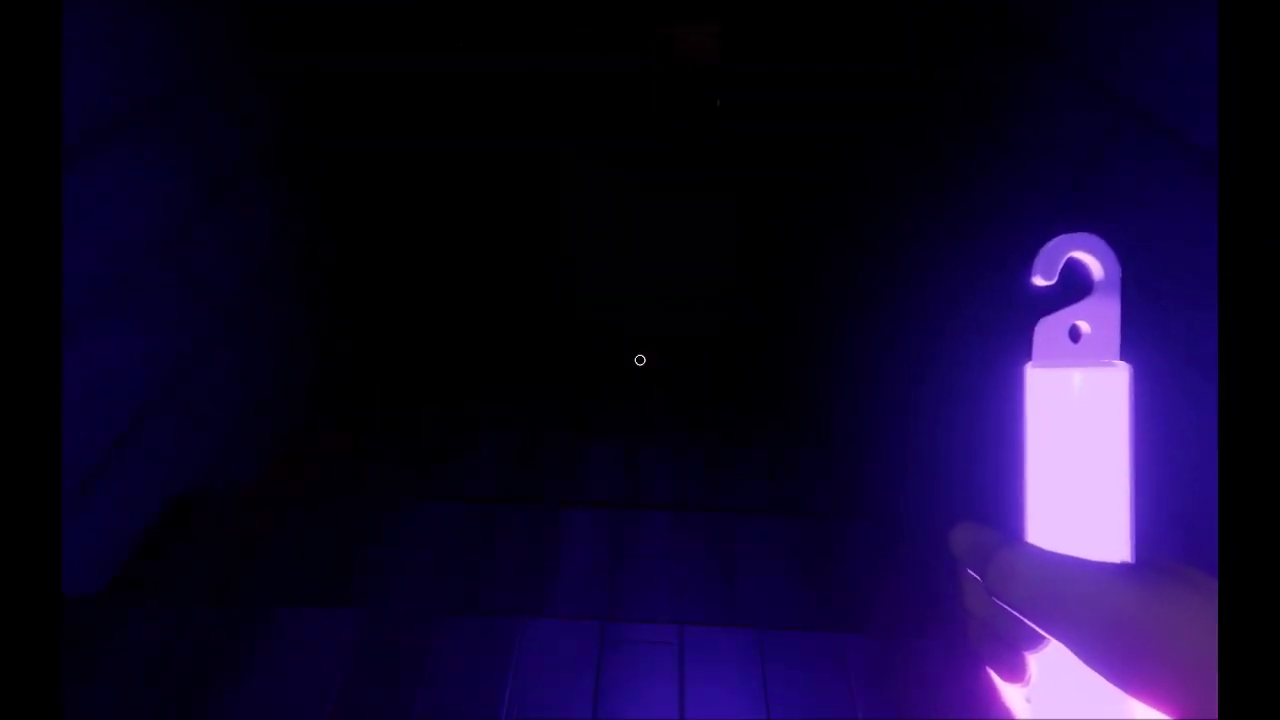
key("w")
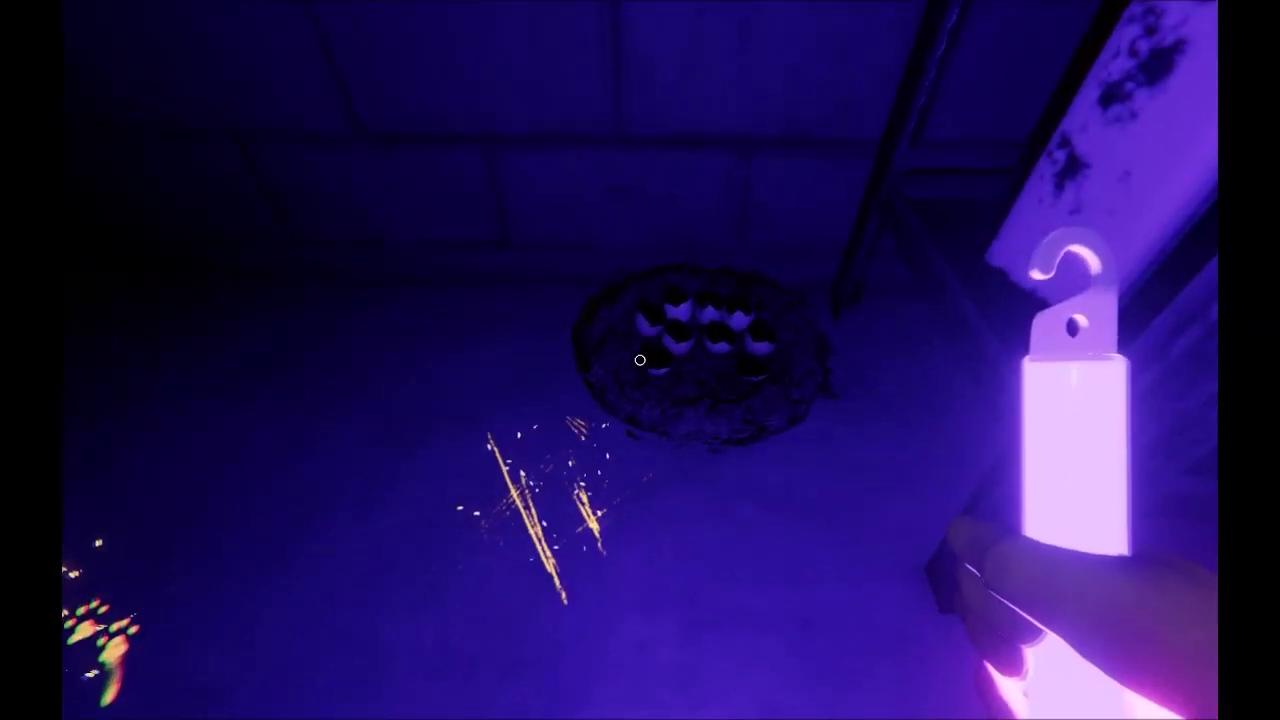
key("g")
key("q")
right_click(640, 360)
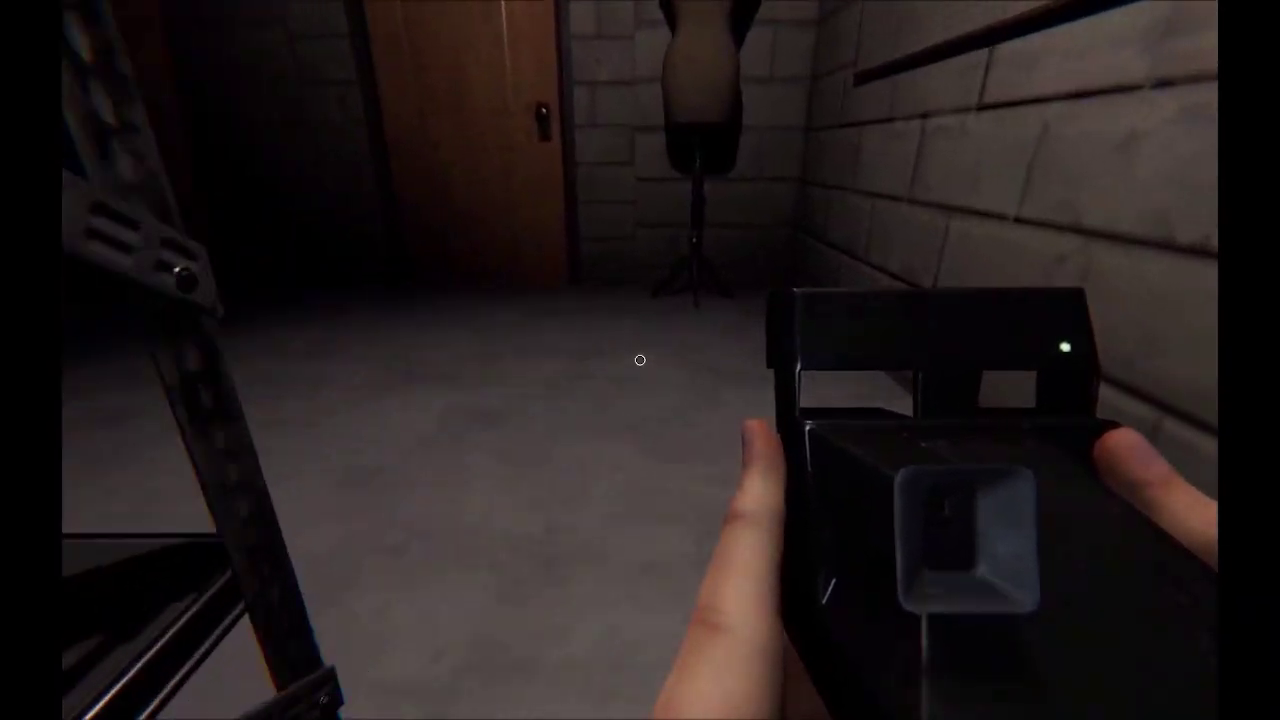
key("q")
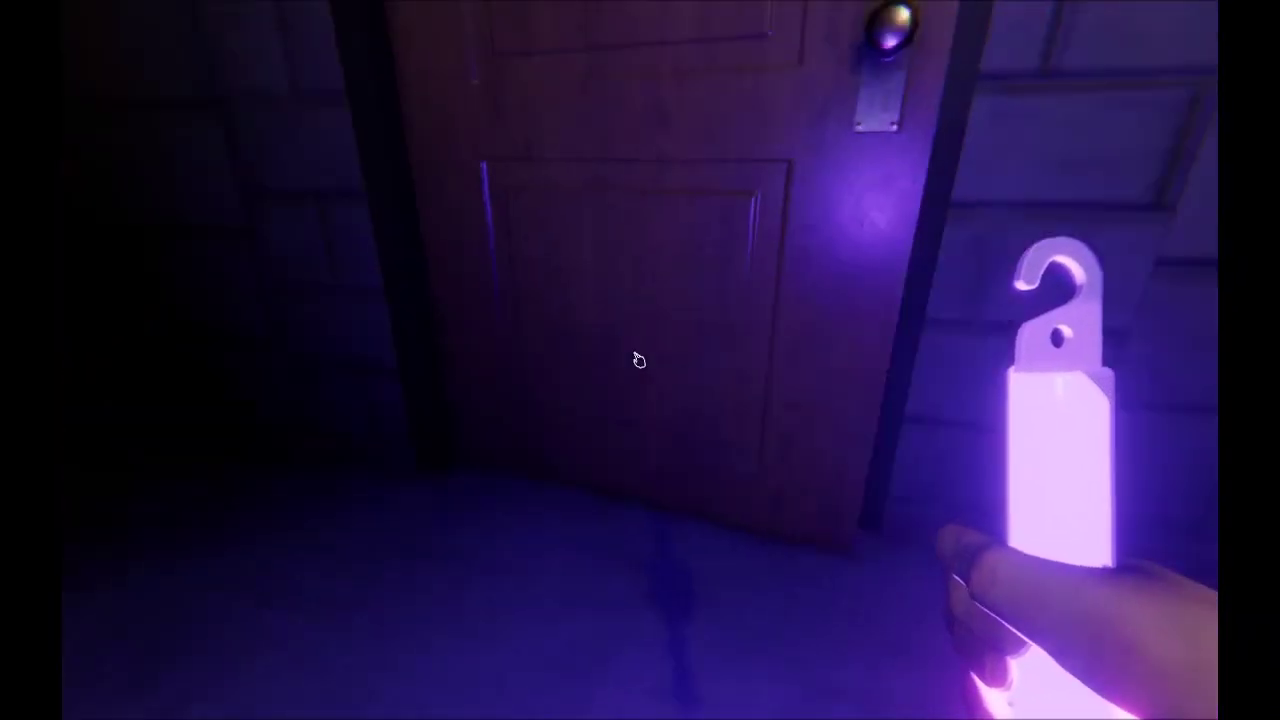
left_click(640, 360)
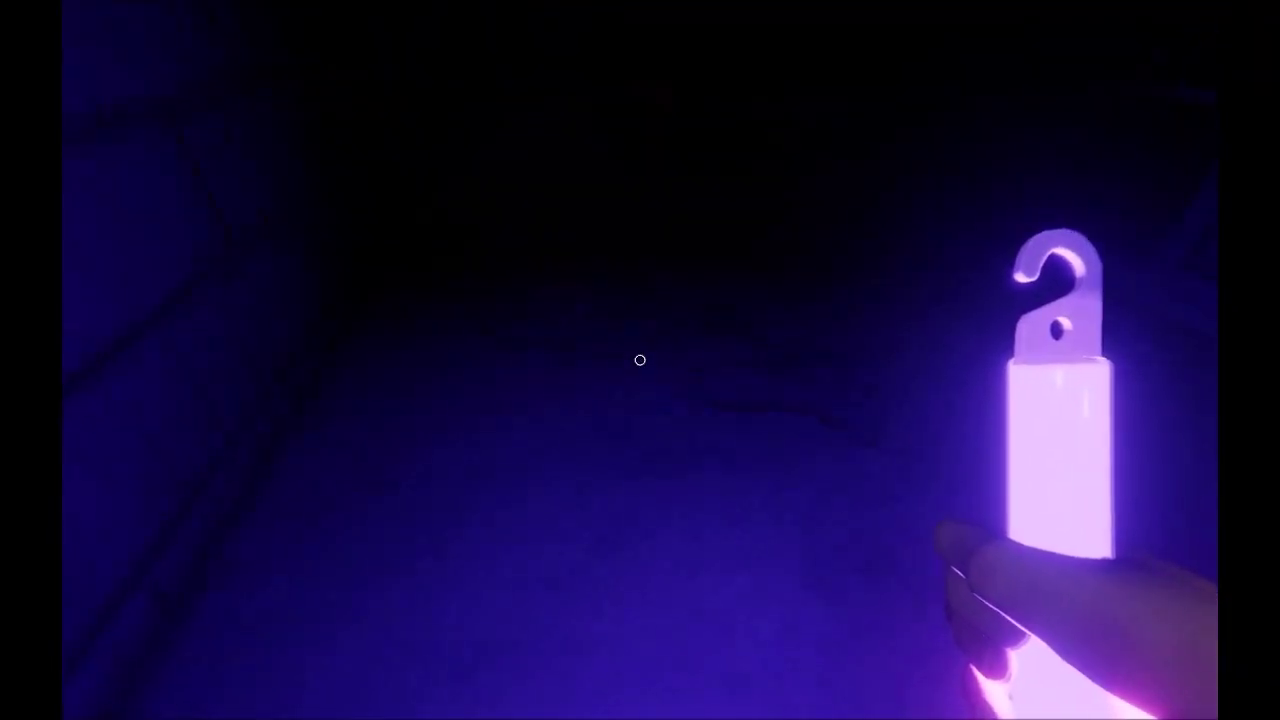
key("w")
key("w")
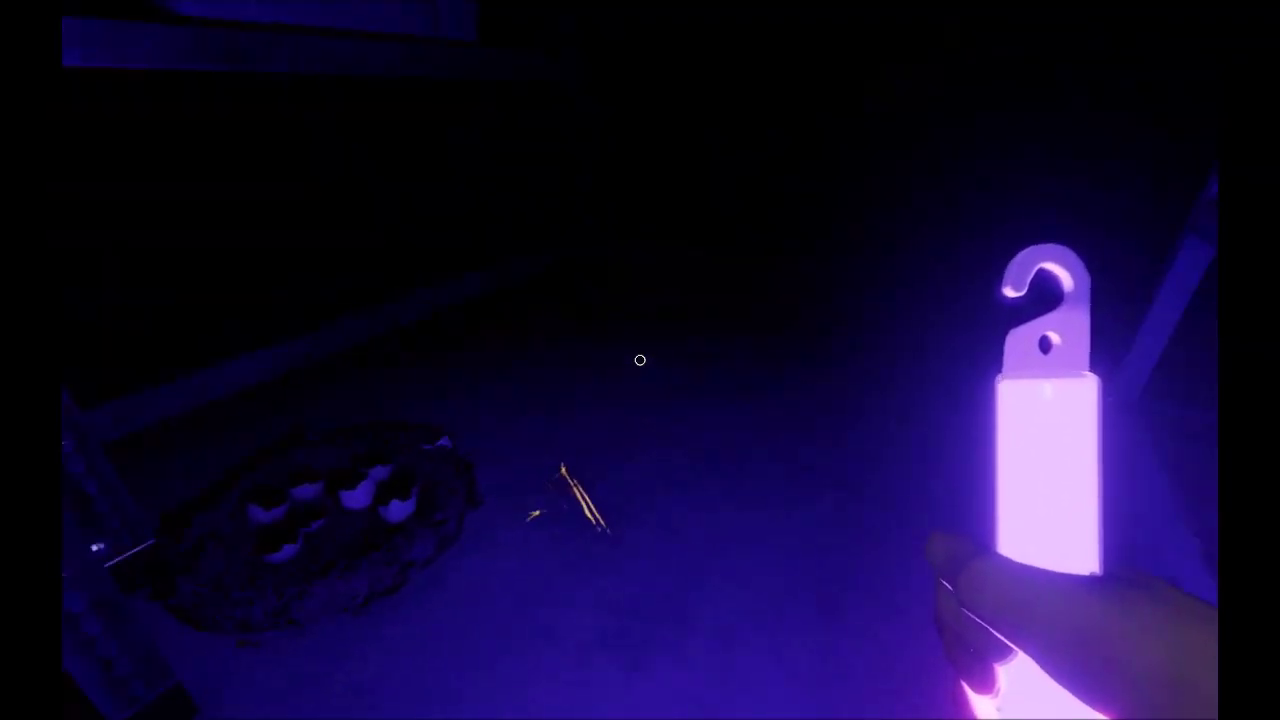
key("w")
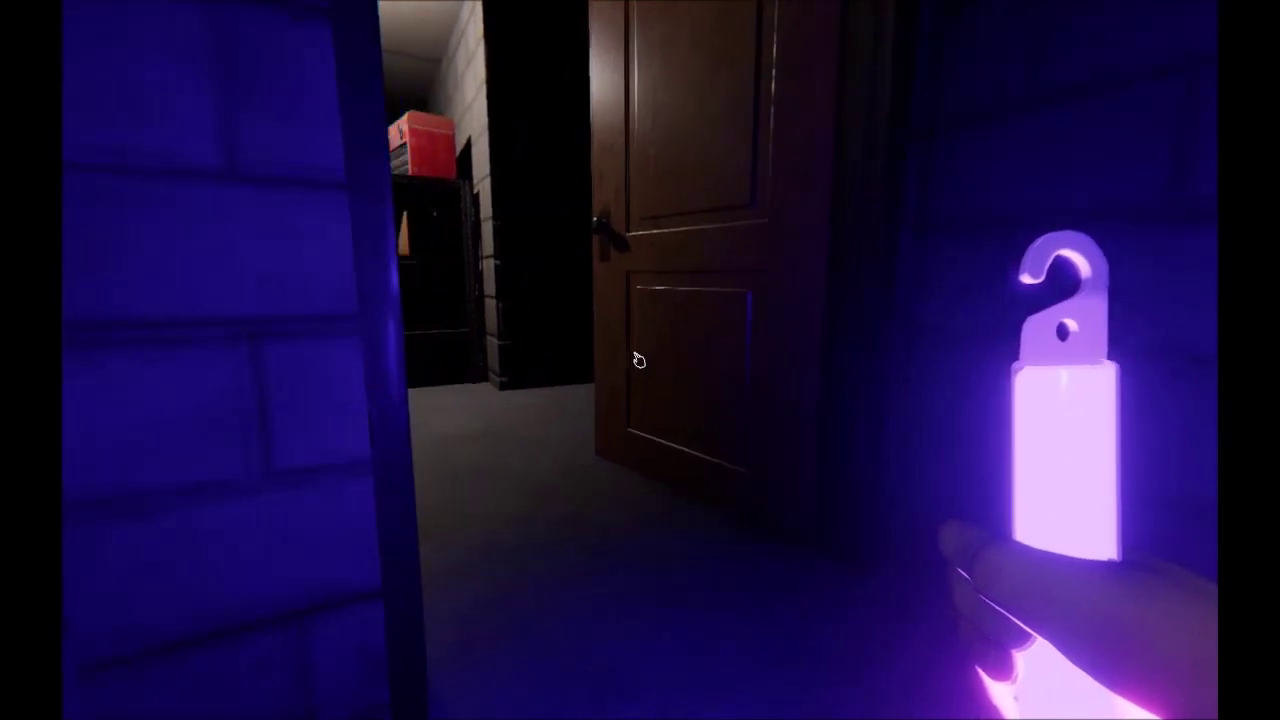
key("w")
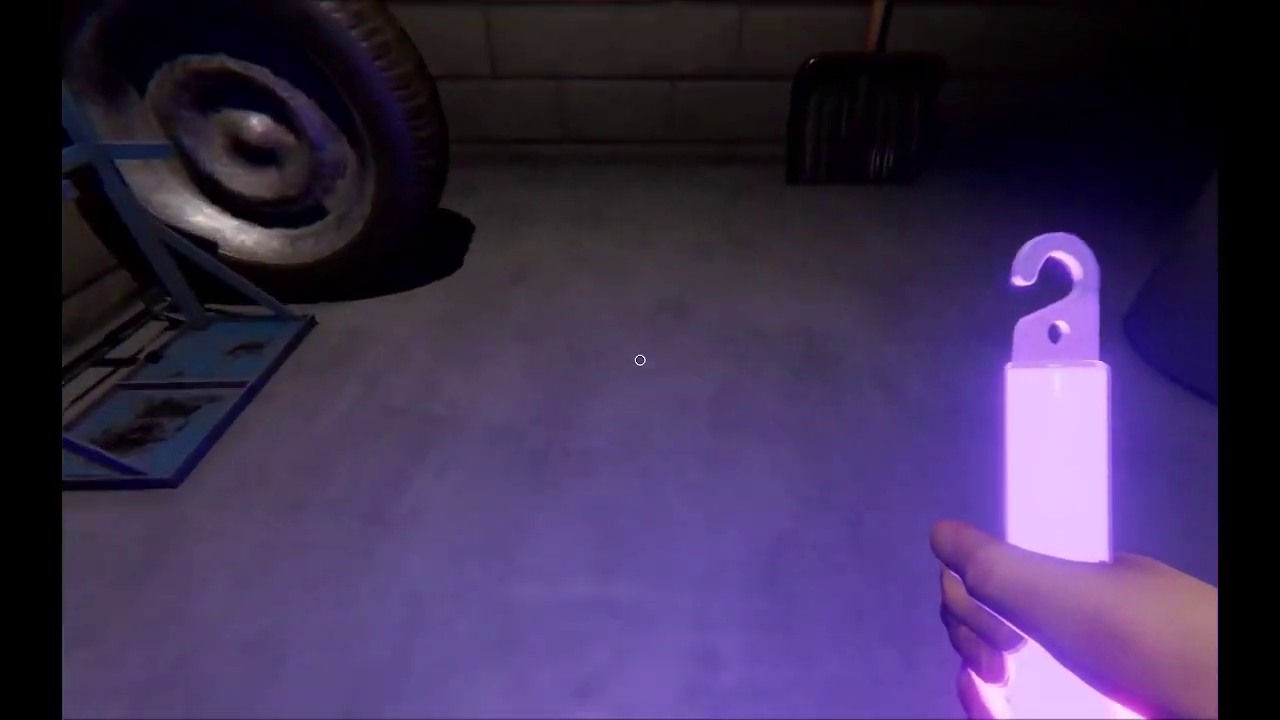
key("w")
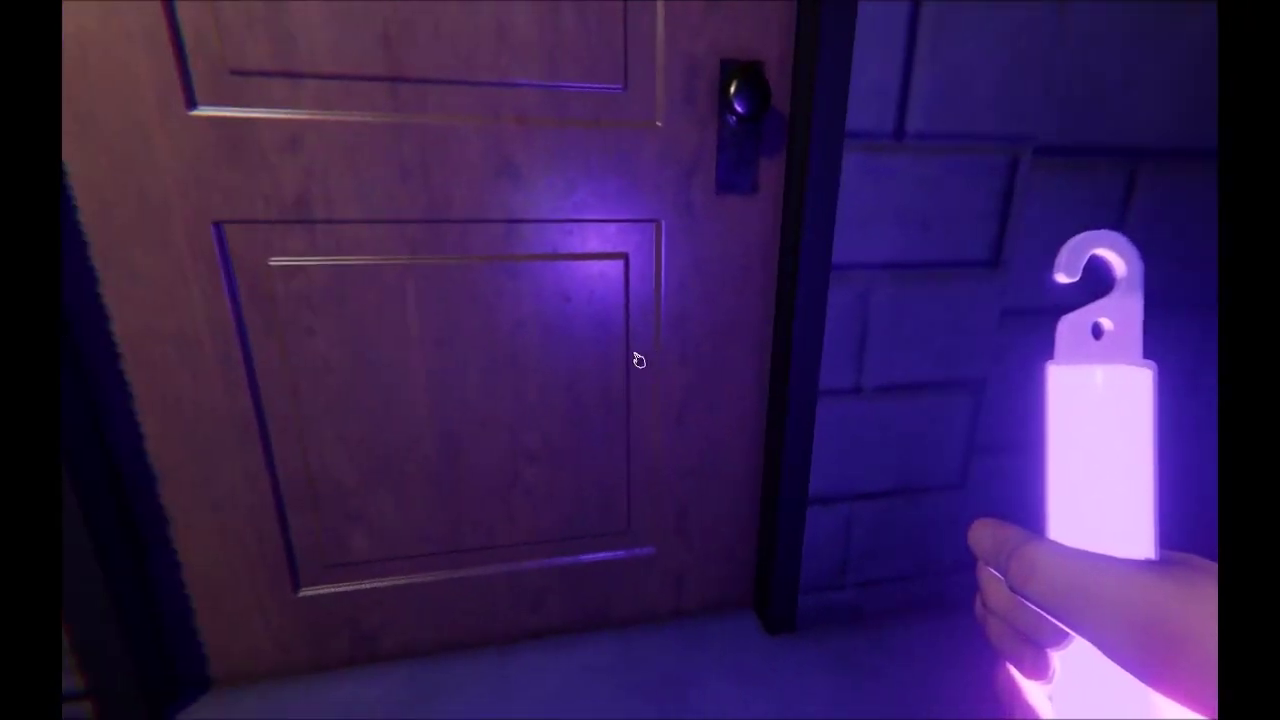
left_click(640, 360)
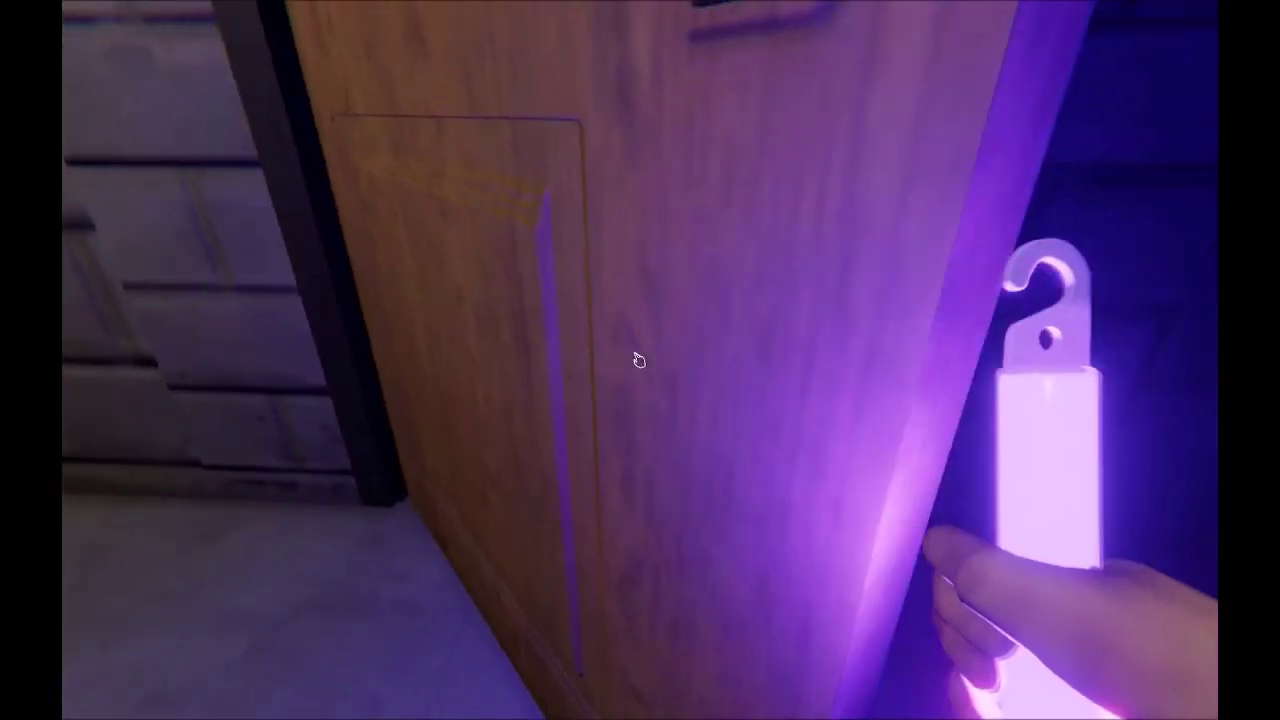
key("w")
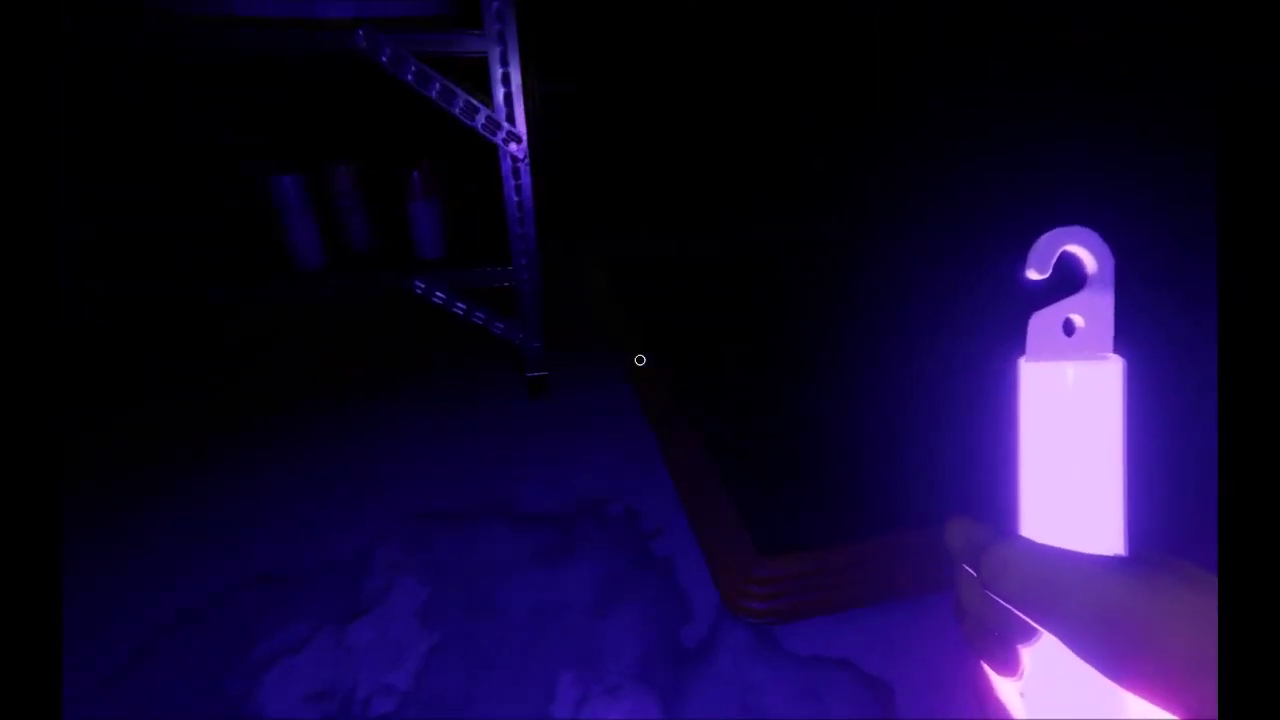
key("w")
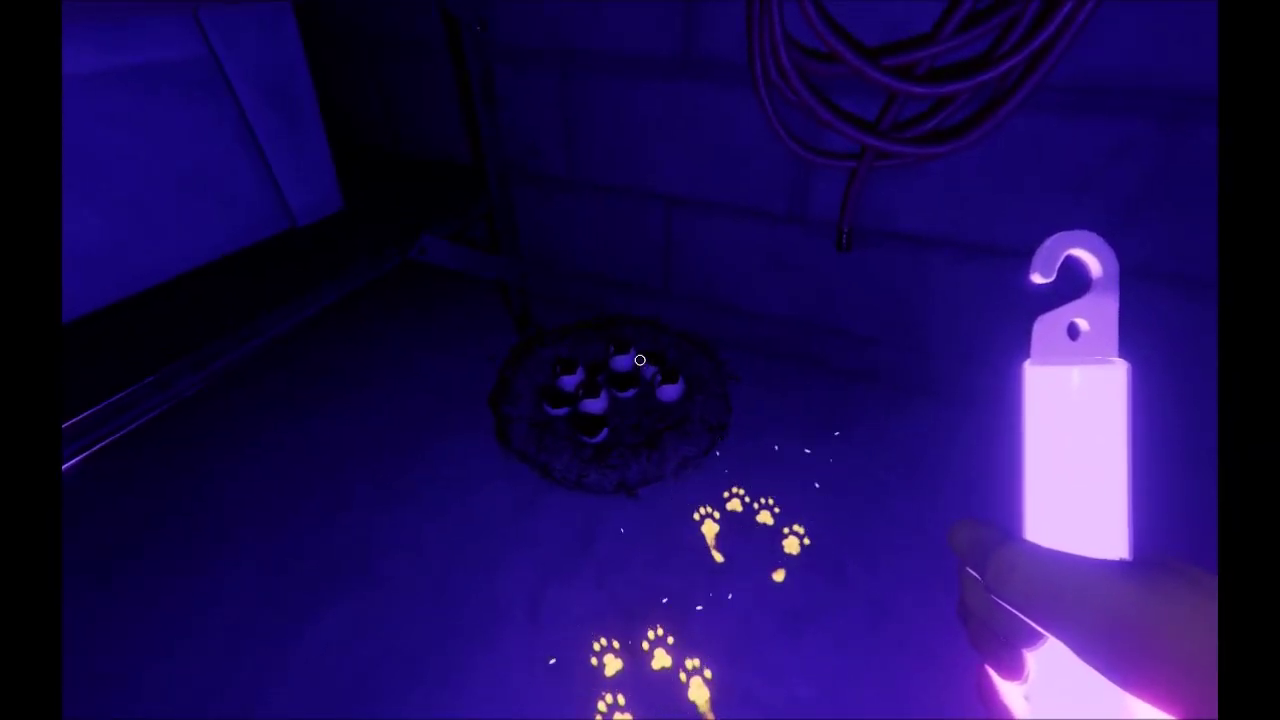
key("w")
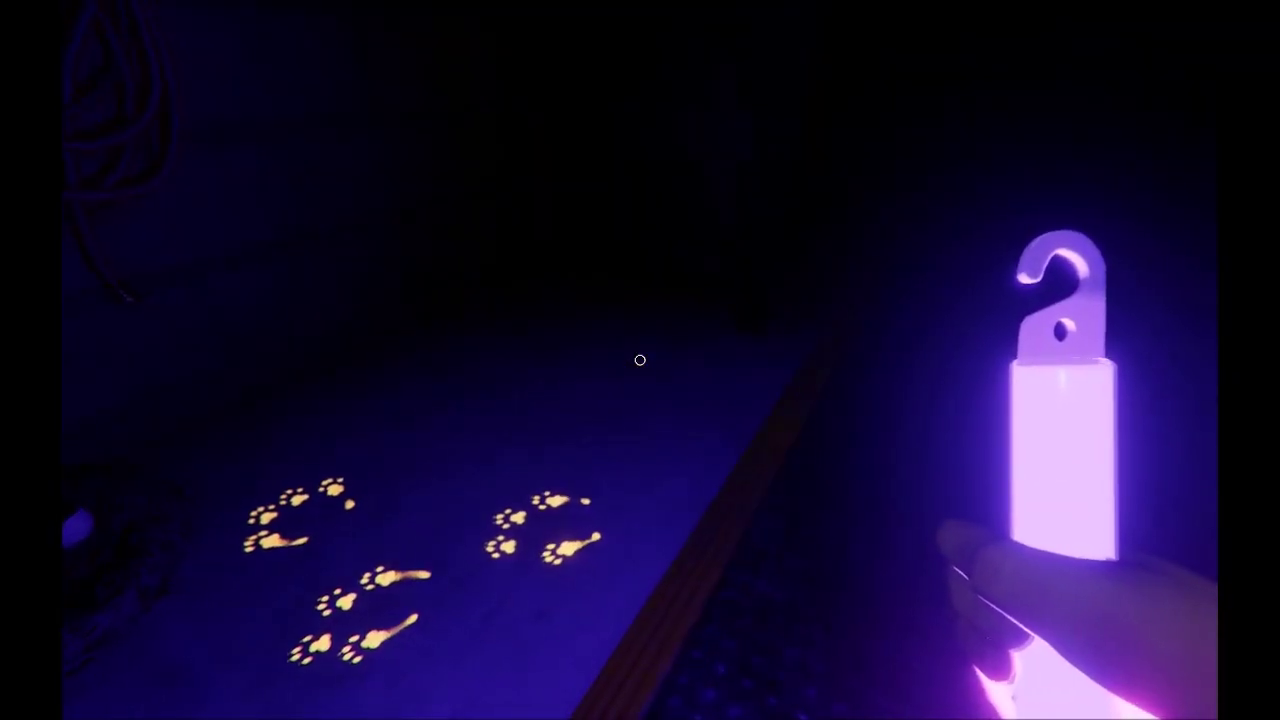
key("w")
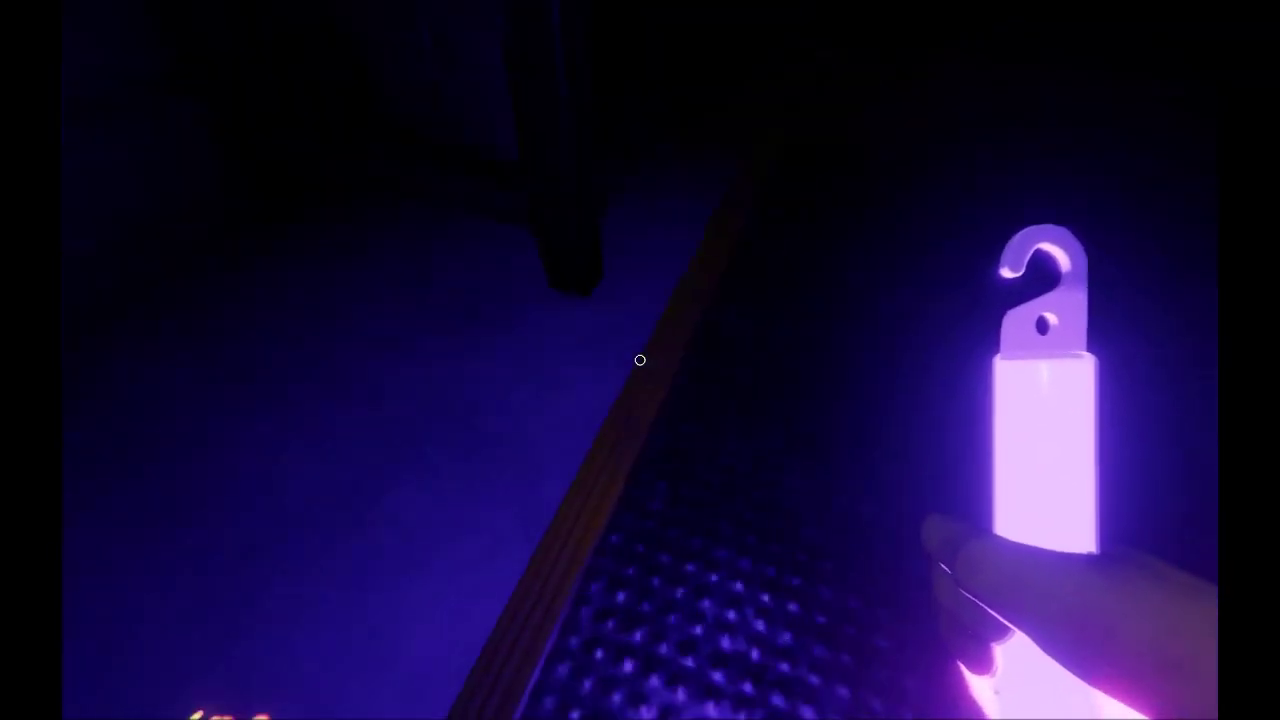
key("w")
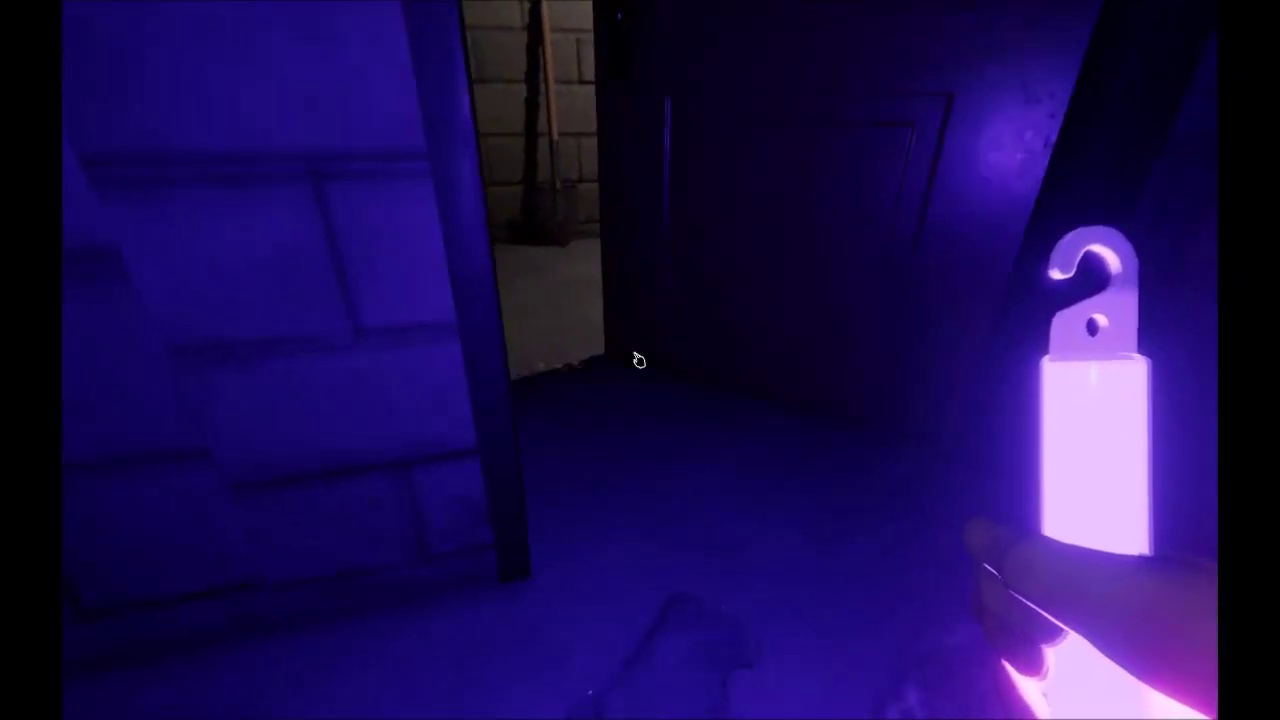
key("w")
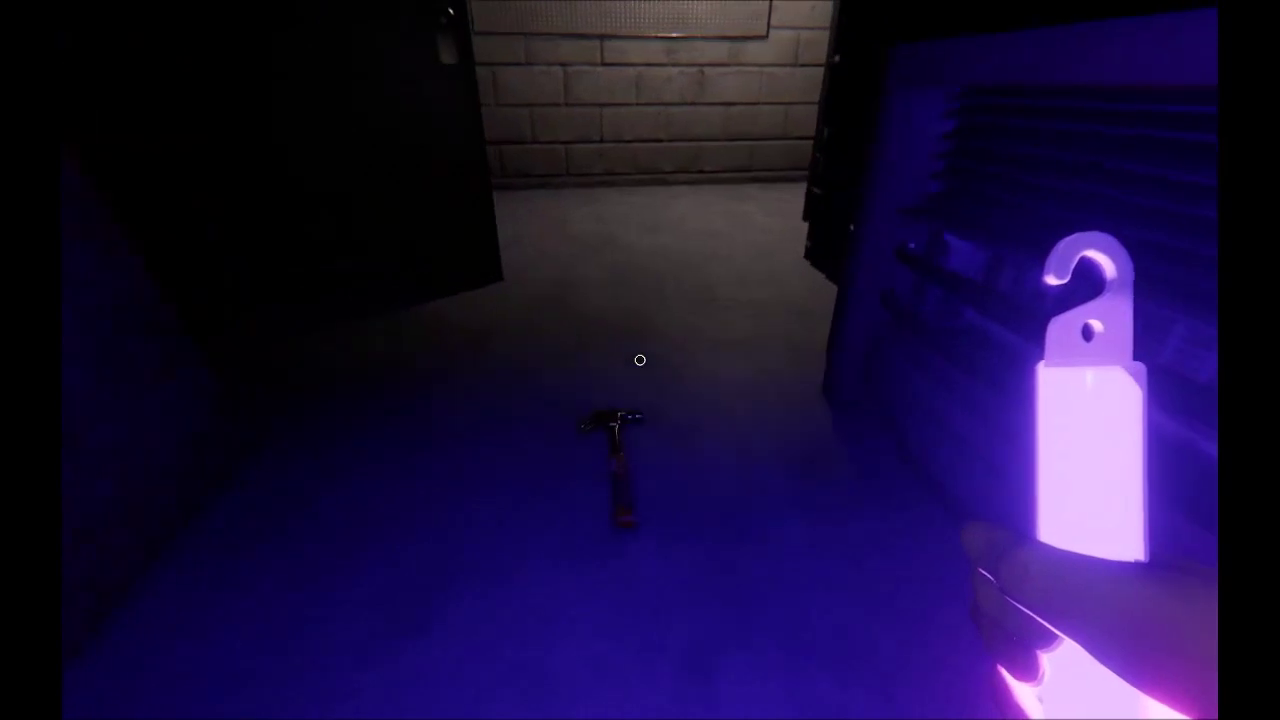
key("w")
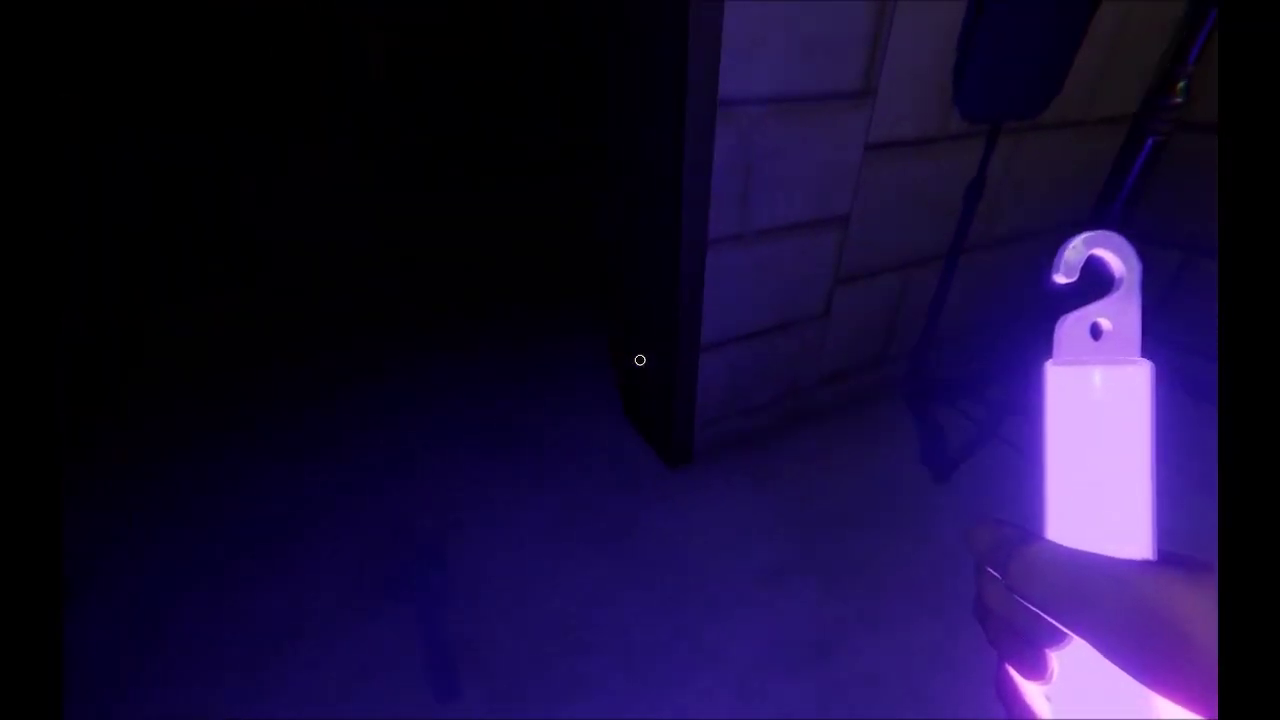
key("q")
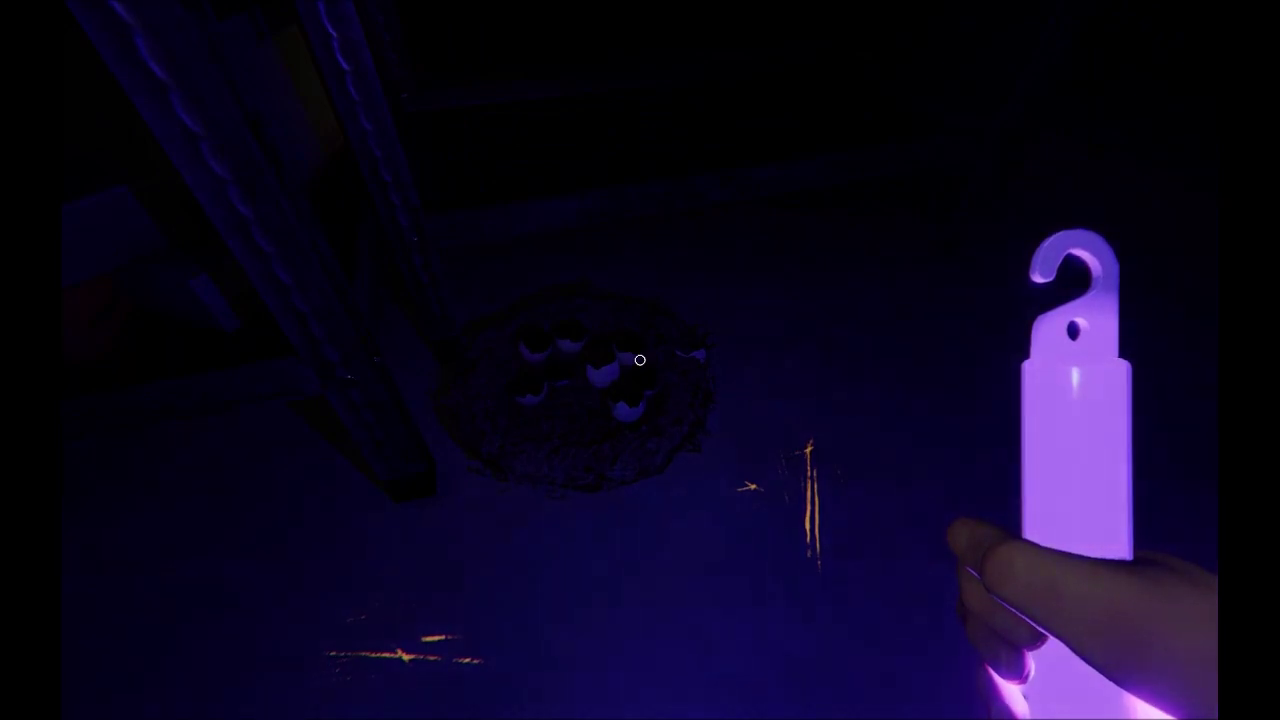
key("j")
left_click(600, 50)
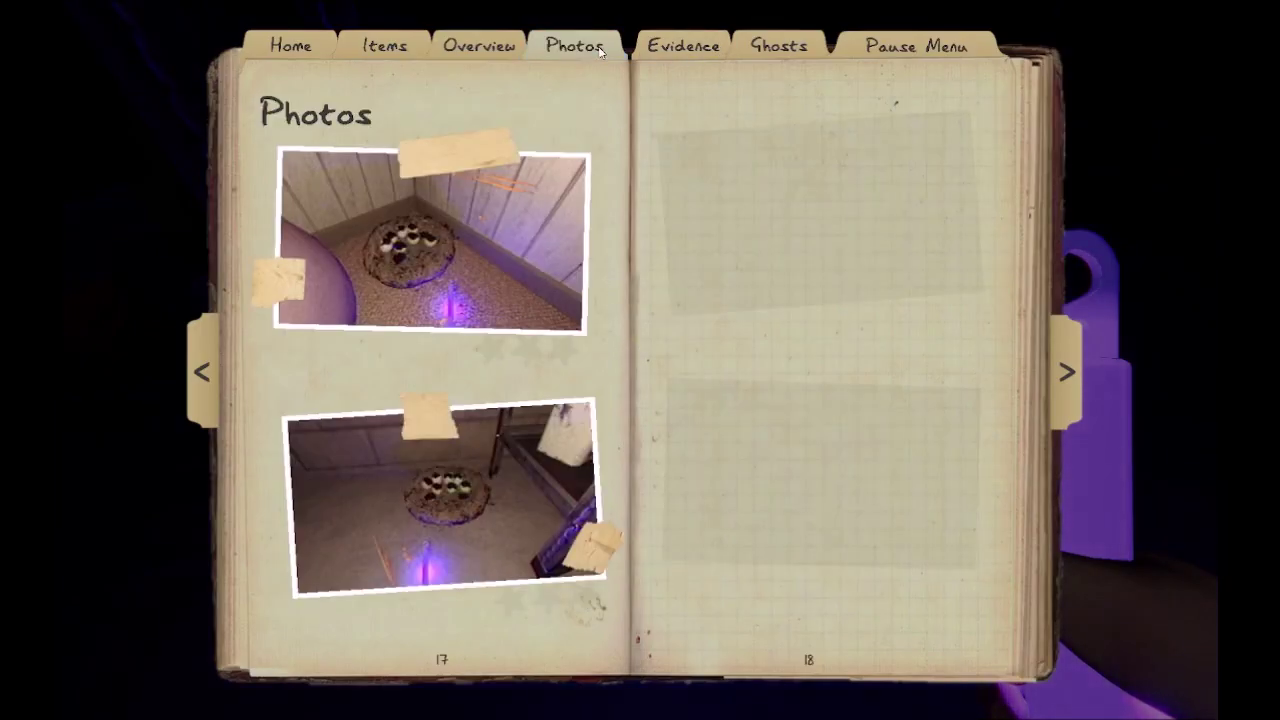
key("j")
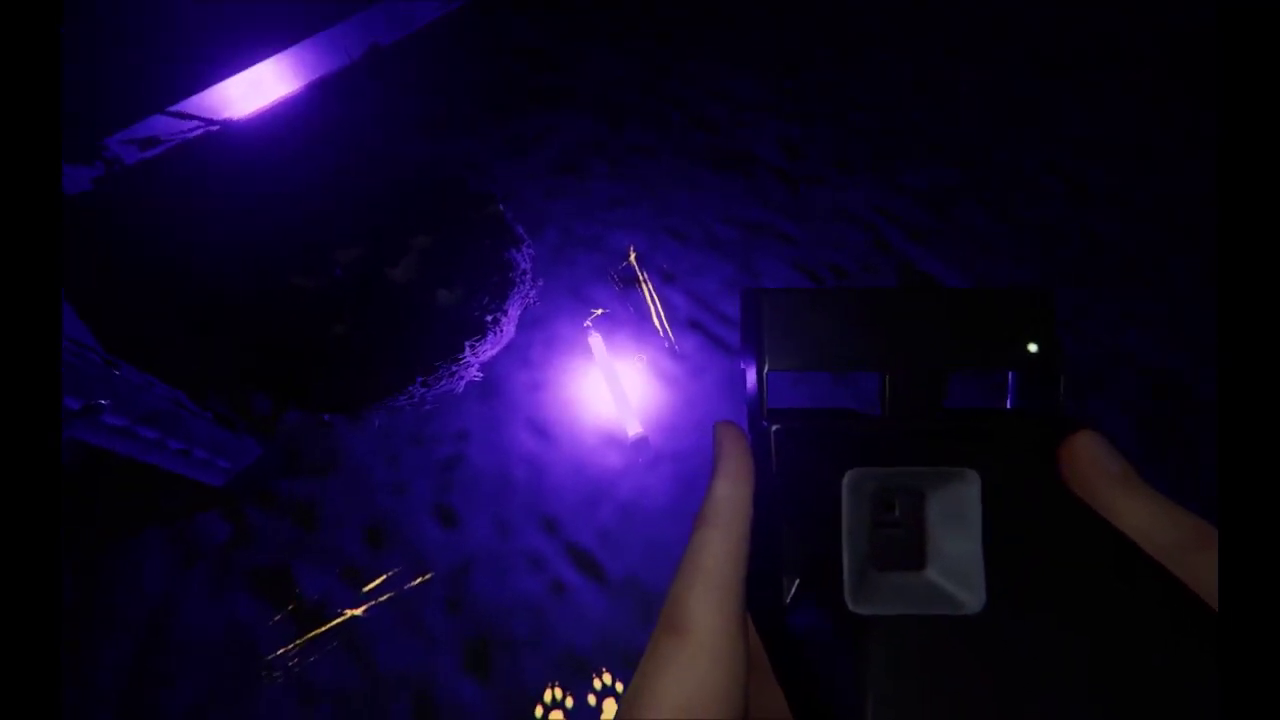
key("q")
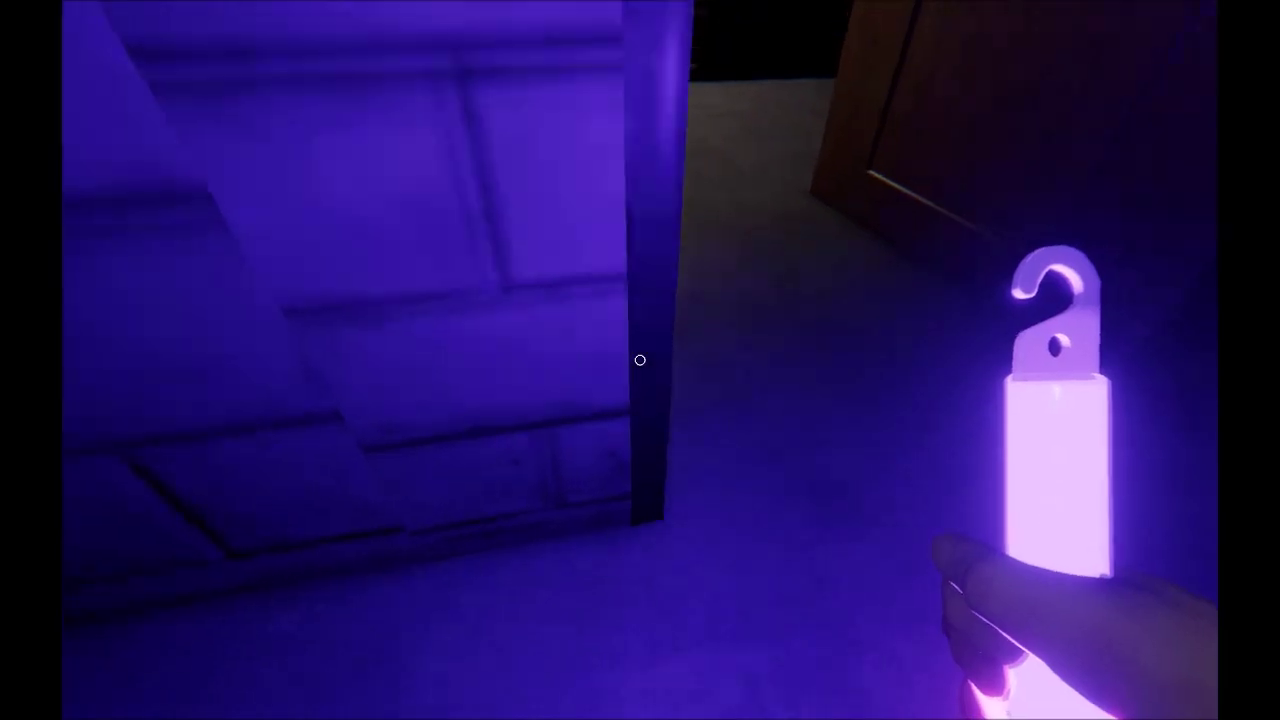
key("w")
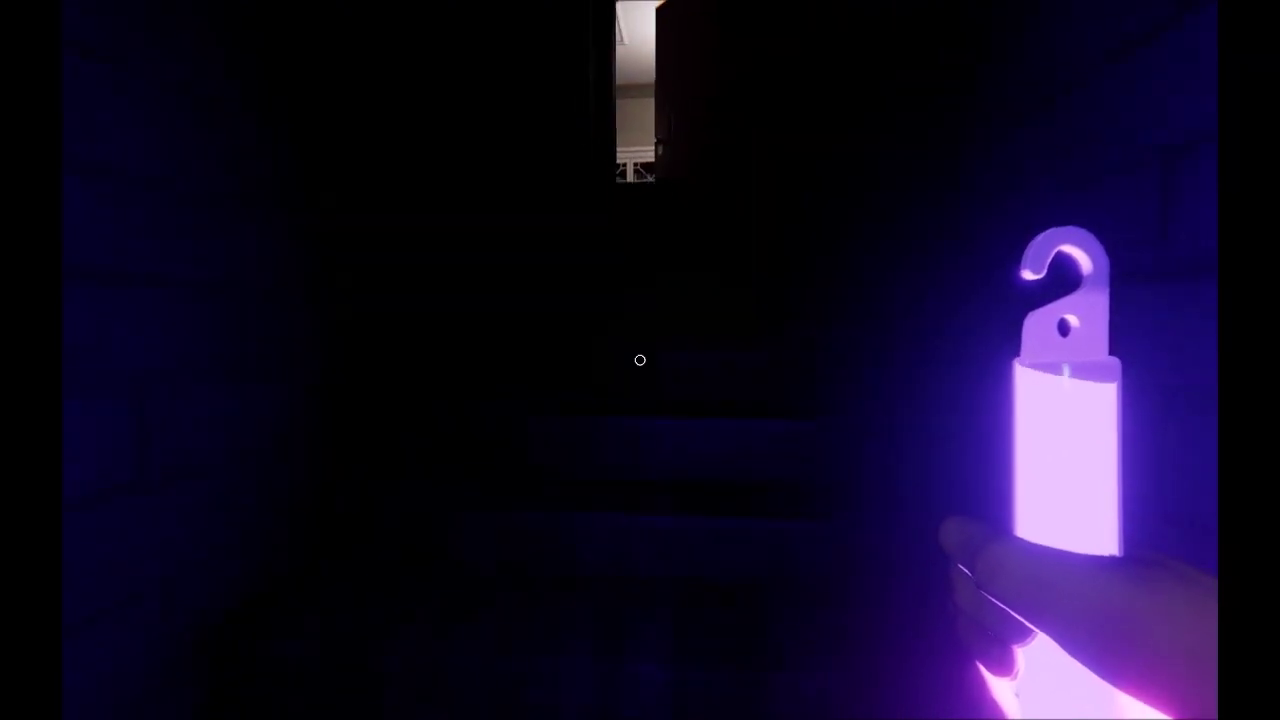
key("w")
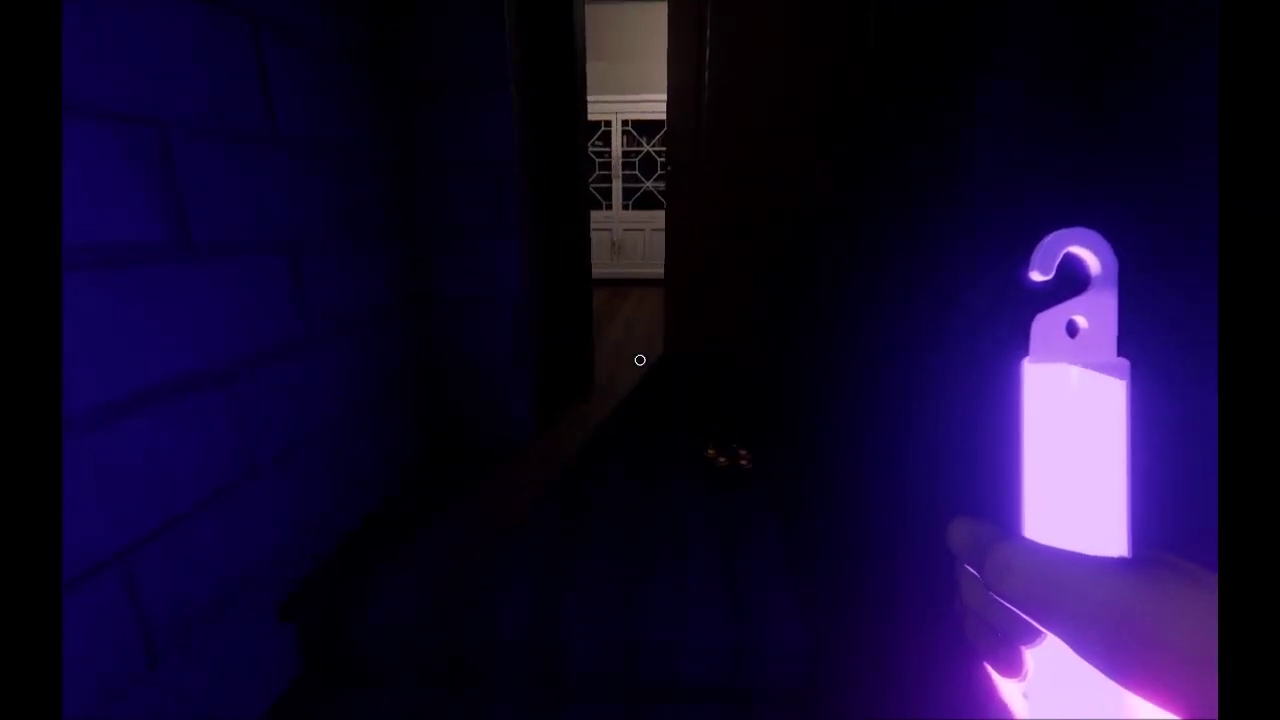
key("w")
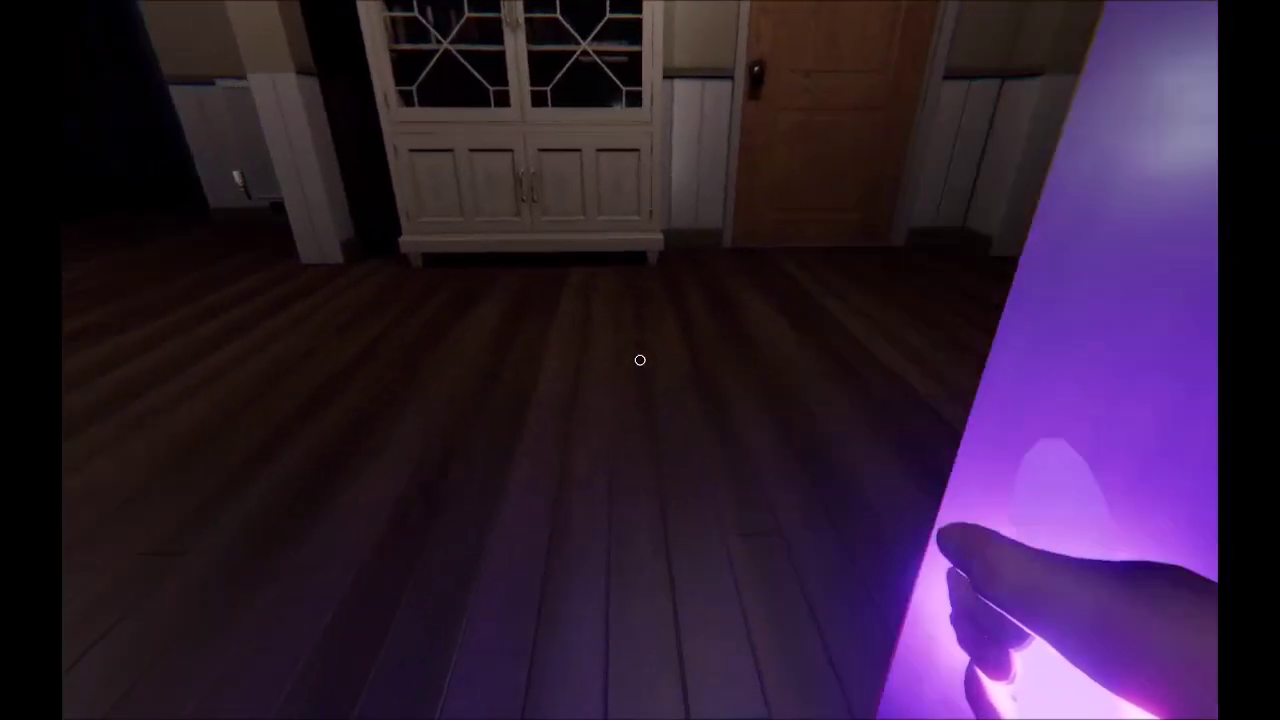
key("w")
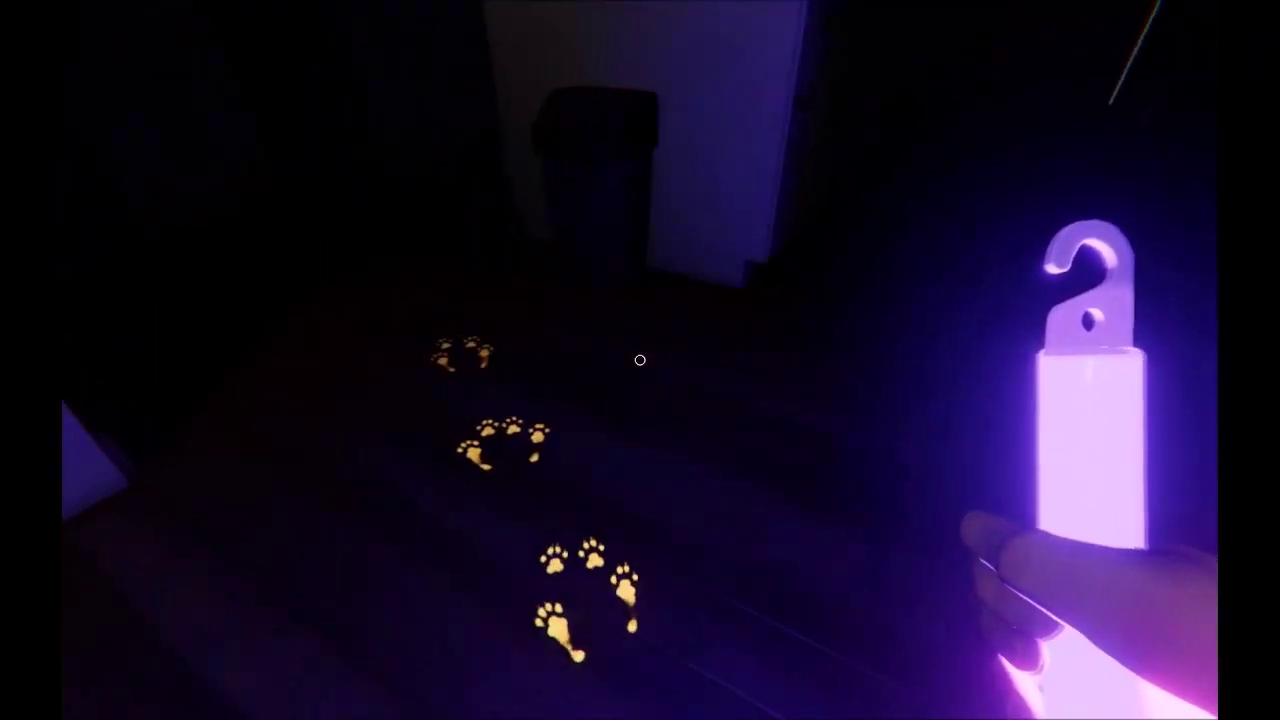
key("w")
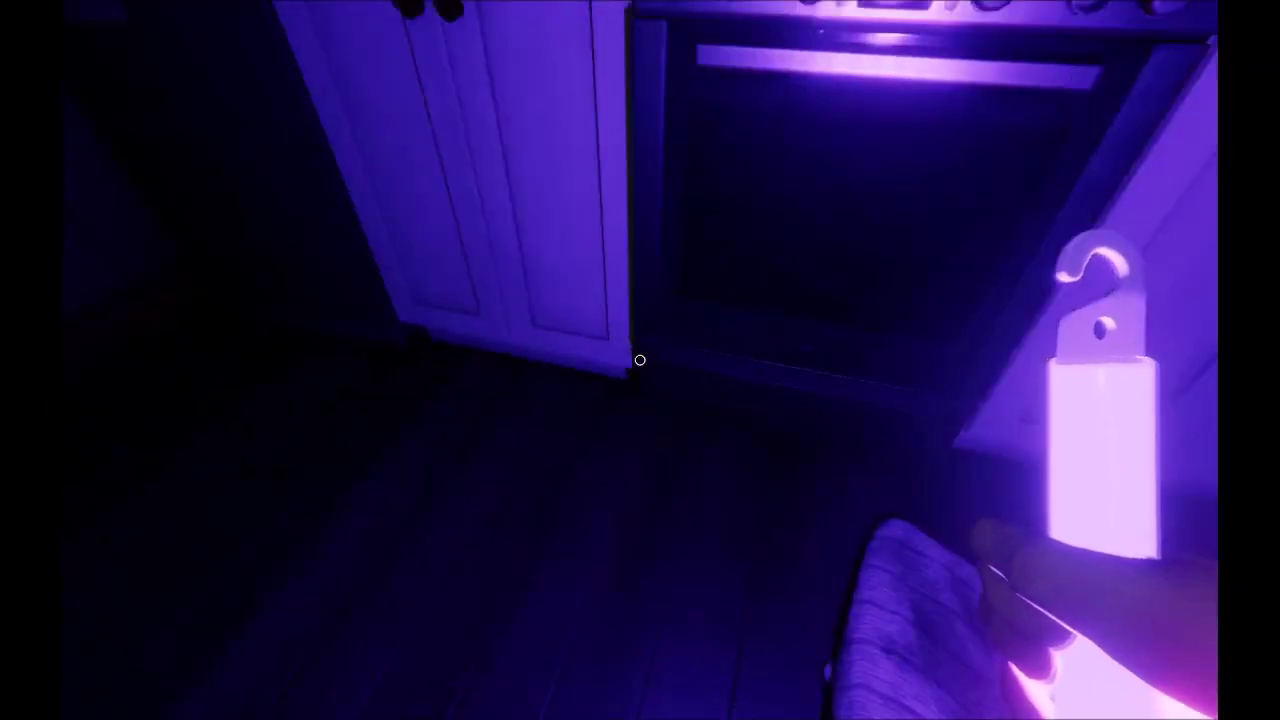
key("w")
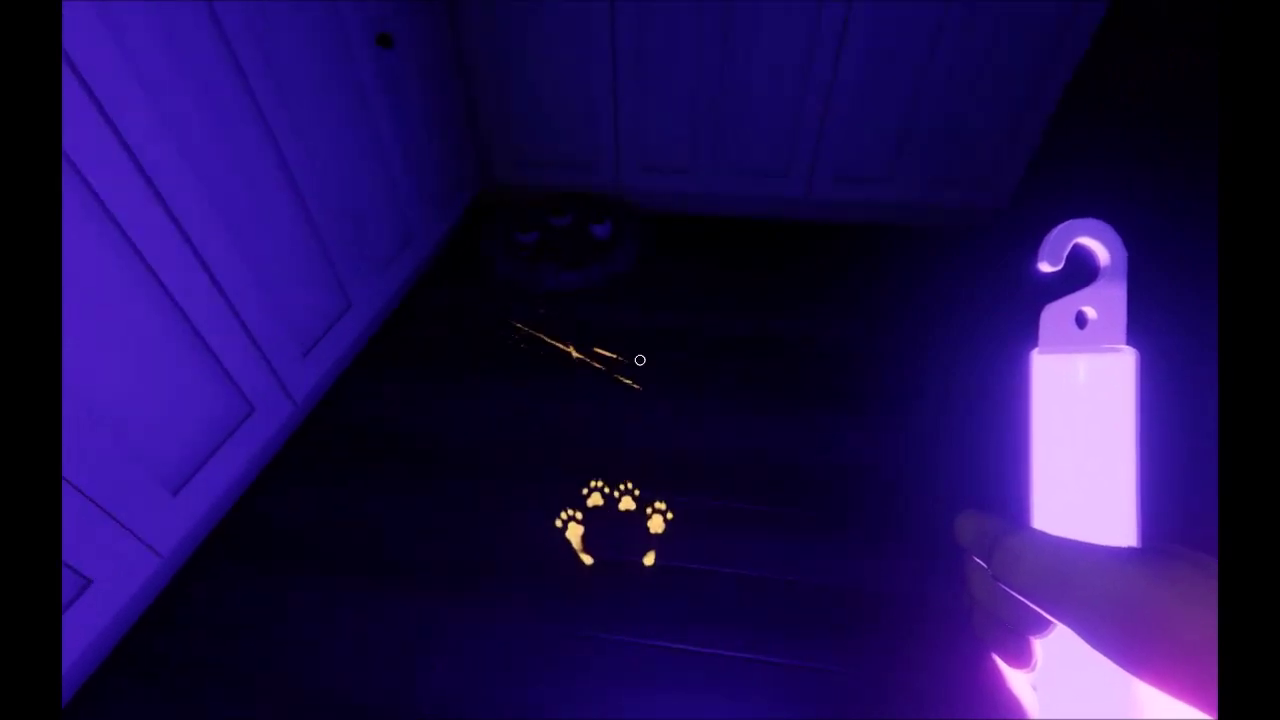
key("w")
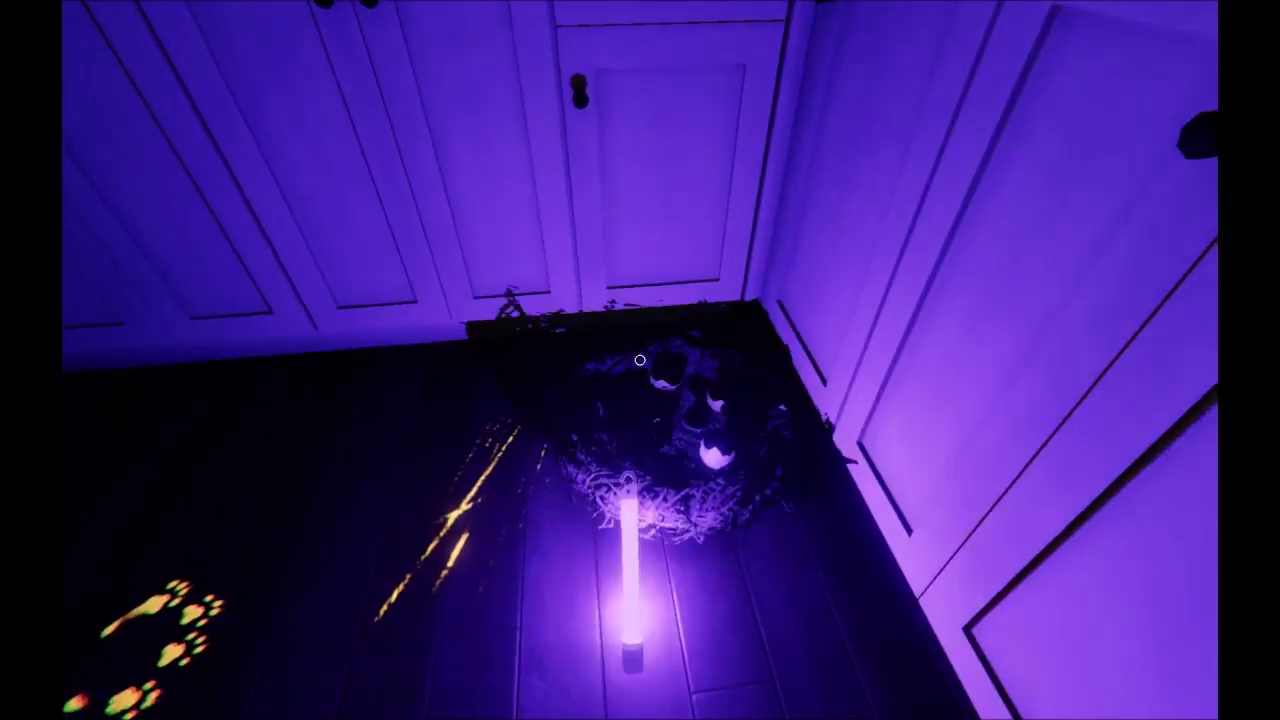
key("q")
left_click(640, 360)
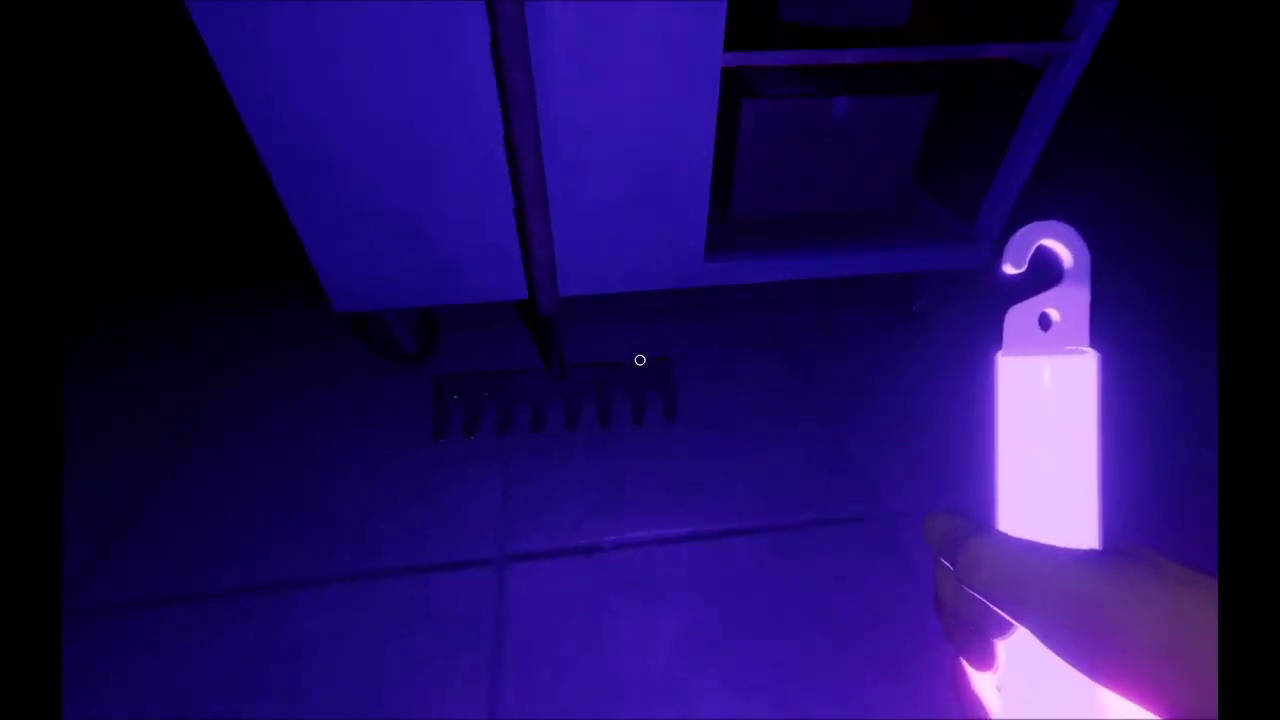
key("w")
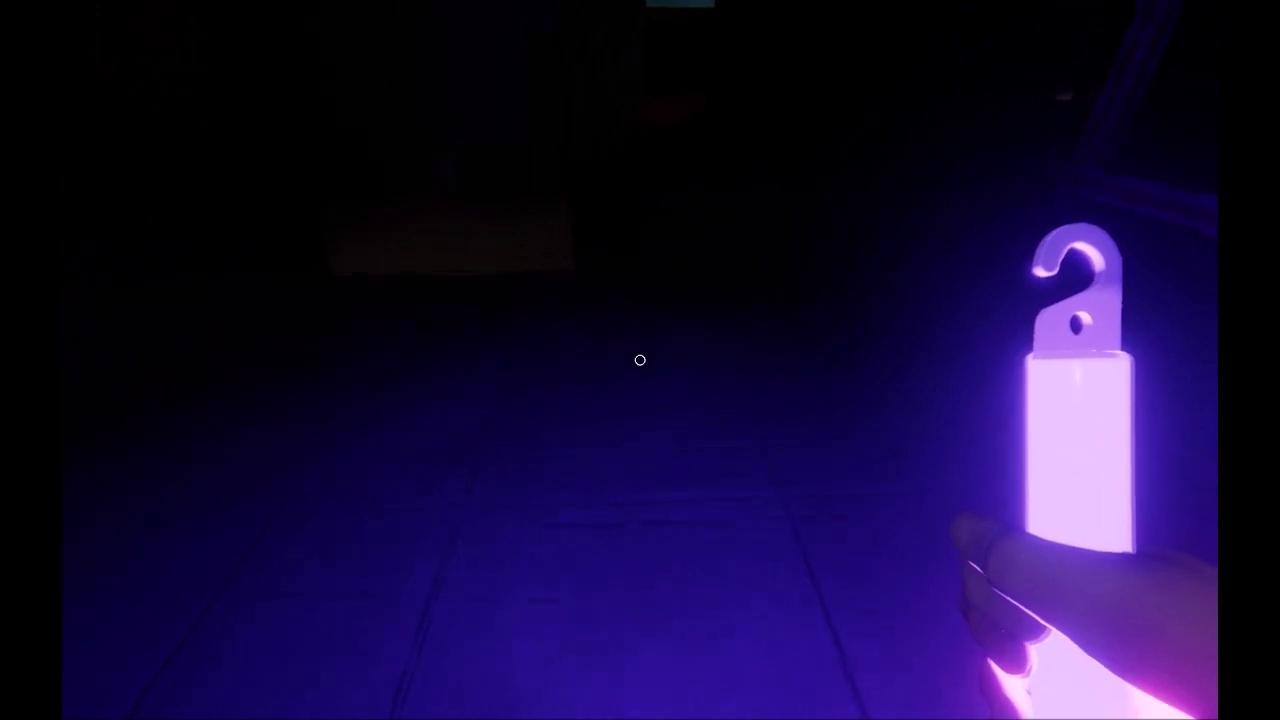
key("w")
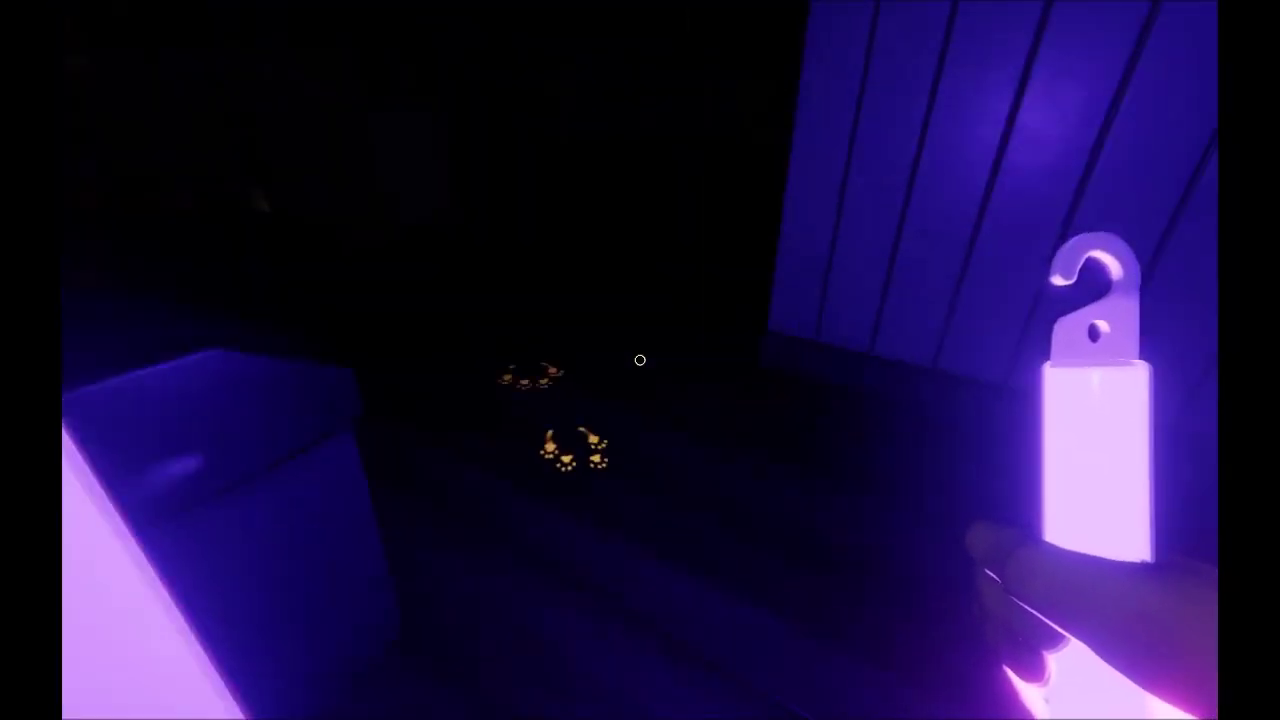
key("w")
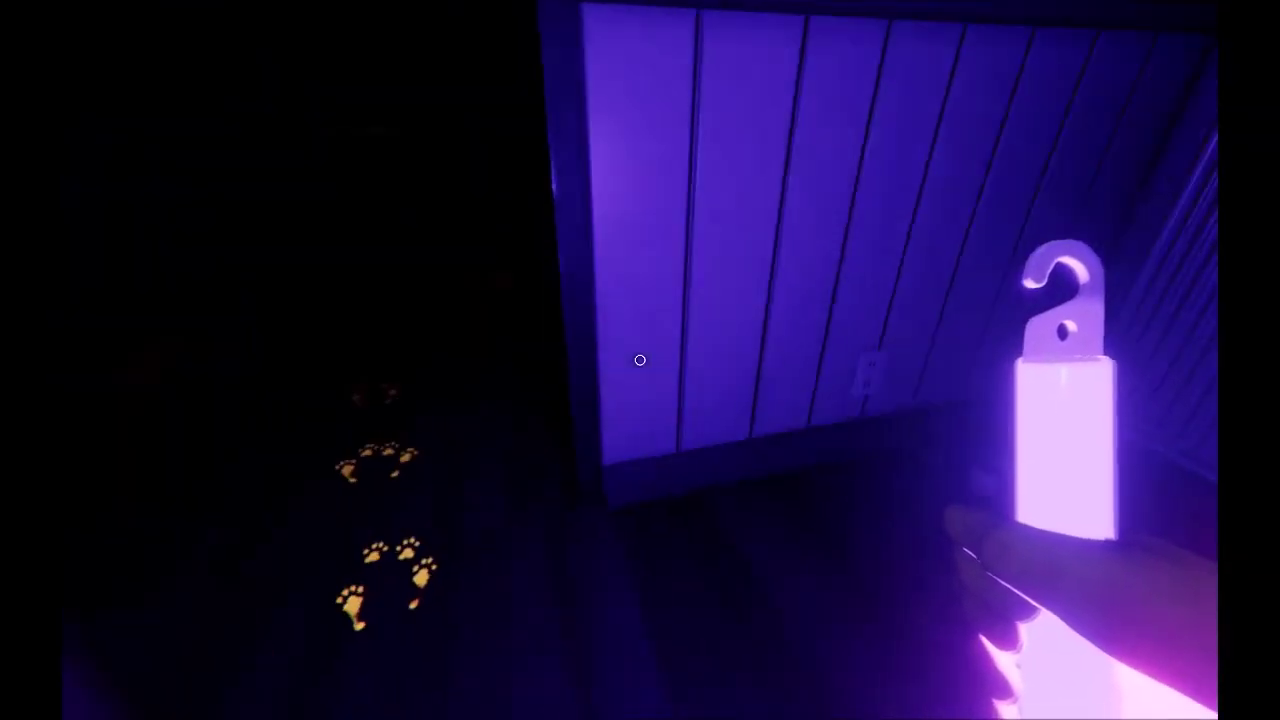
key("w")
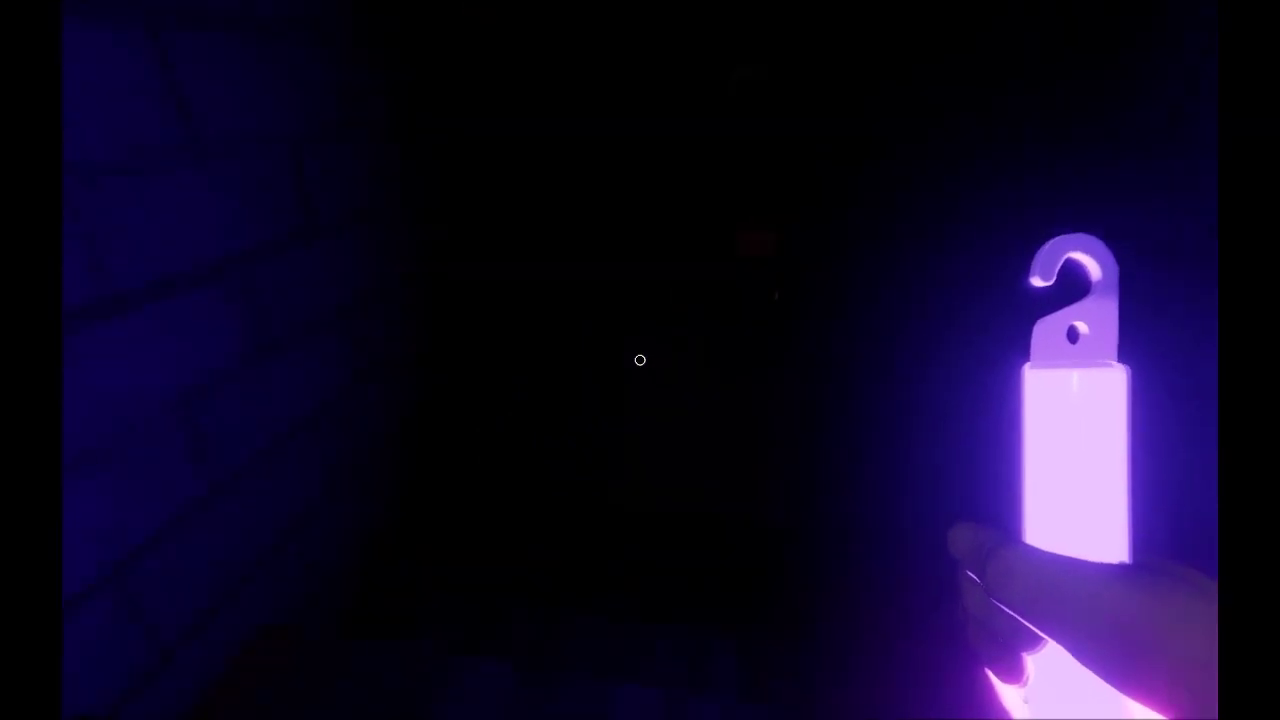
key("w")
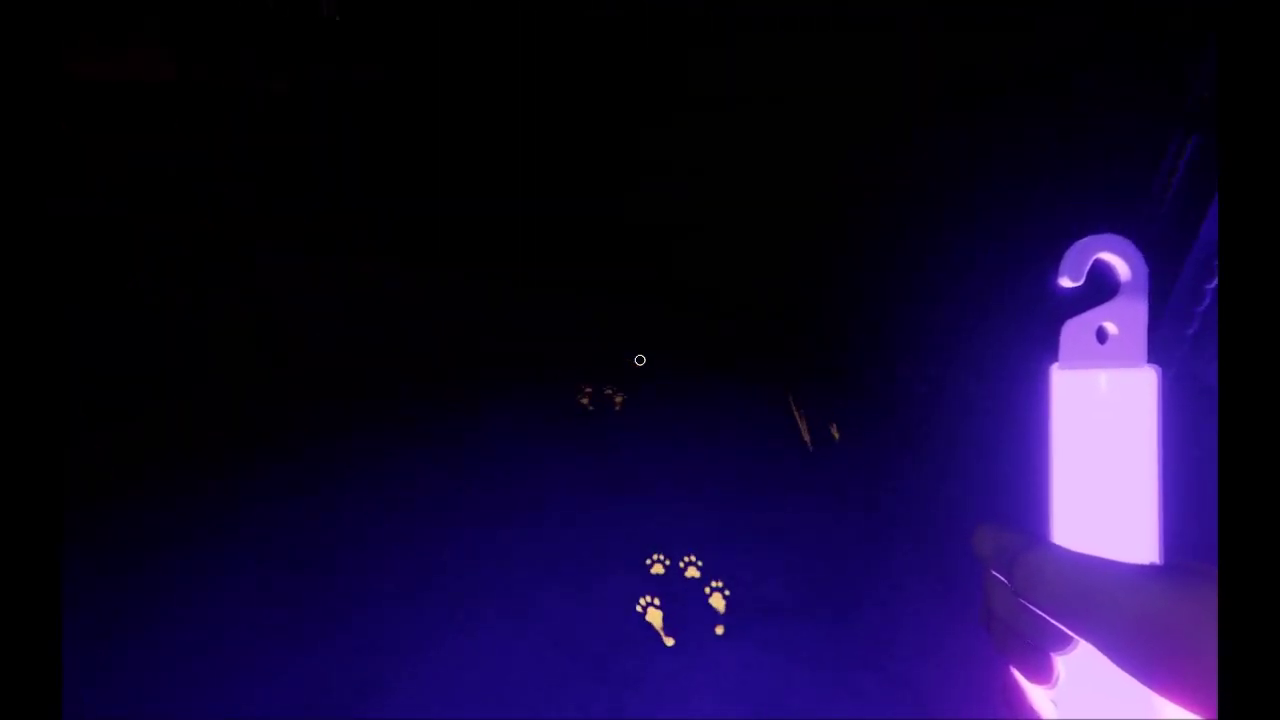
key("w")
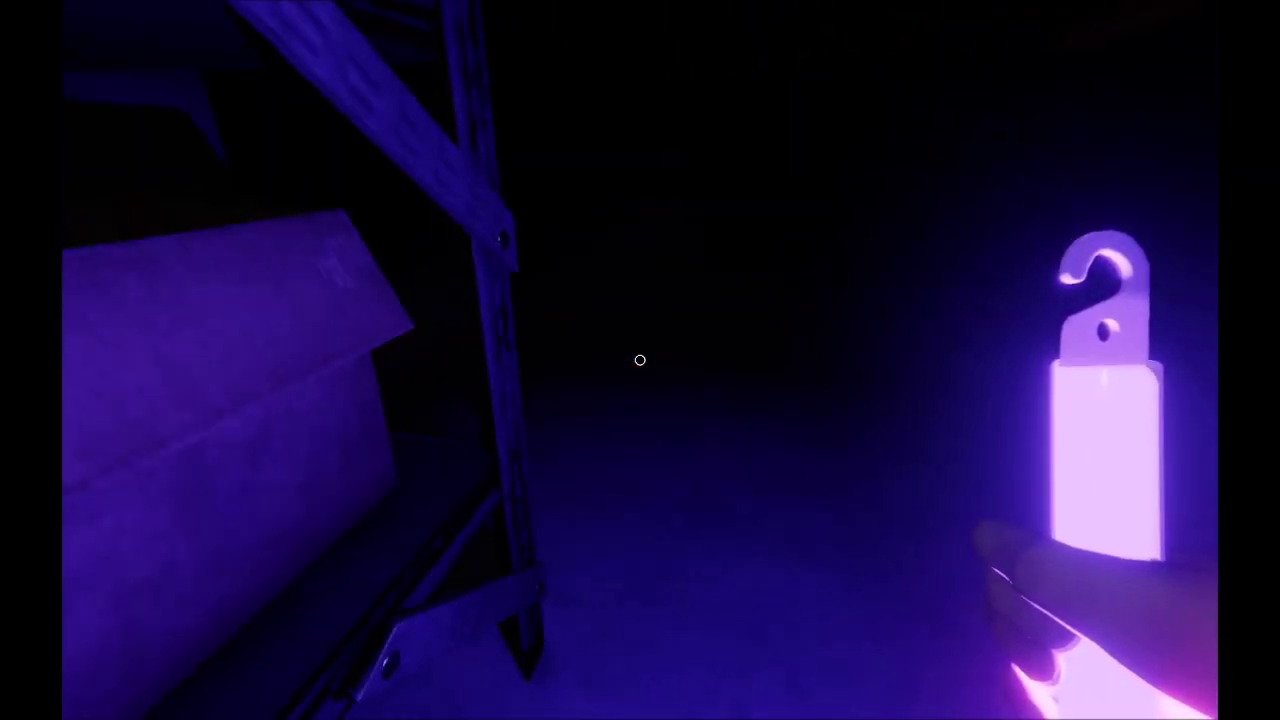
key("w")
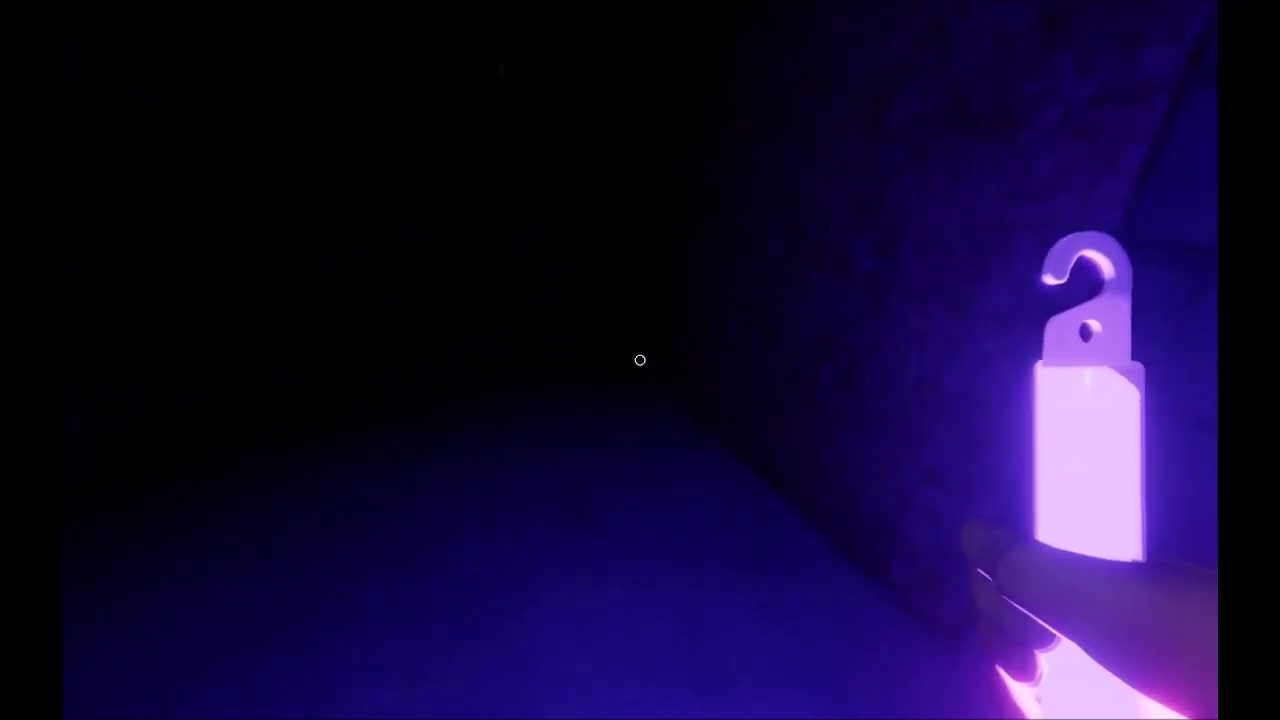
key("w")
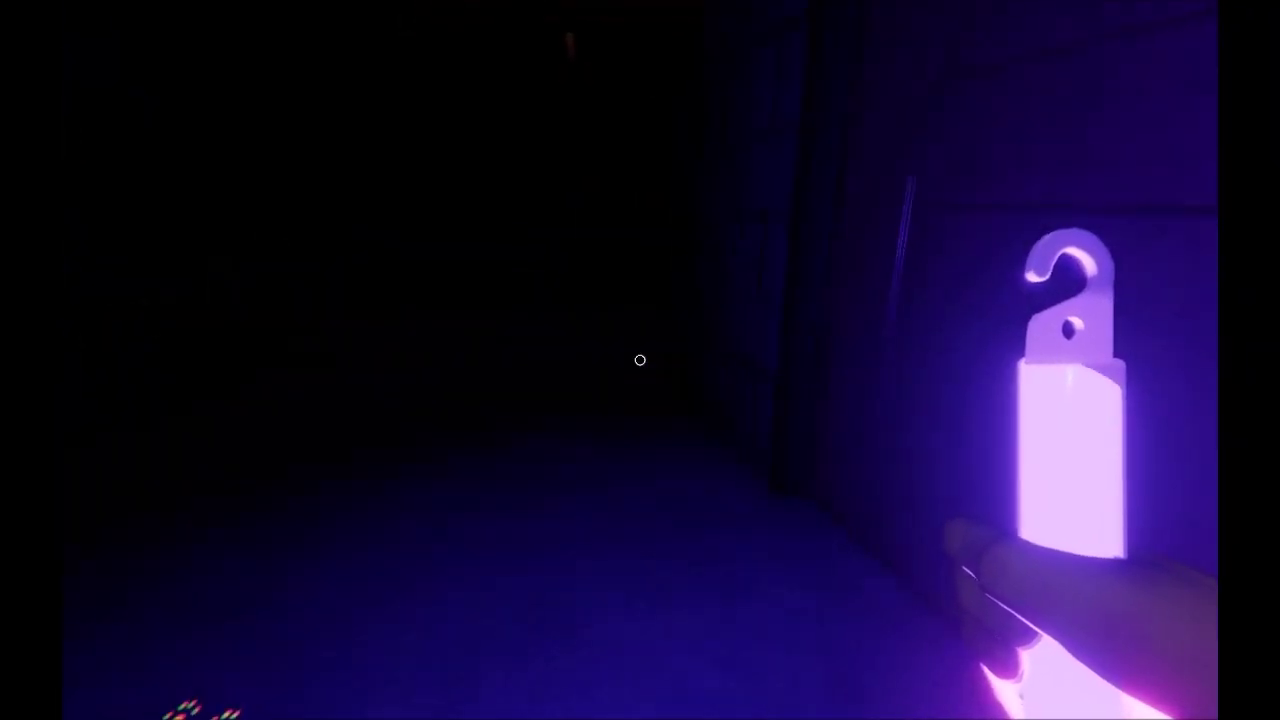
key("w")
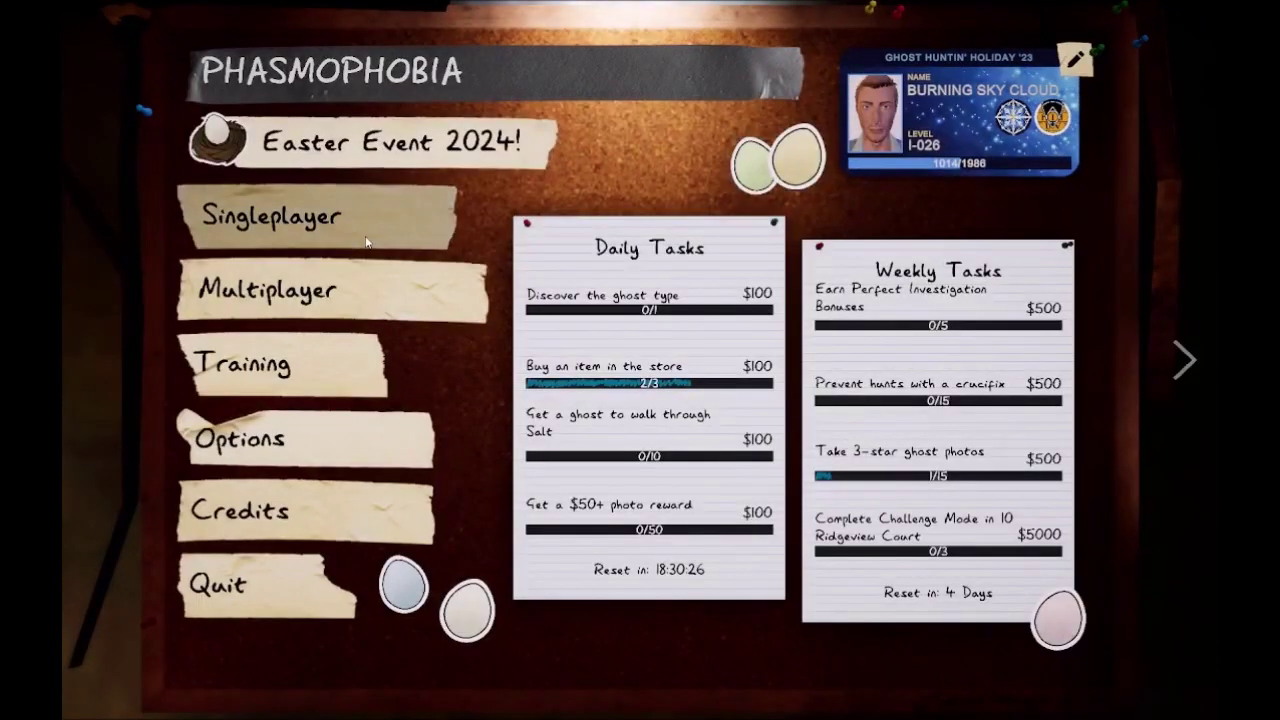
left_click(367, 242)
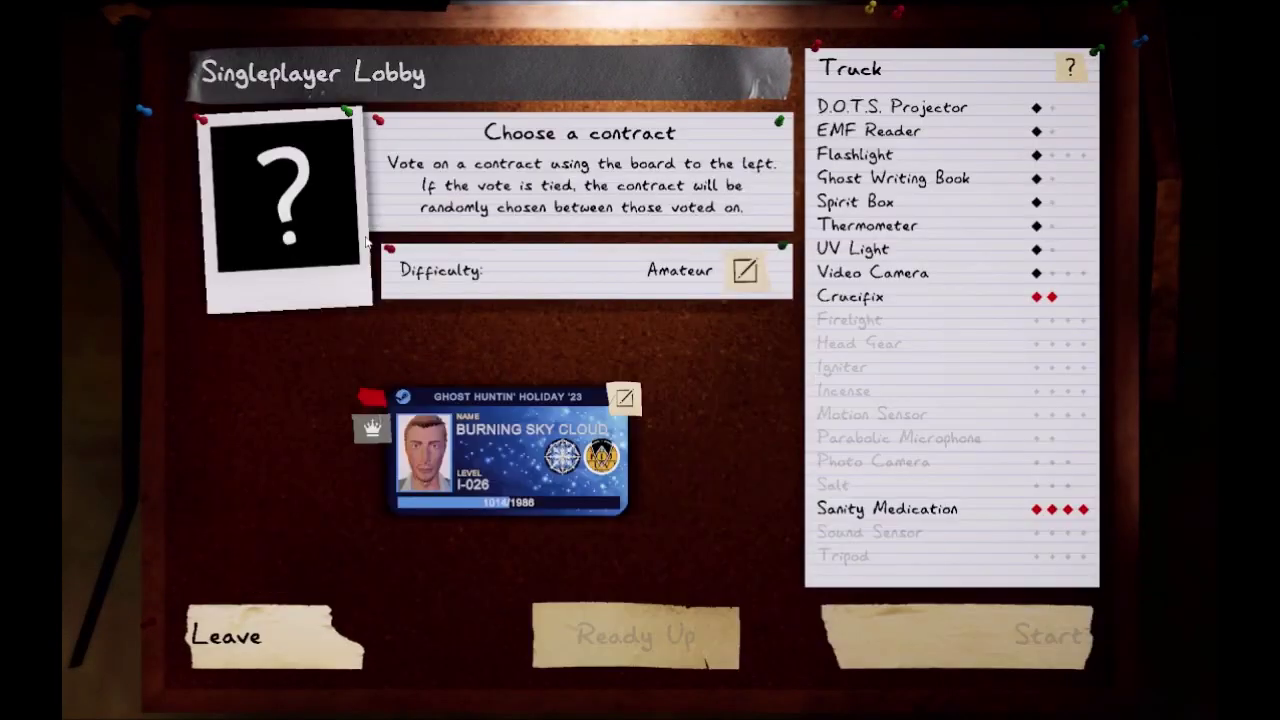